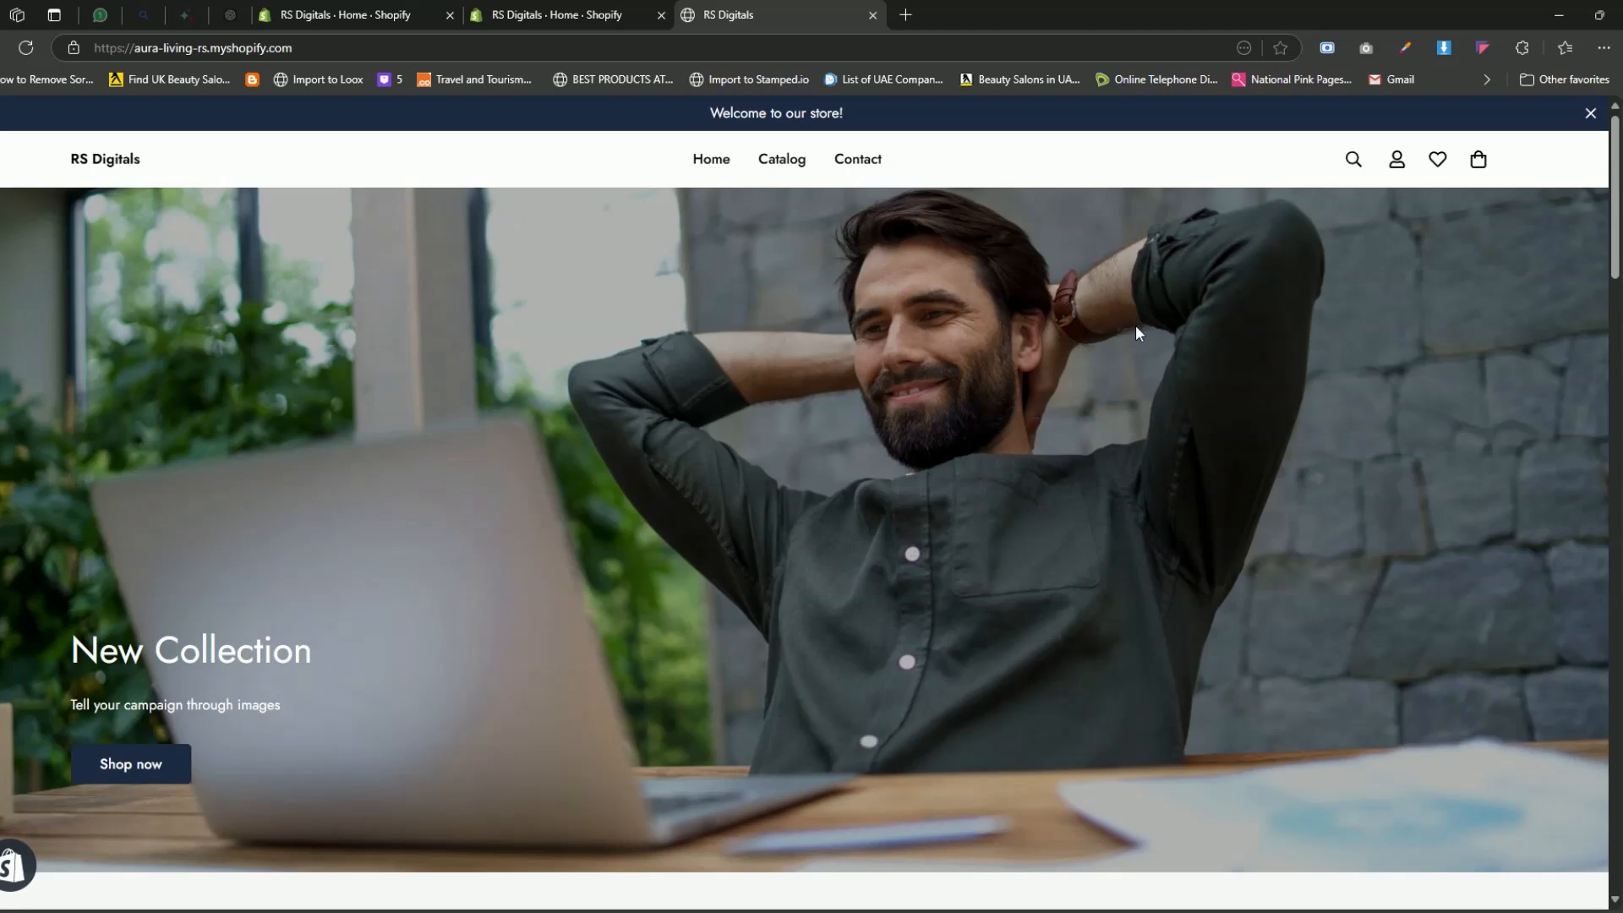
scroll(1135, 332, down, 1)
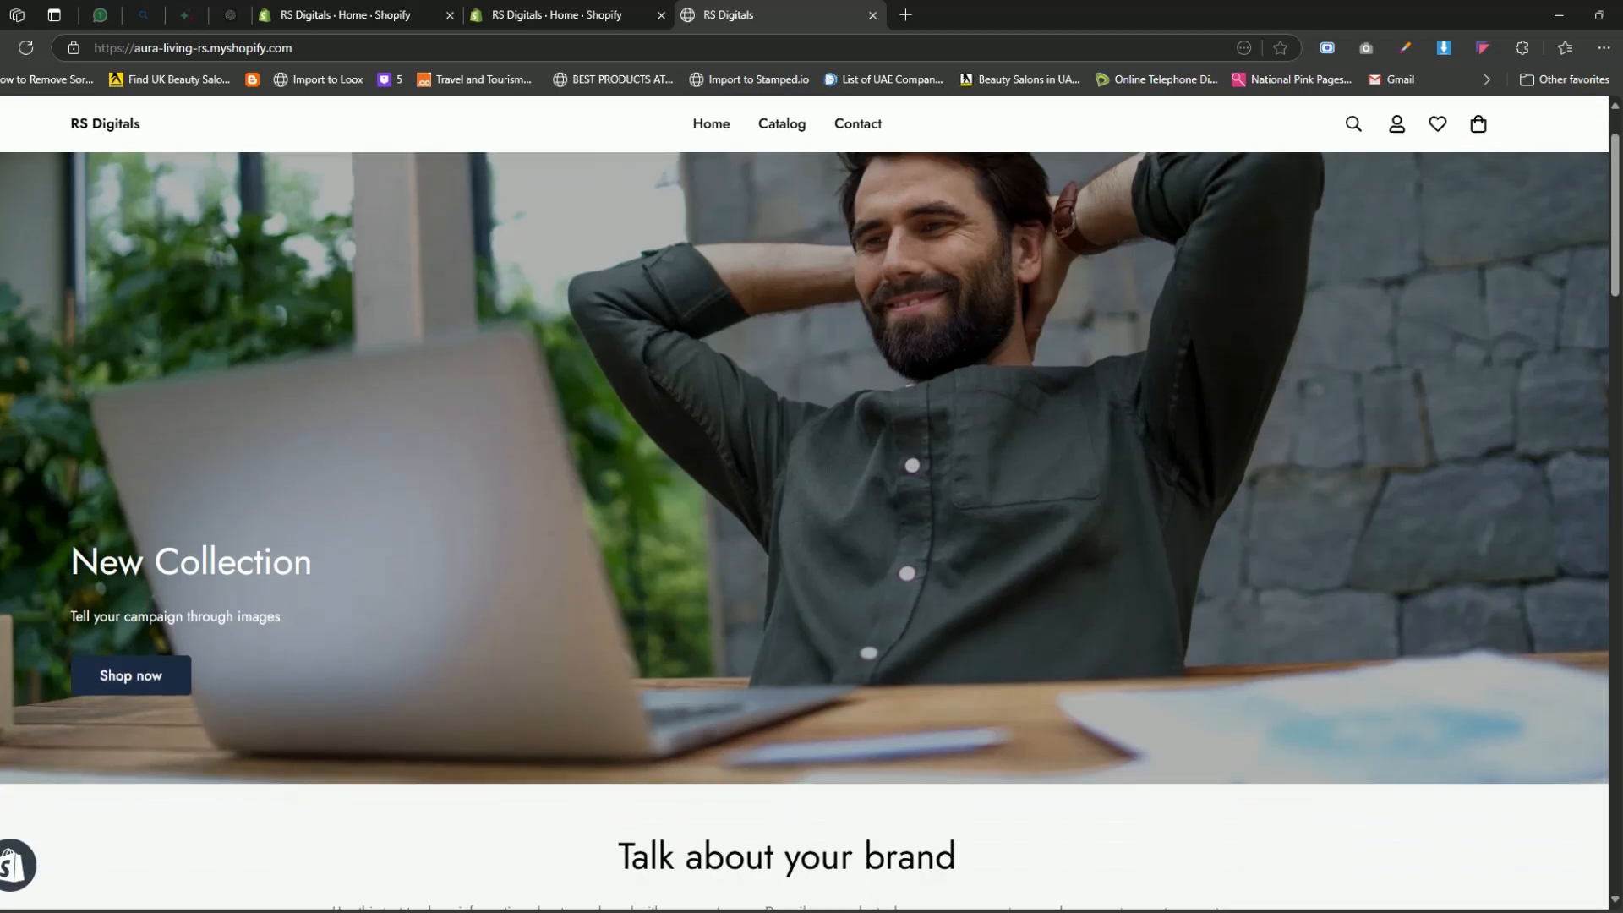
scroll(1135, 331, up, 1)
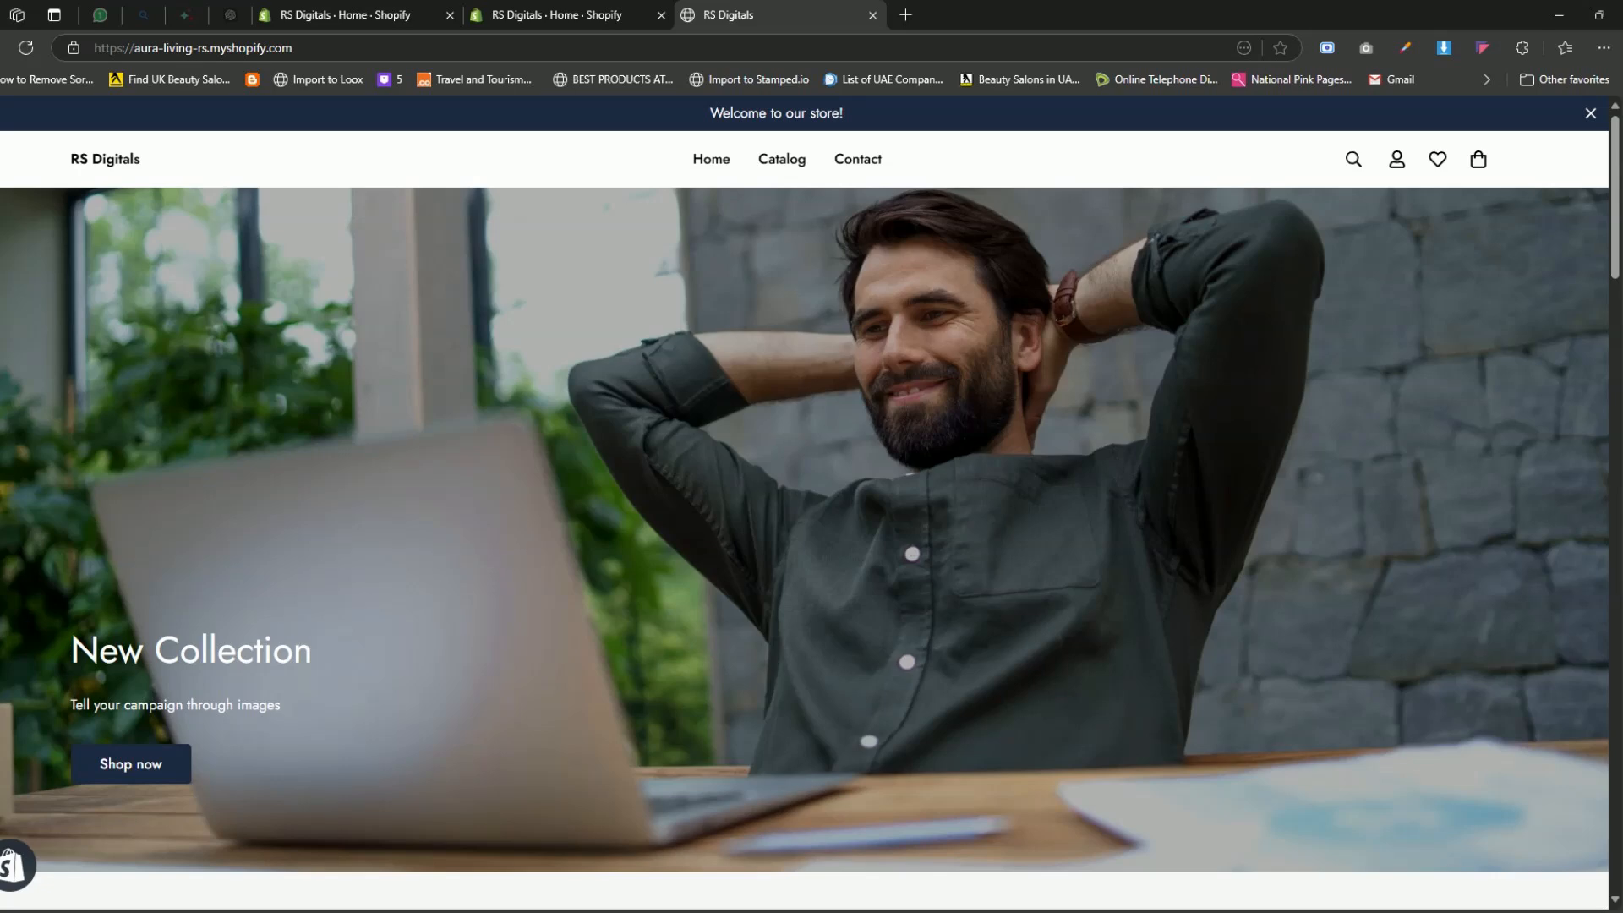
Switch to the Shopify admin and start a new product collection titled T-Shirts.
key(alt+Tab)
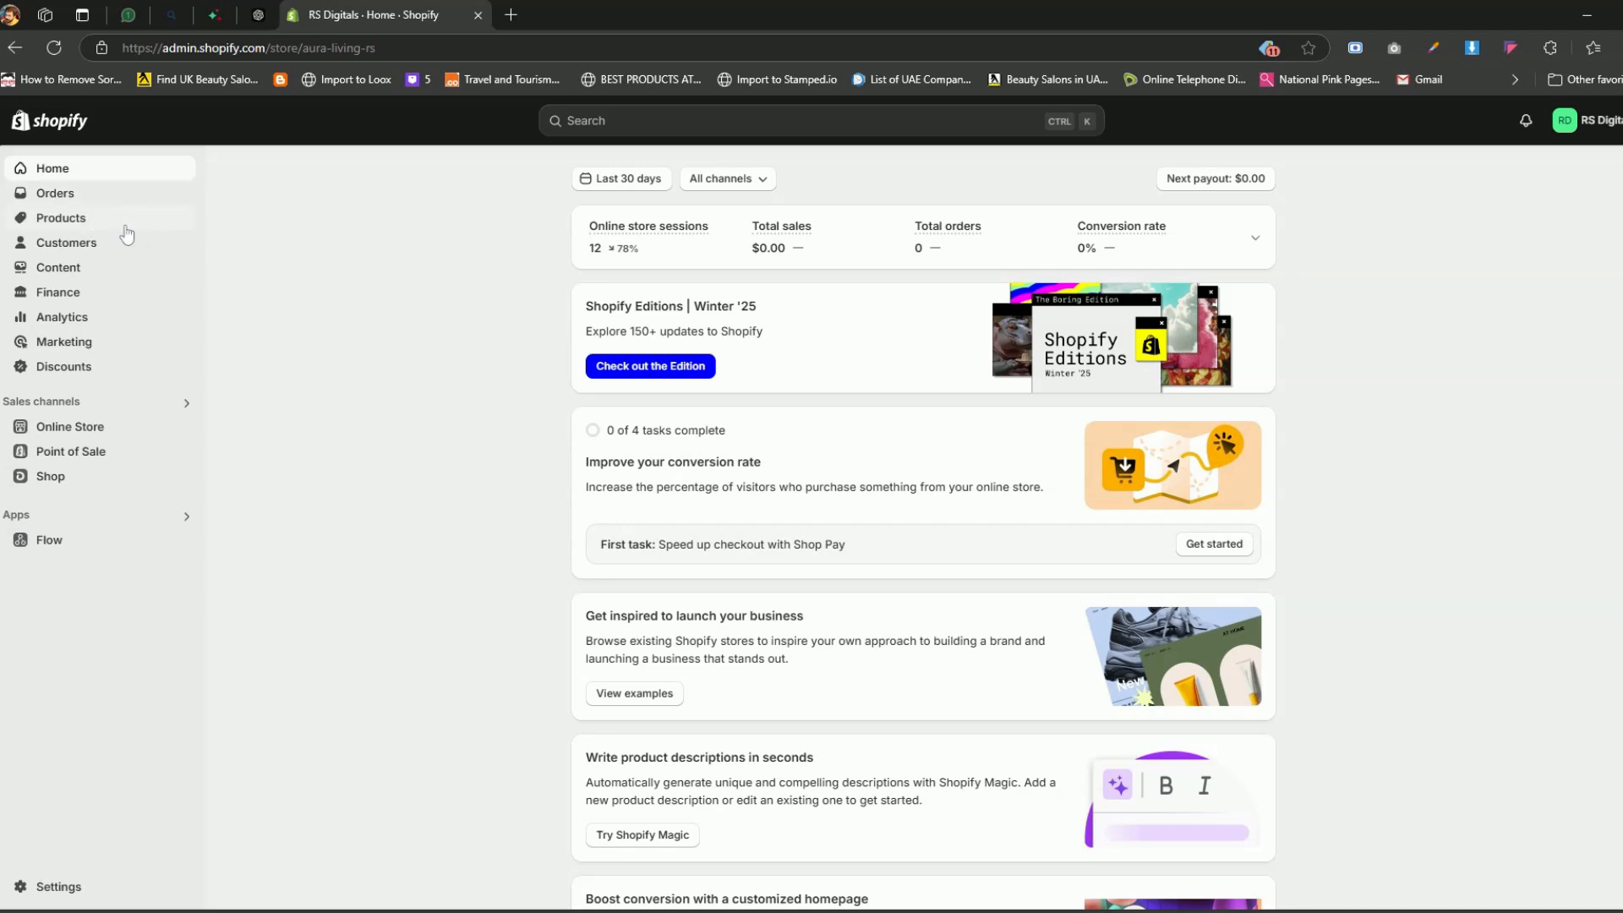
click(75, 227)
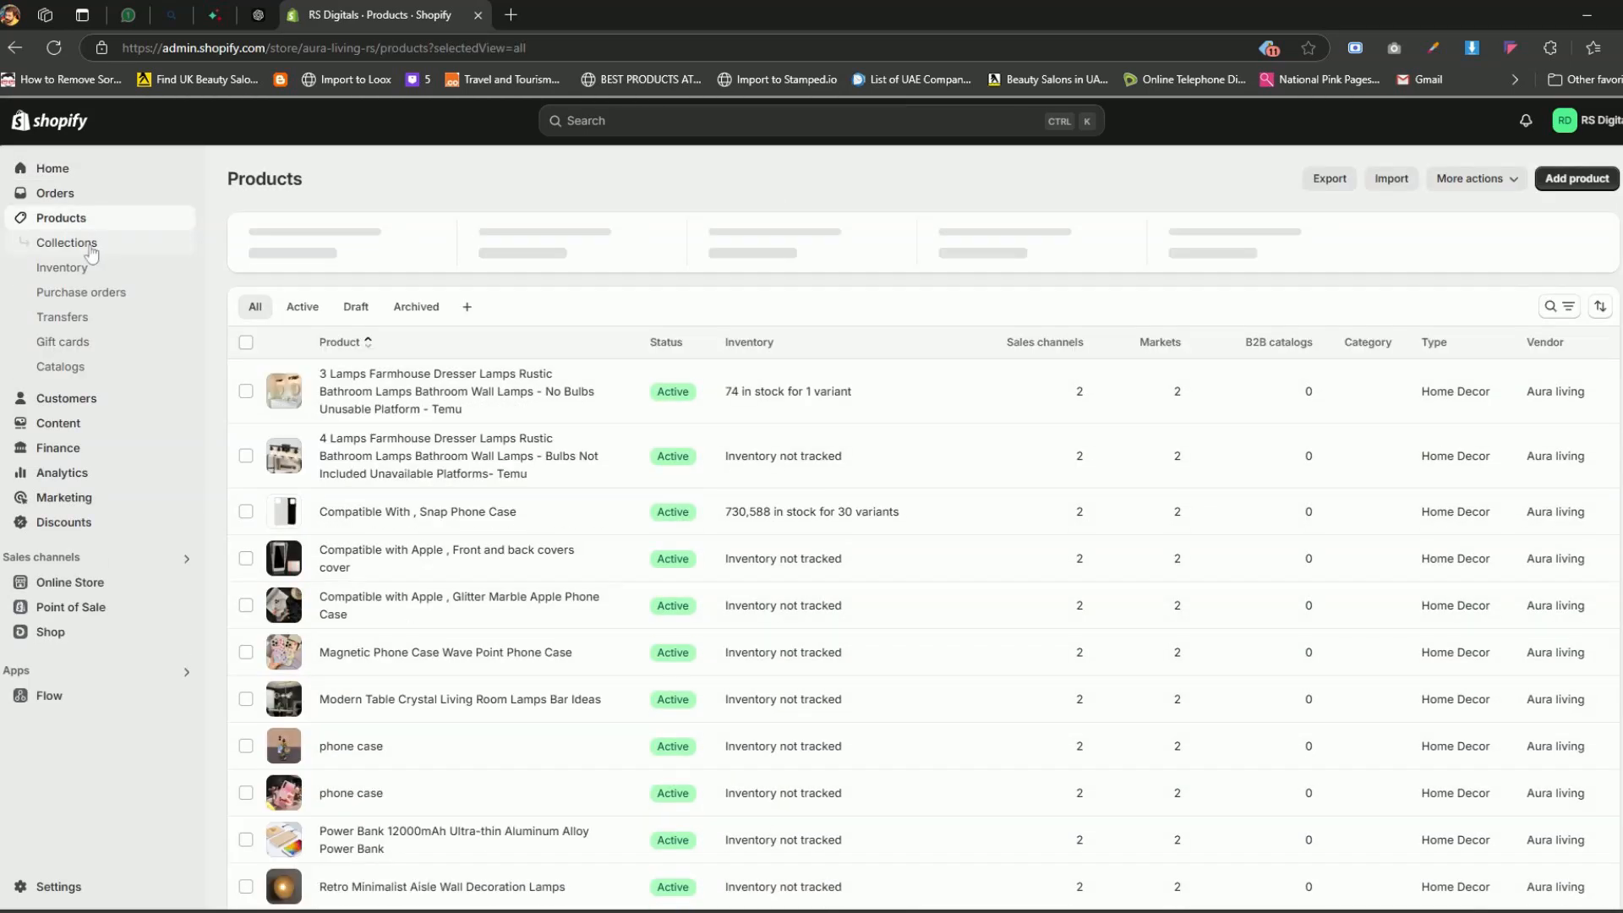
click(90, 248)
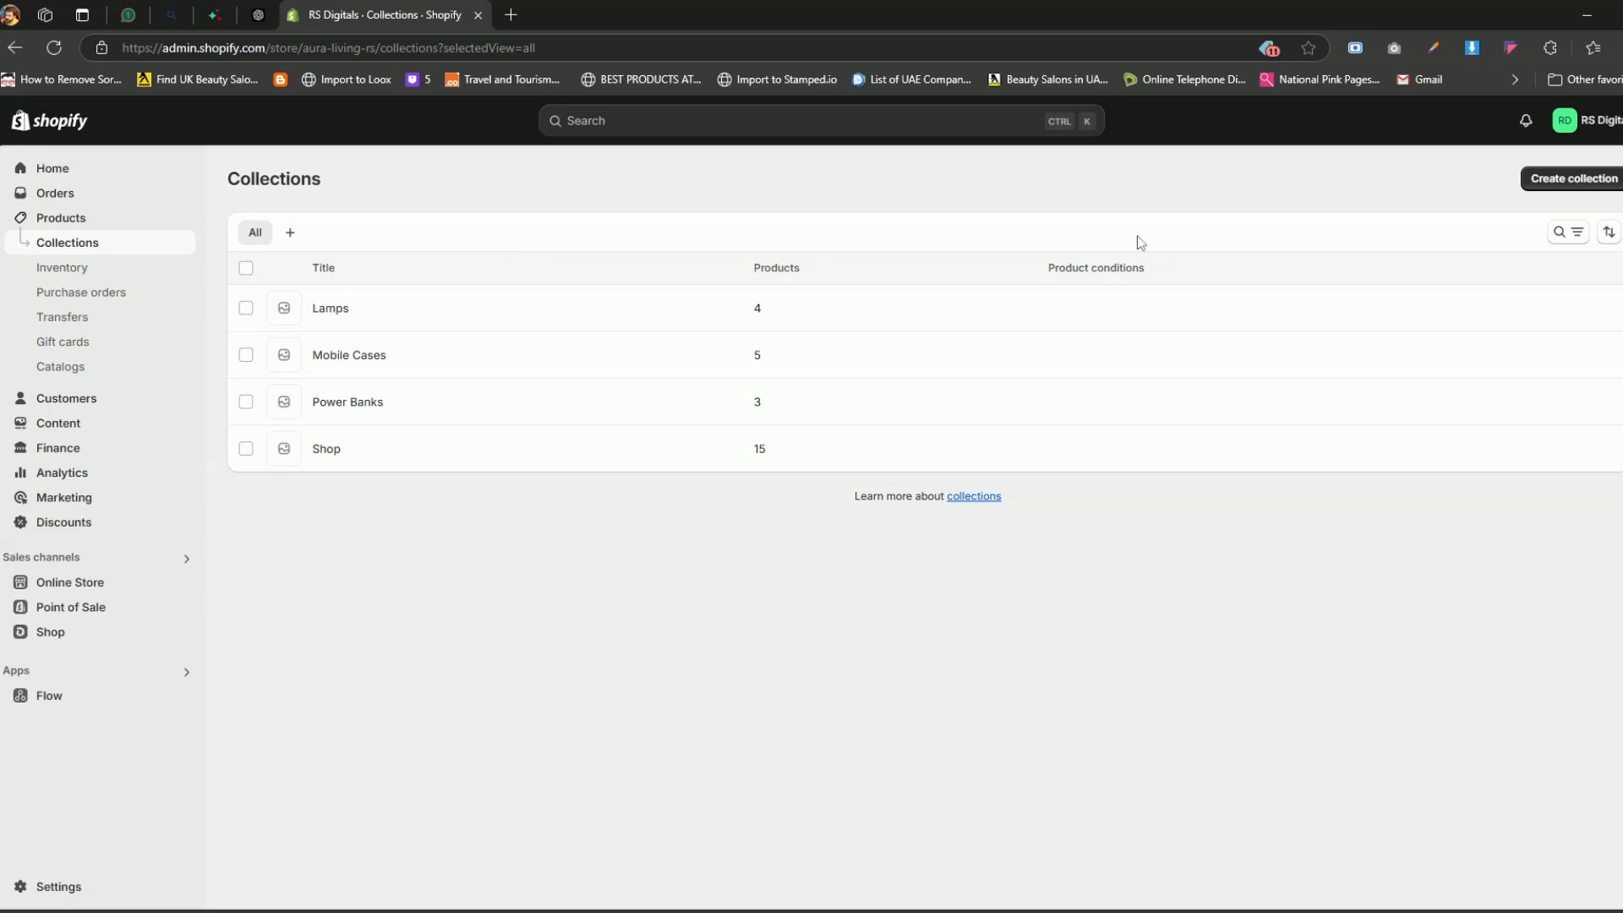
click(1575, 179)
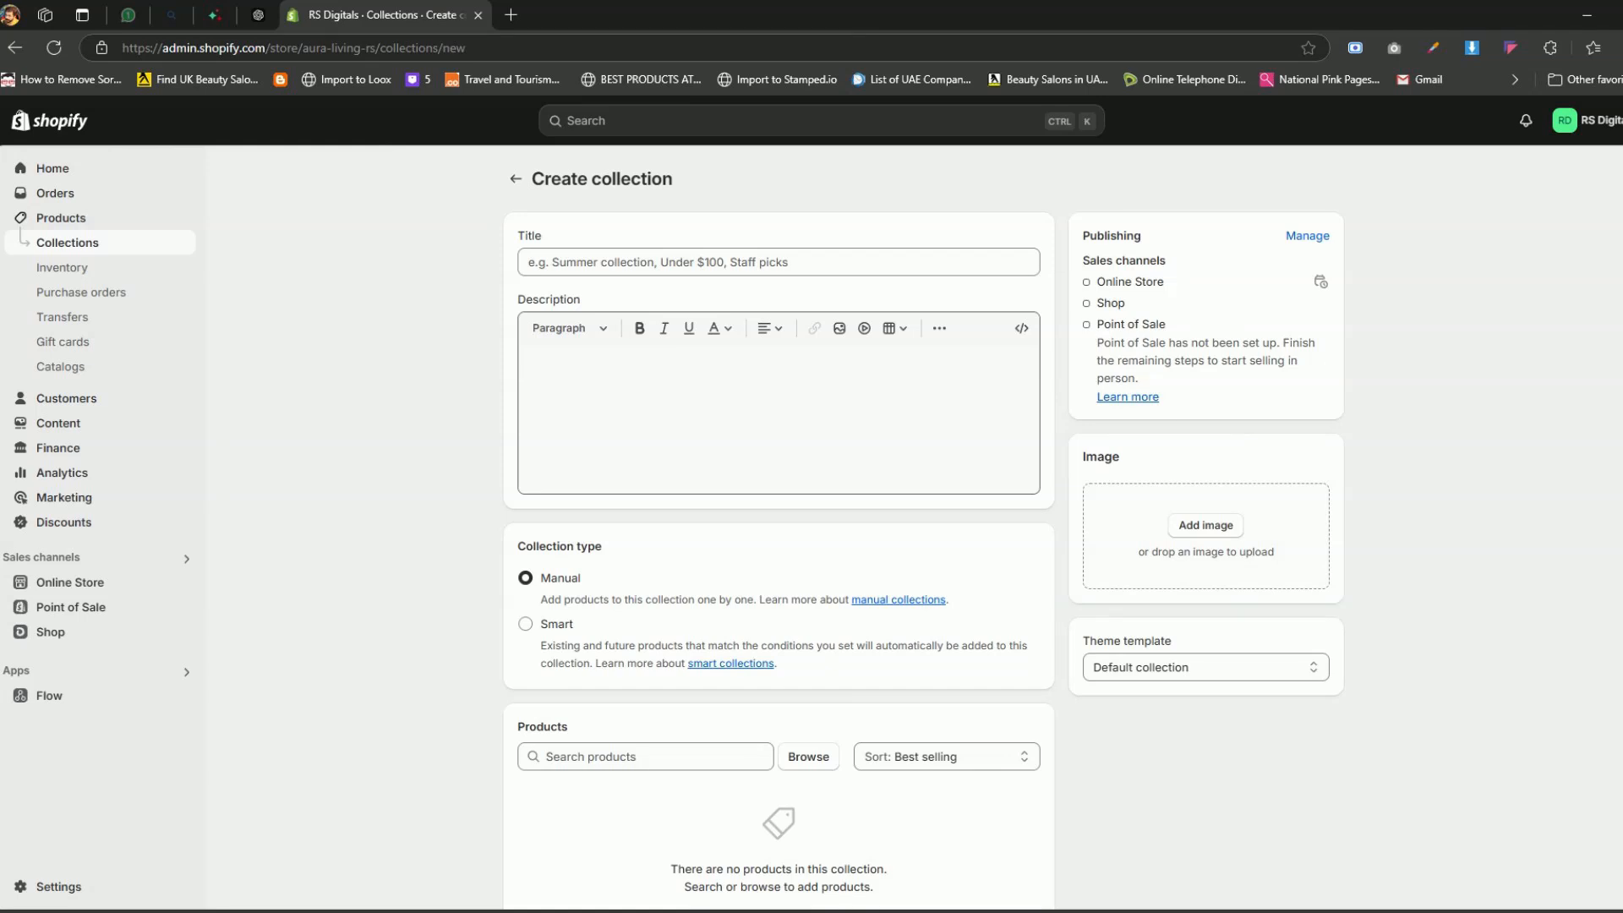
click(679, 263)
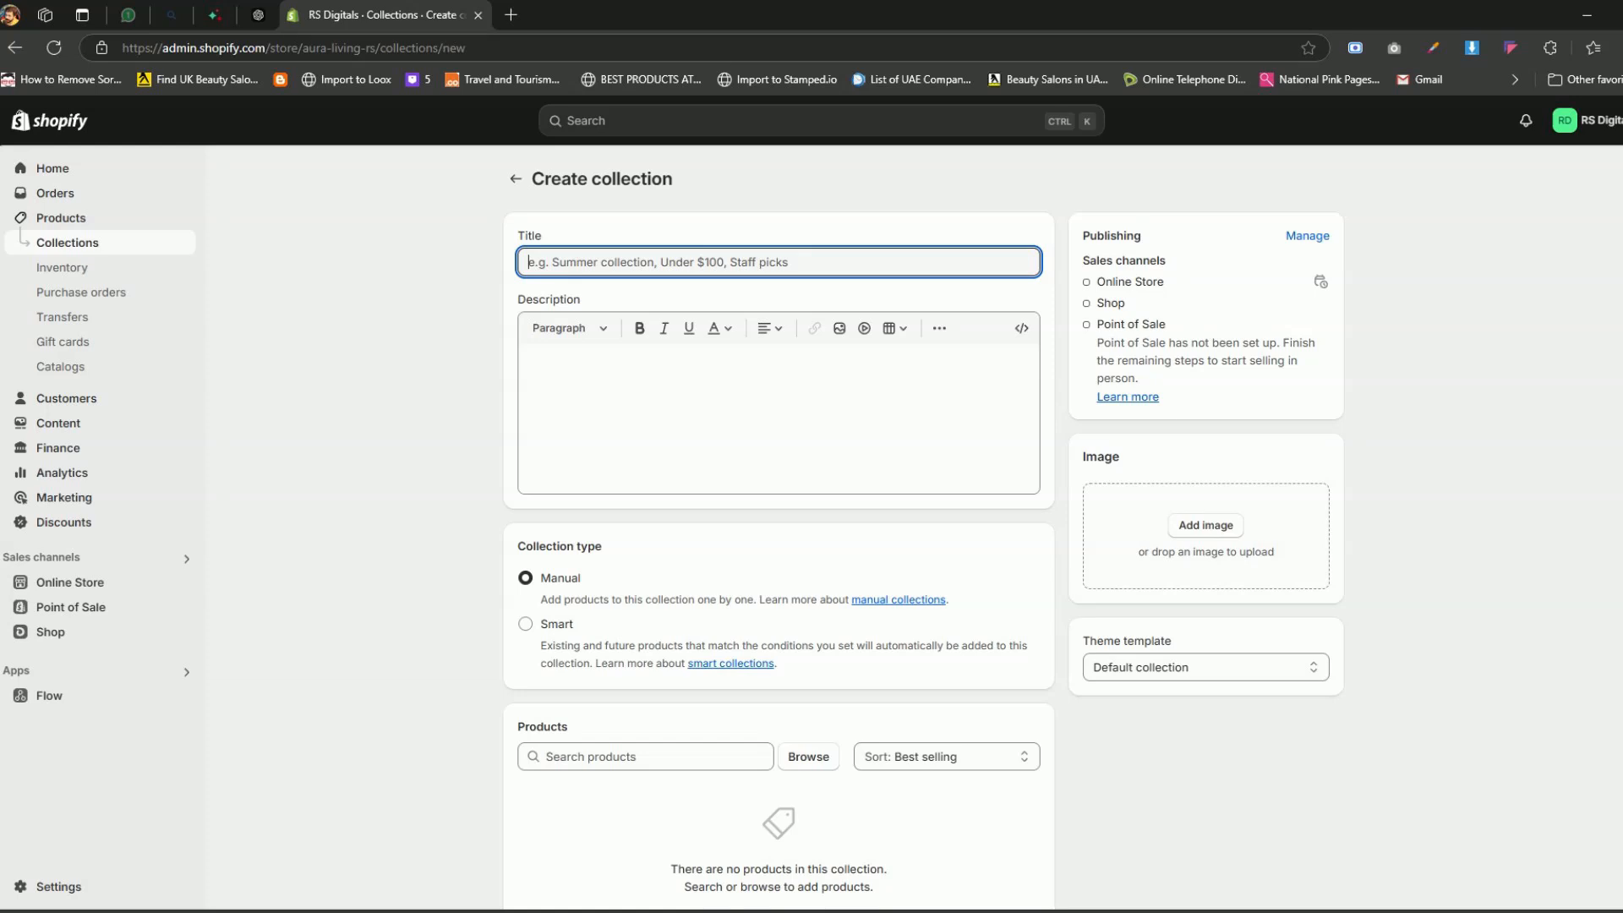
text(T-Shirts)
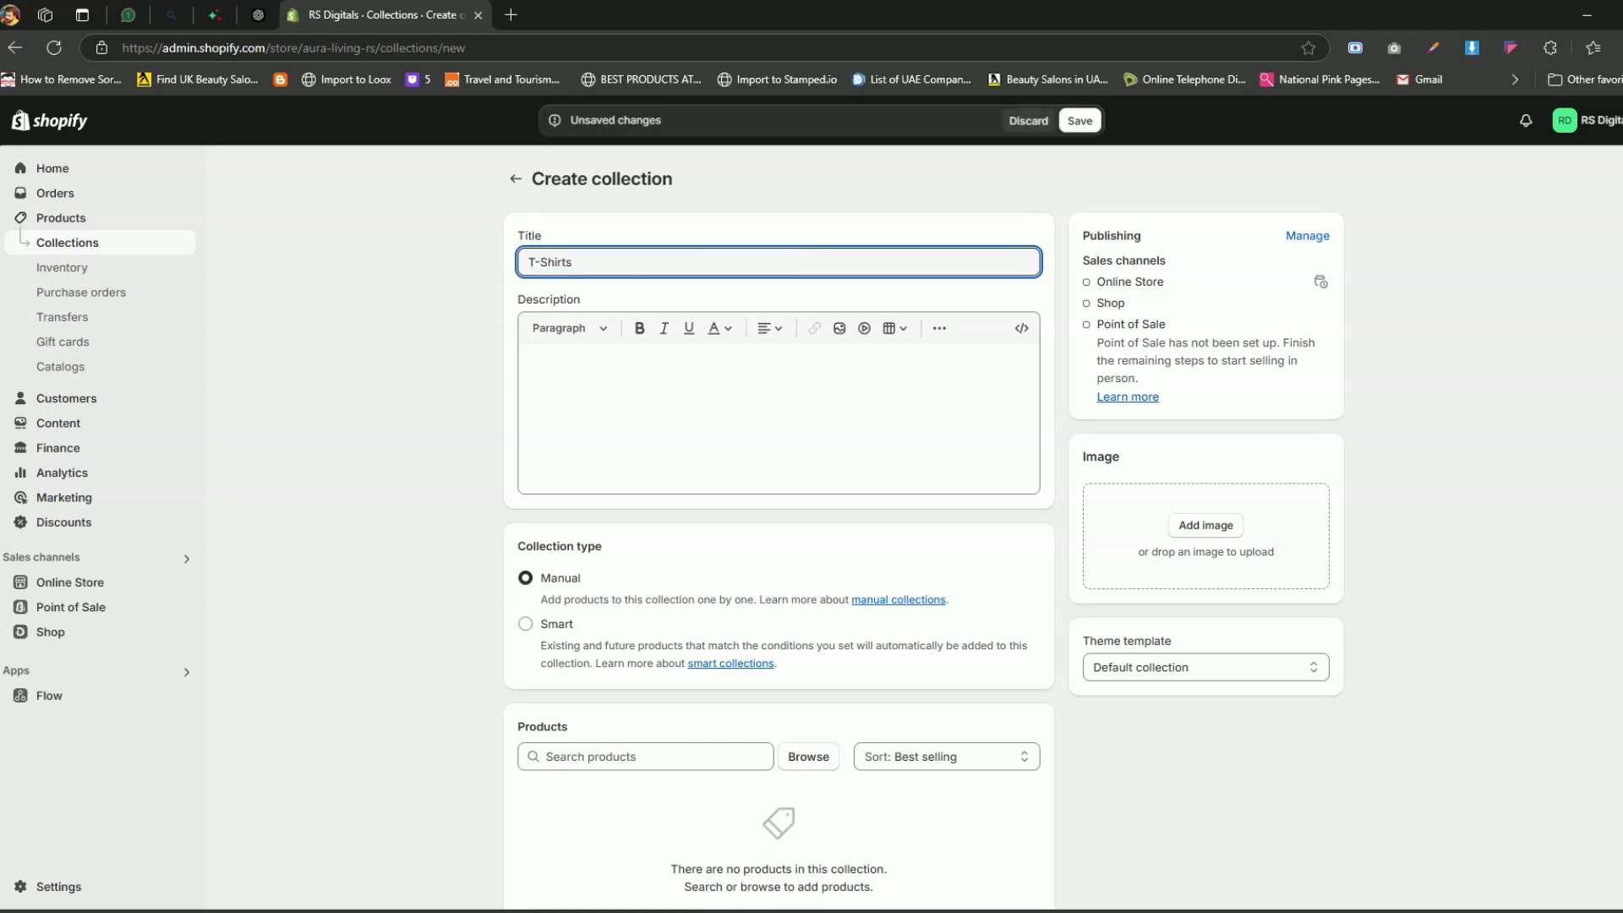
scroll(739, 284, down, 1)
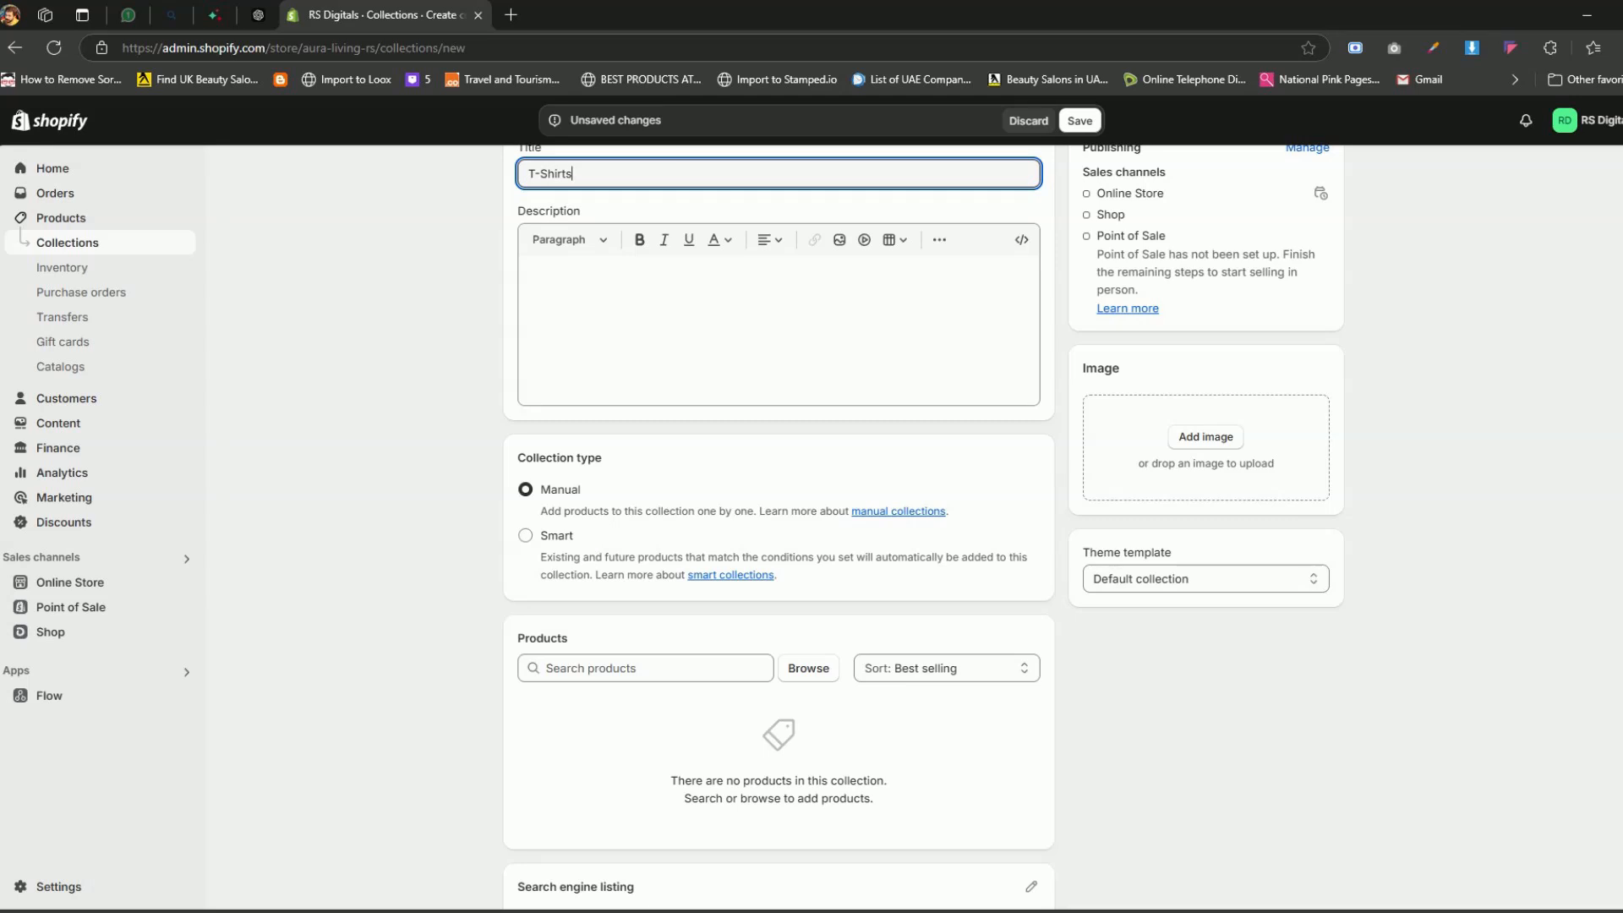
click(526, 538)
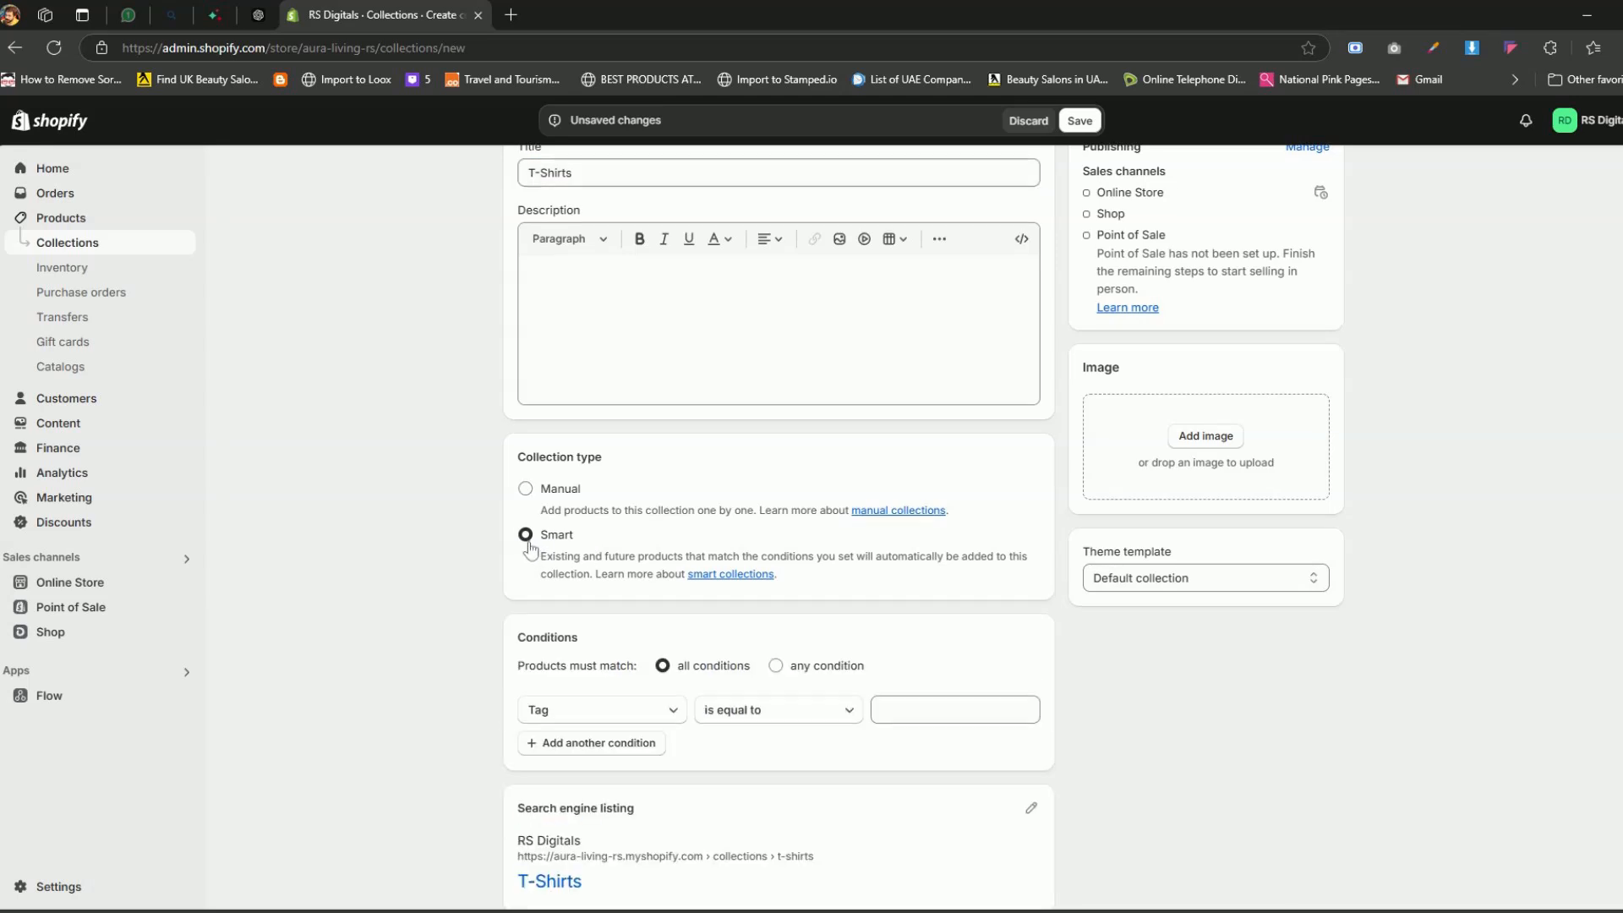
scroll(529, 548, down, 2)
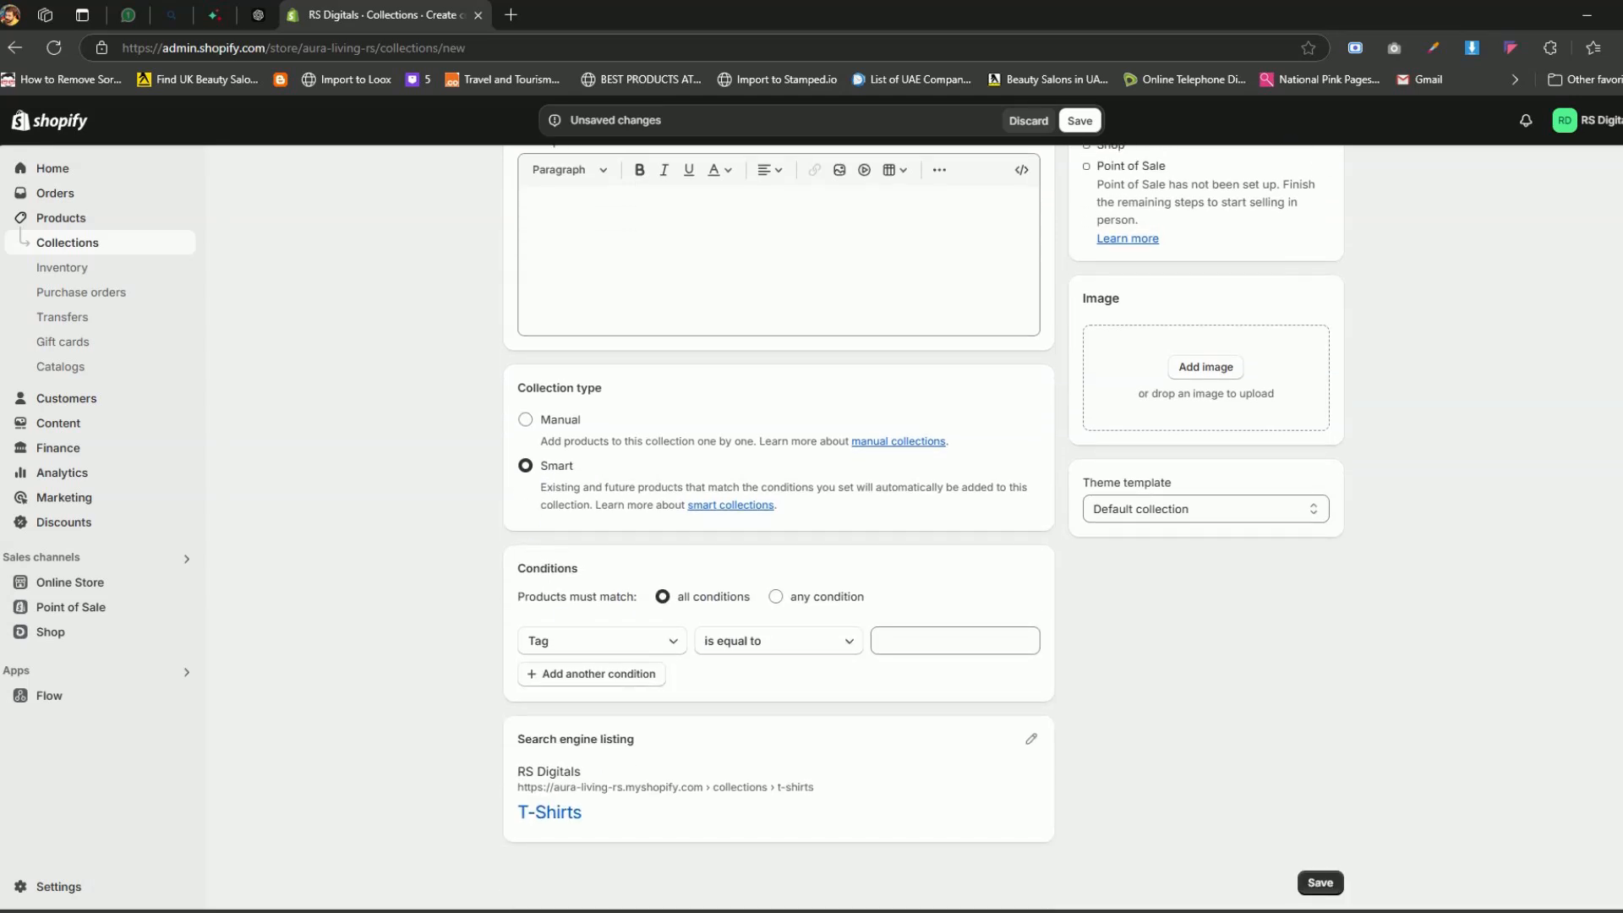
click(525, 419)
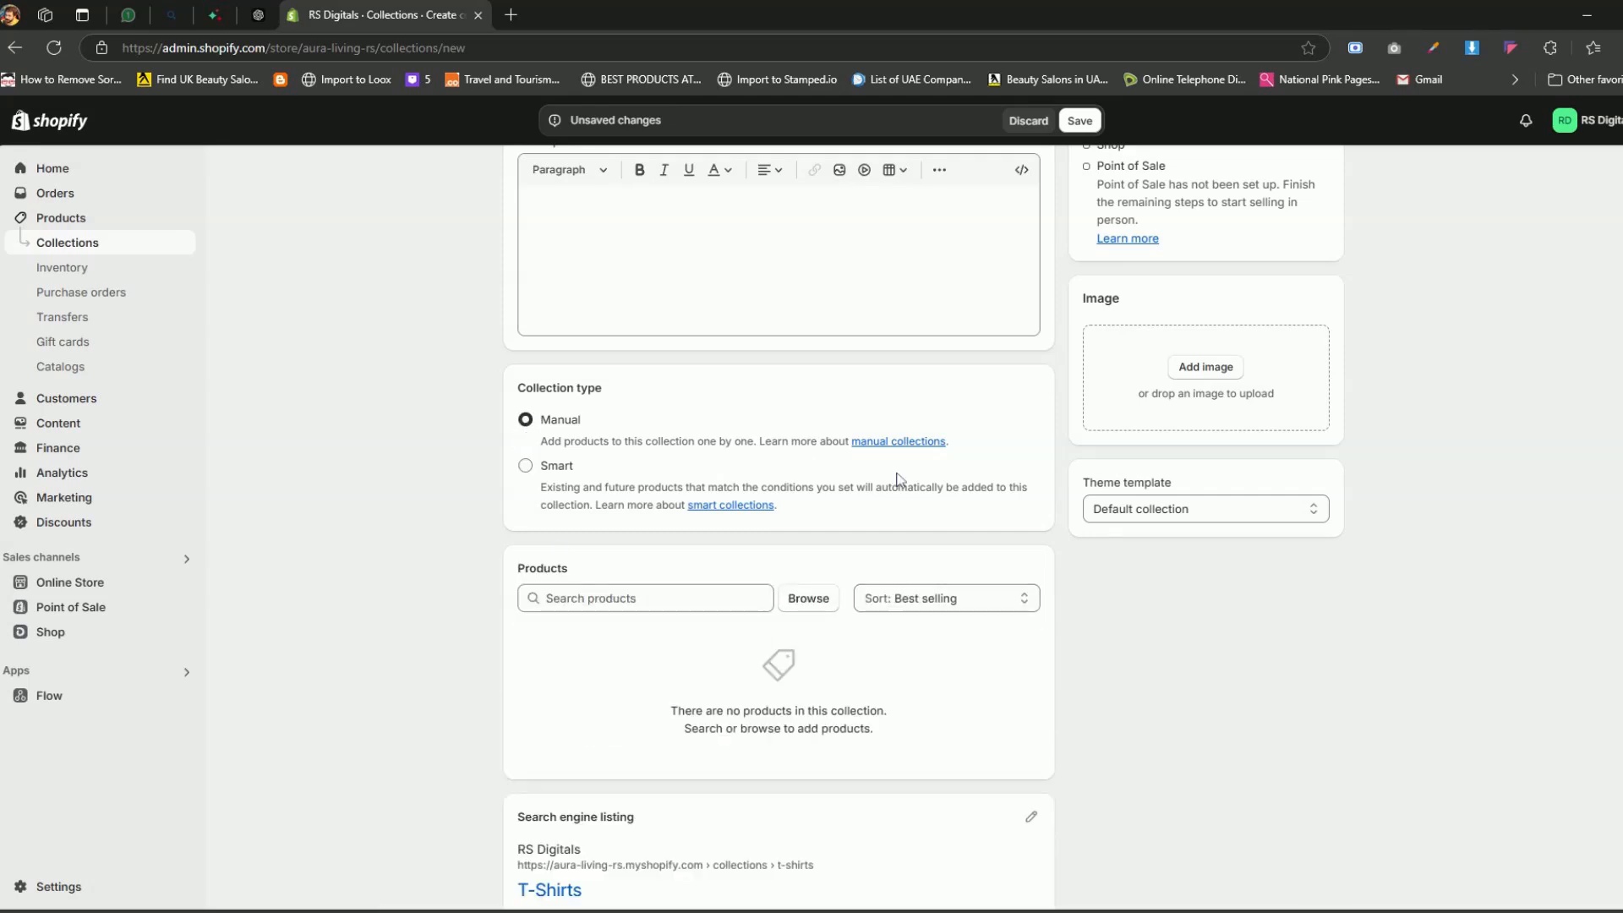
scroll(935, 467, up, 1)
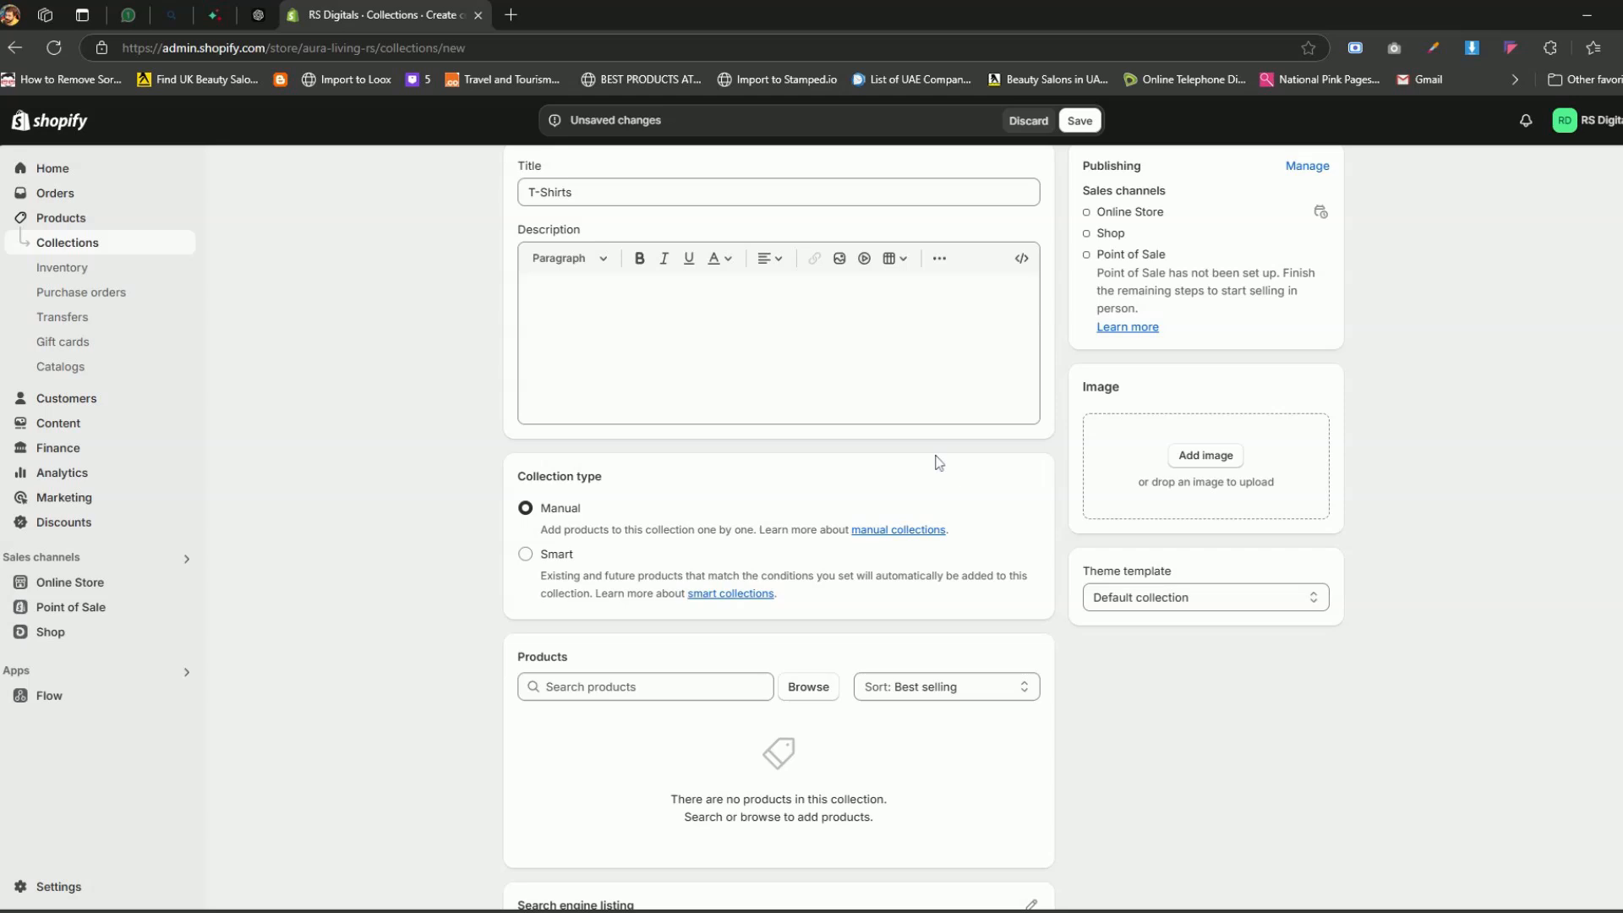
scroll(953, 526, up, 1)
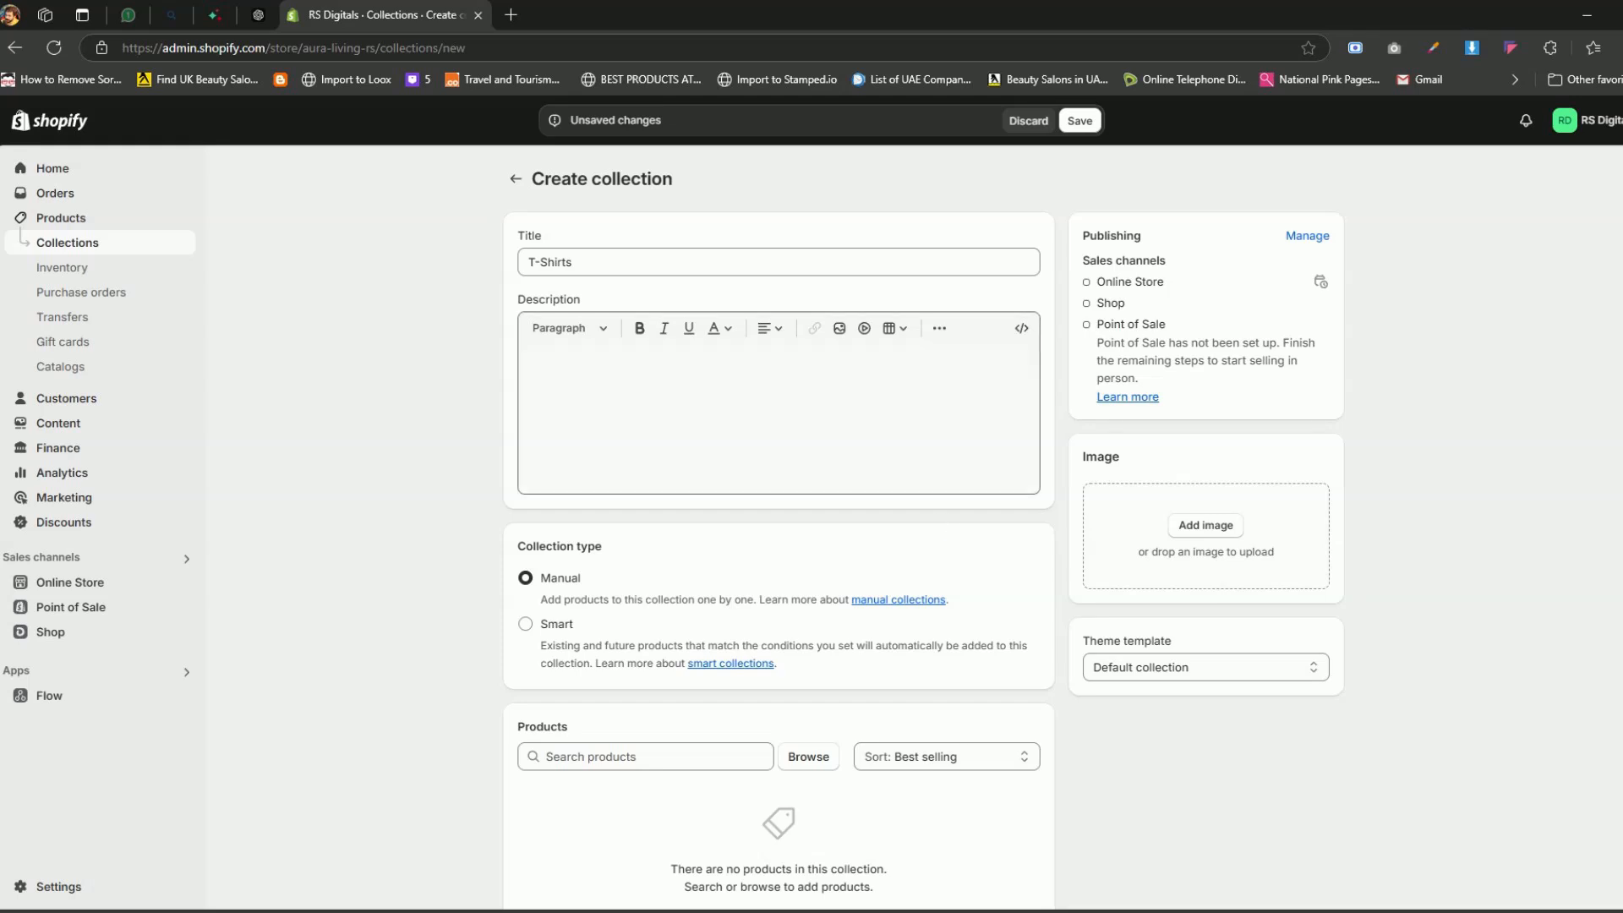
Save the new T-Shirts collection with its description left empty.
click(777, 414)
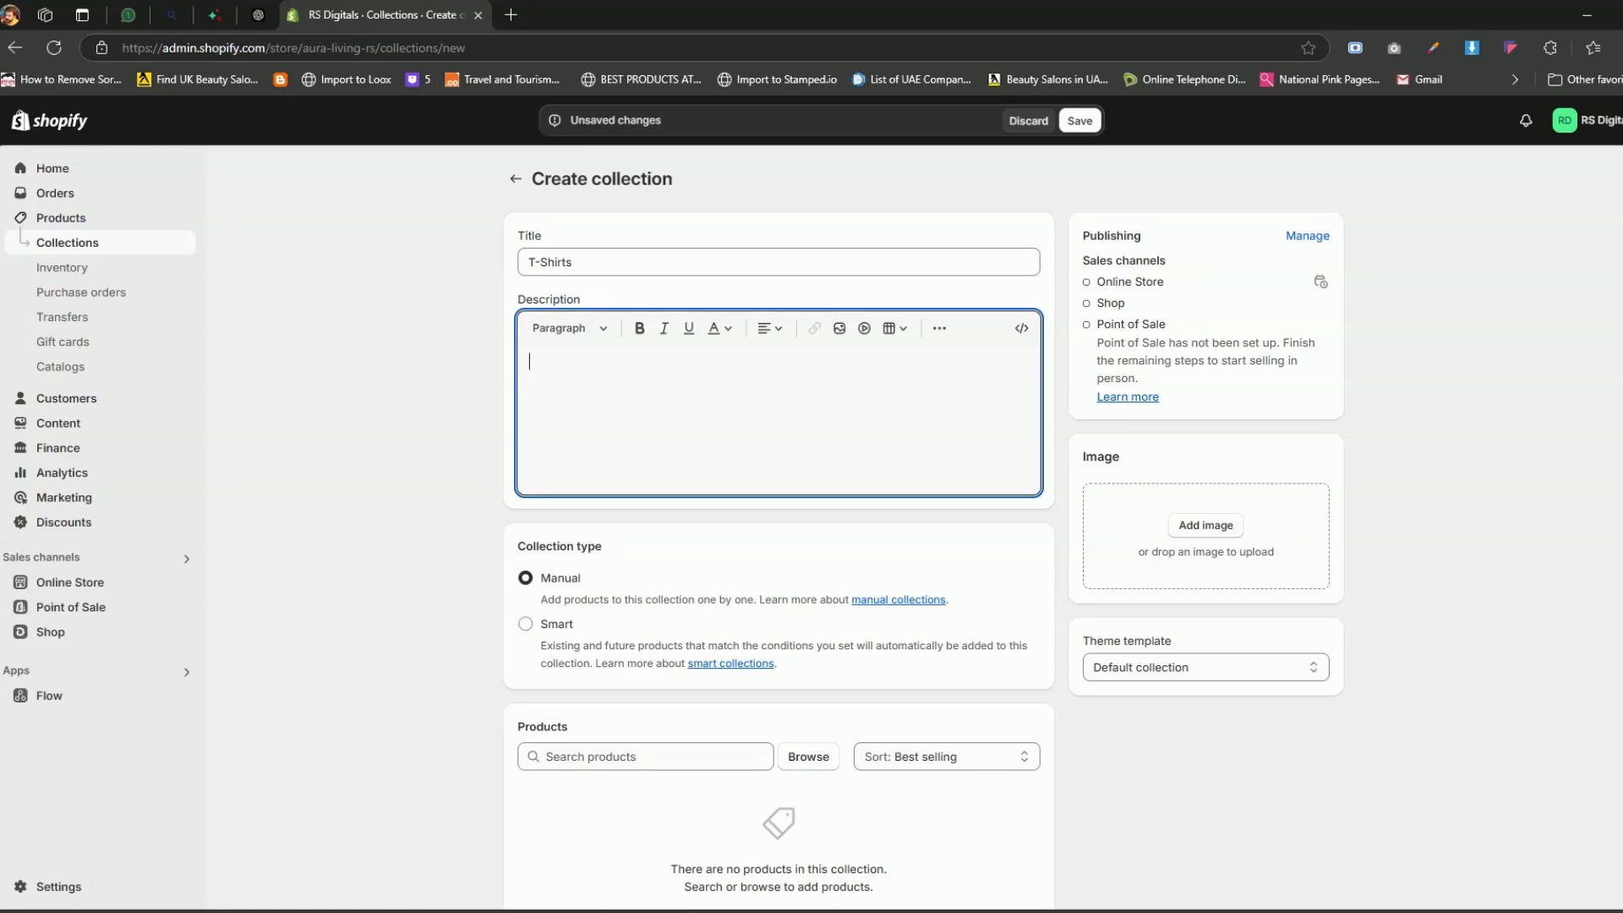
click(981, 529)
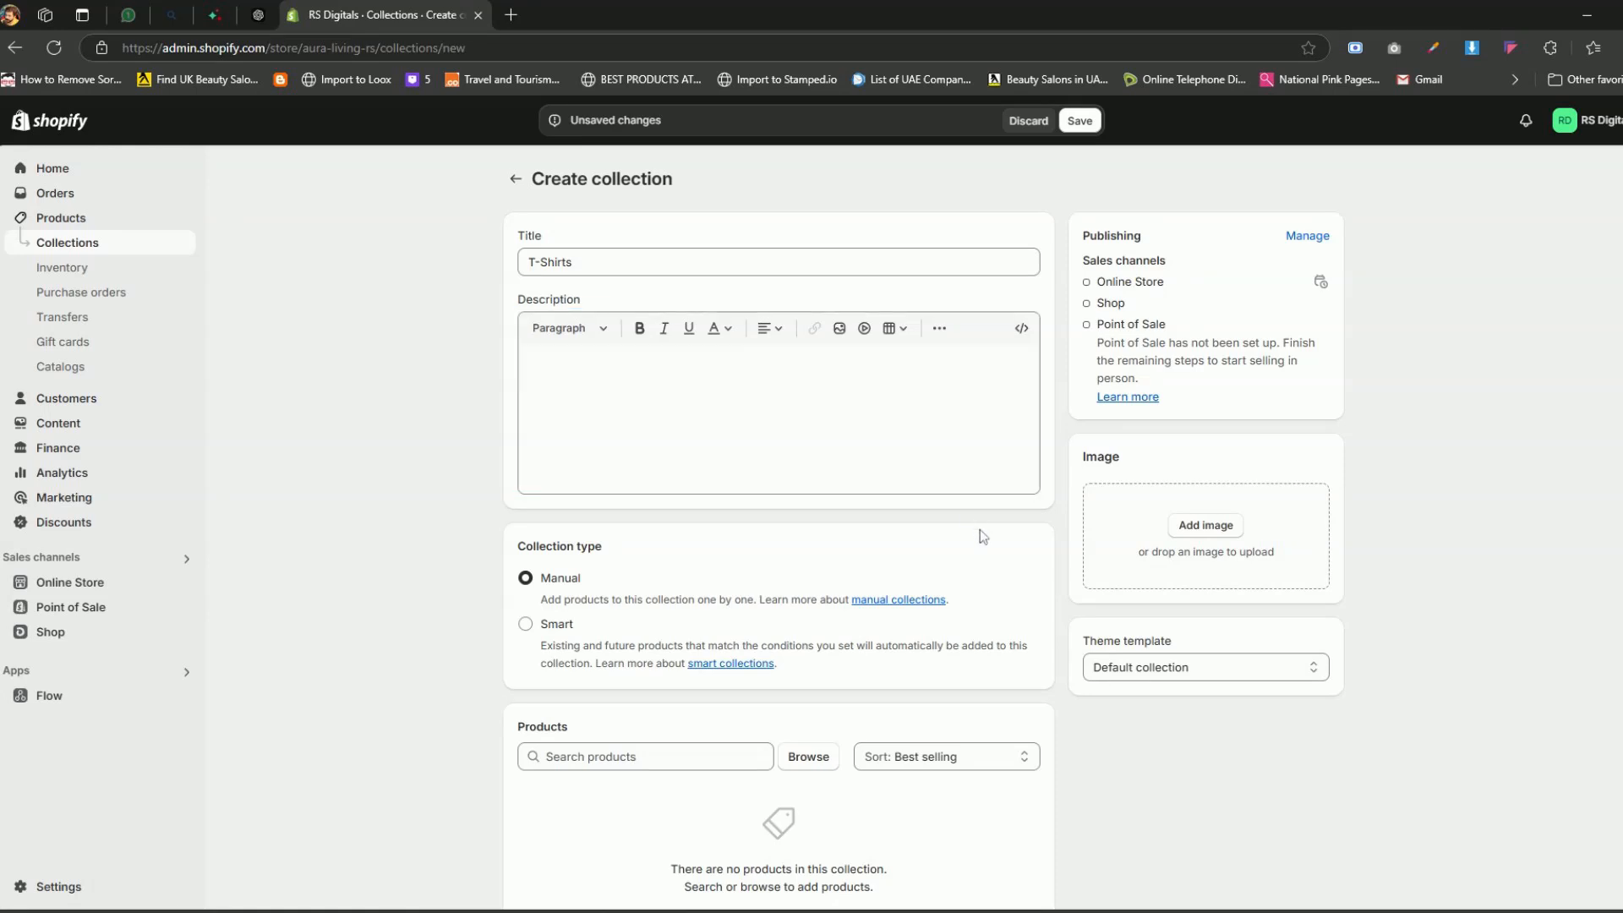
click(1081, 127)
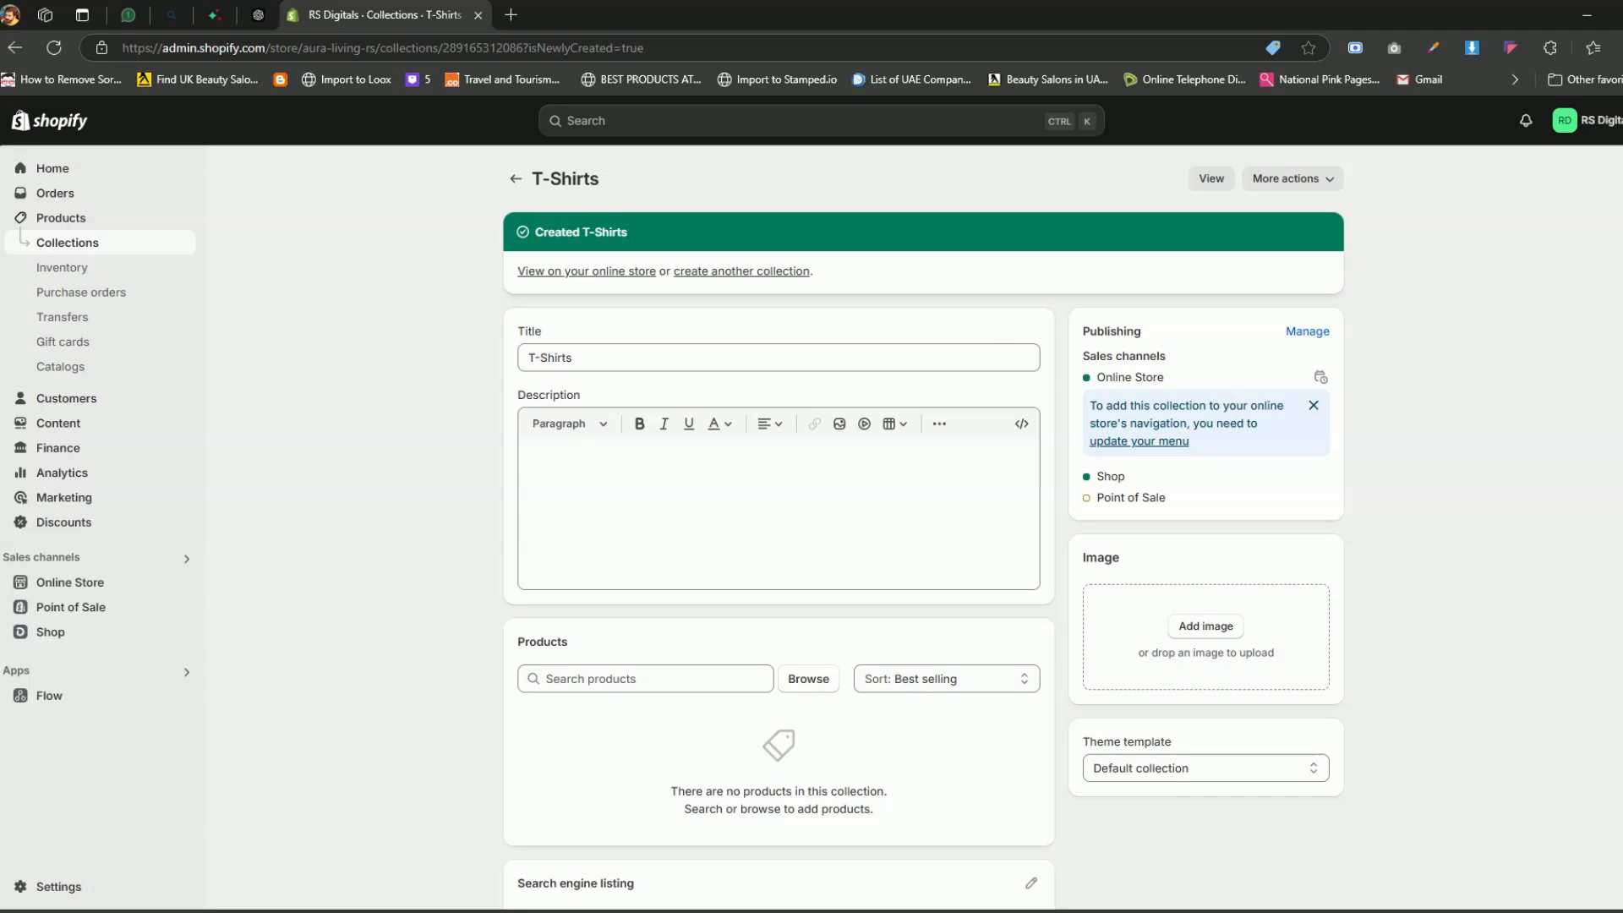
scroll(995, 348, down, 1)
scroll(995, 348, up, 1)
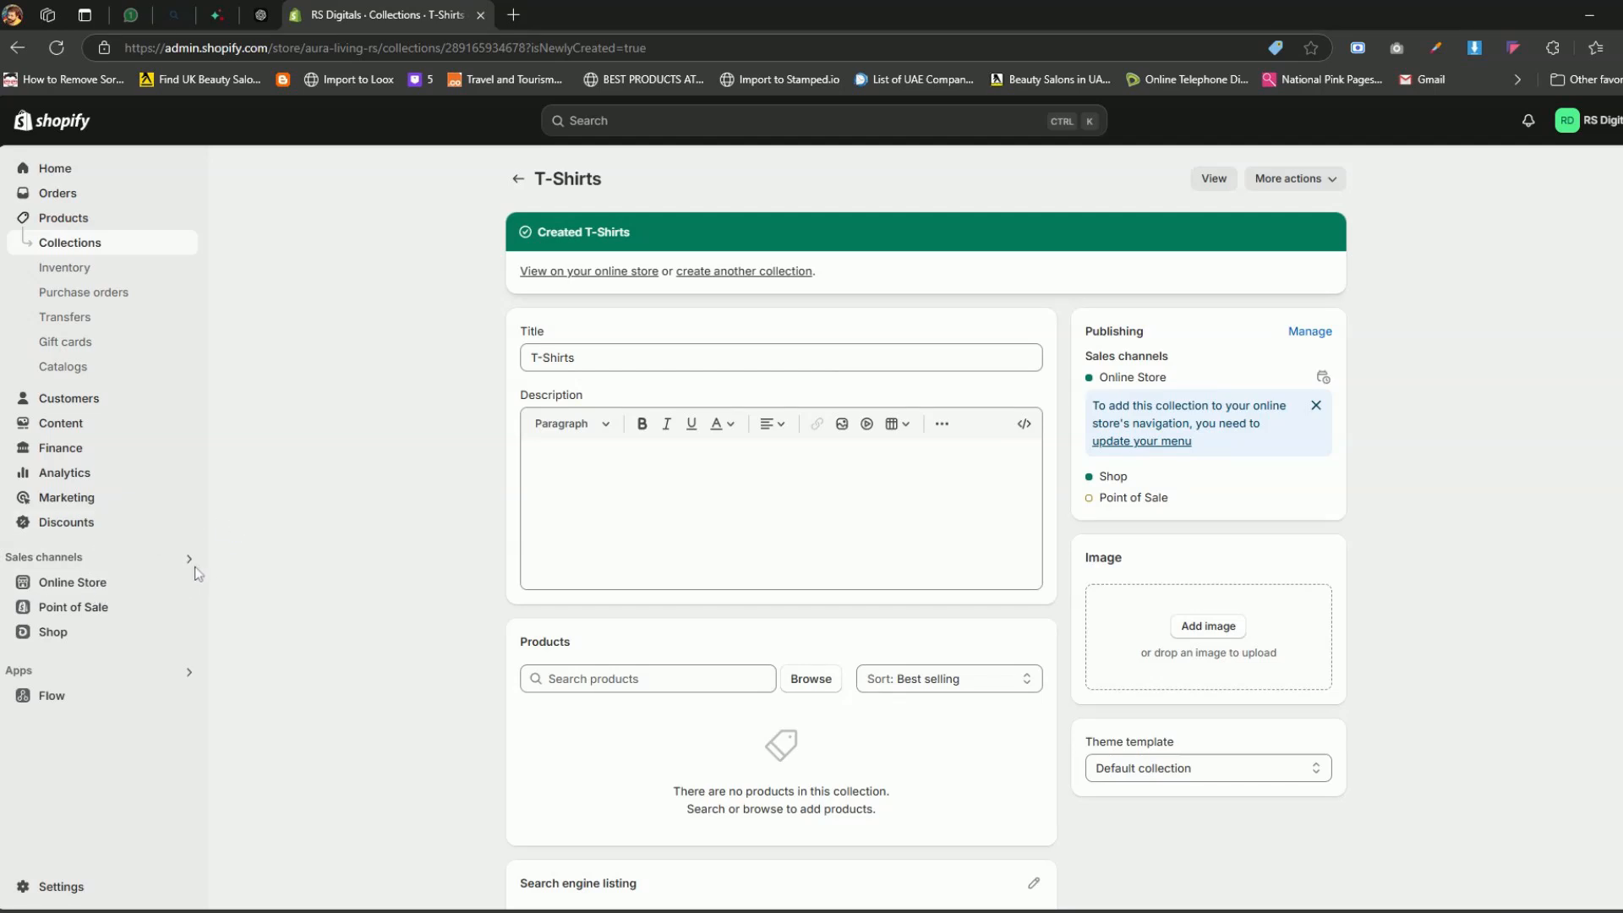
Add an online store page titled About us, set its visibility to Visible, and save it.
click(95, 584)
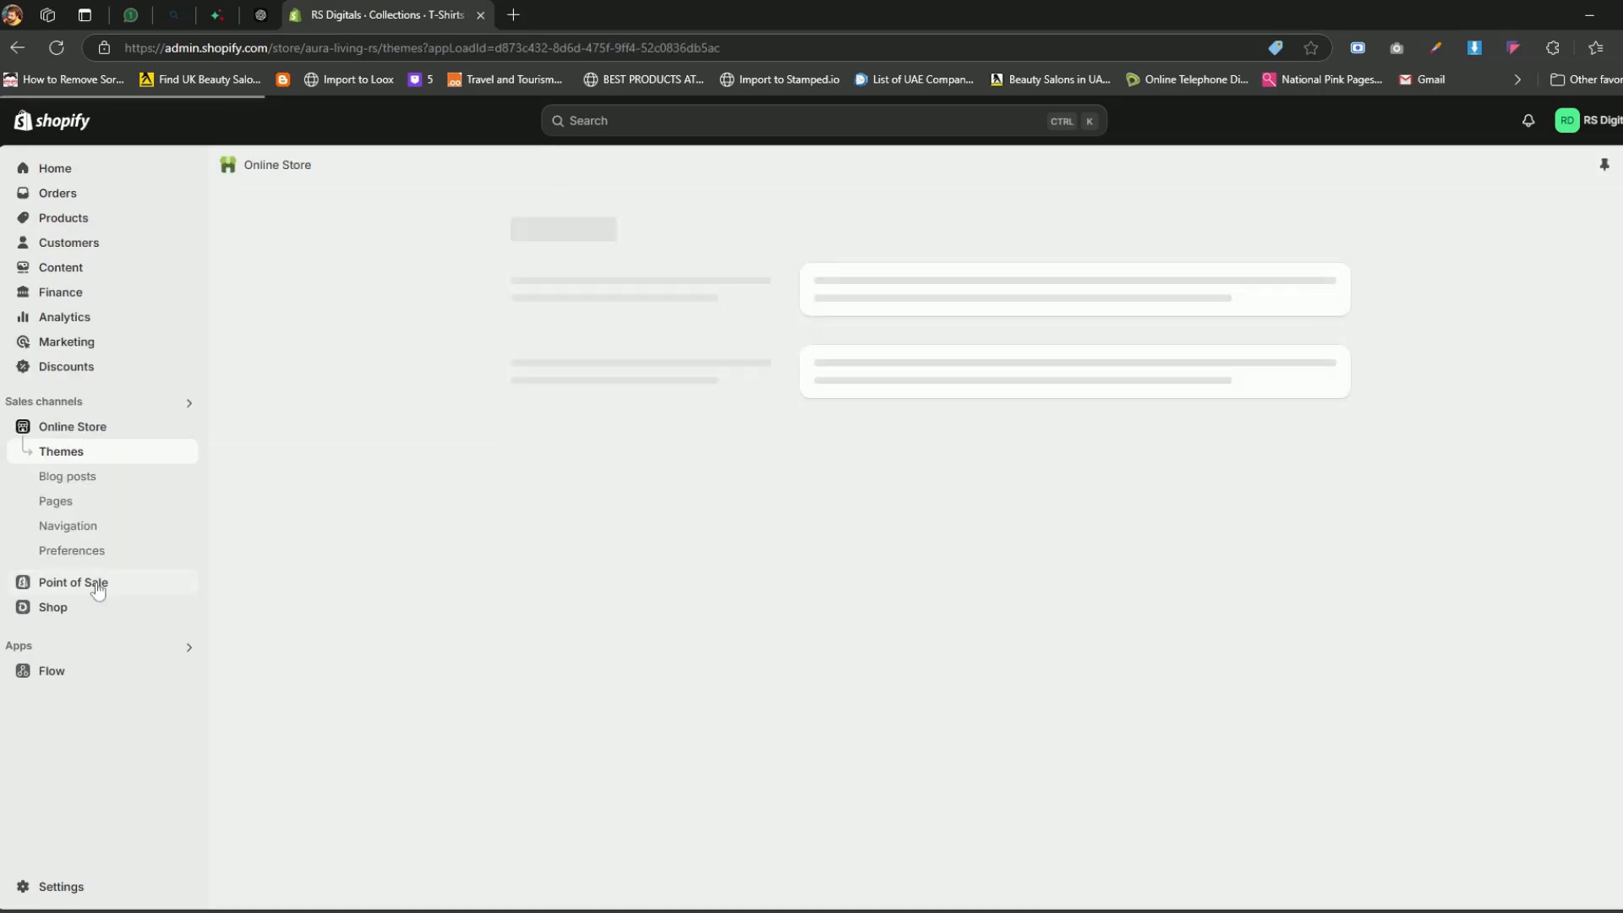
click(65, 507)
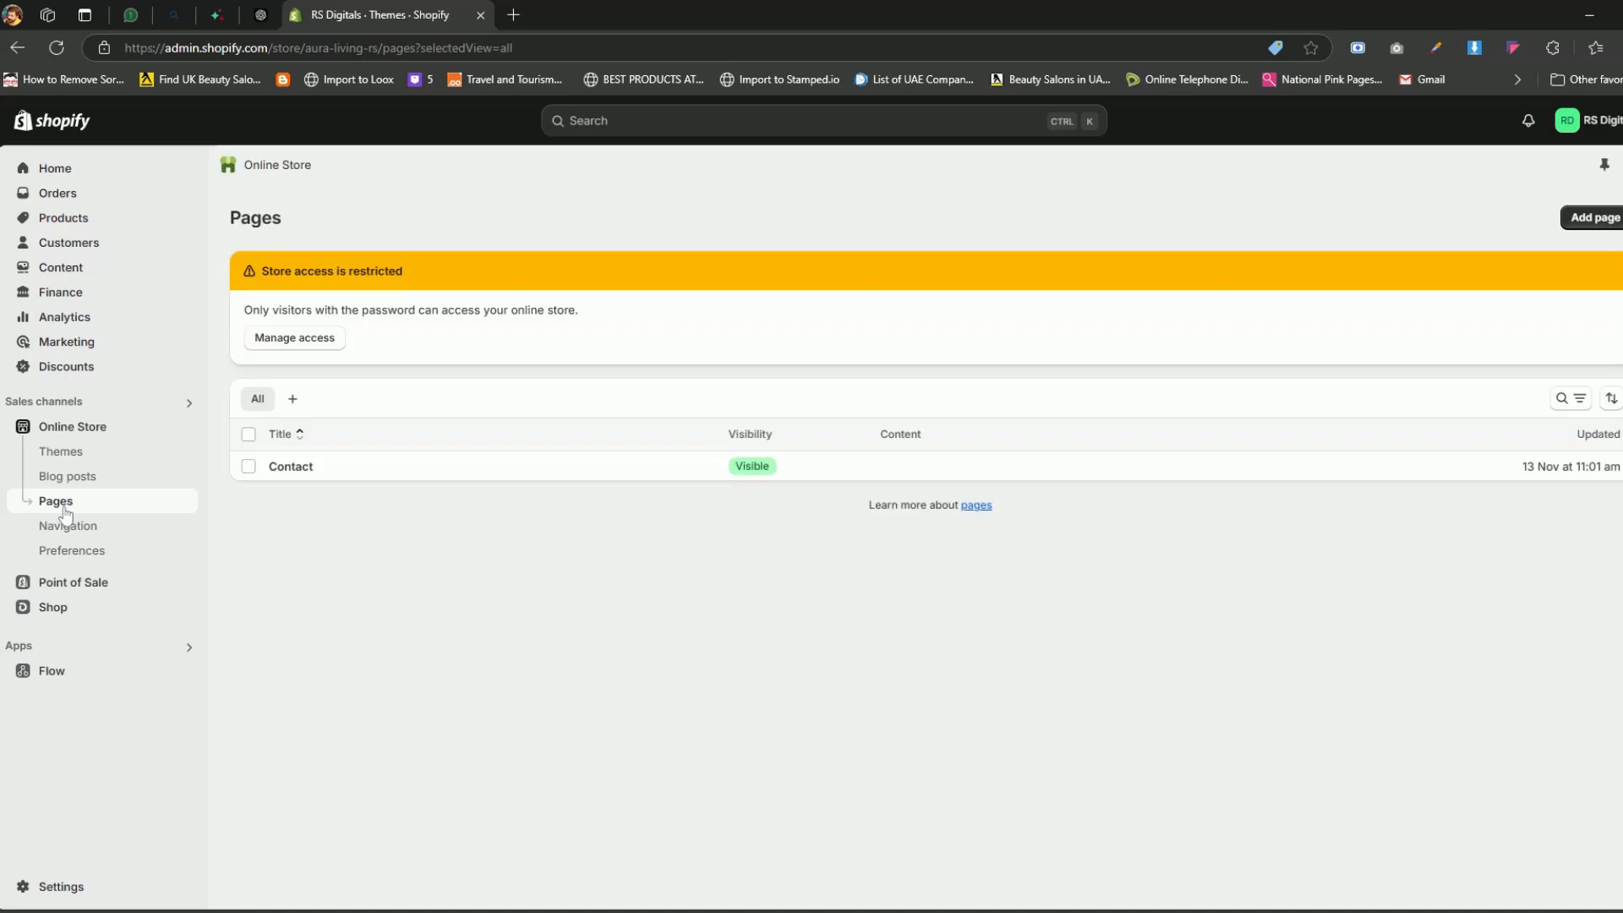
click(1546, 221)
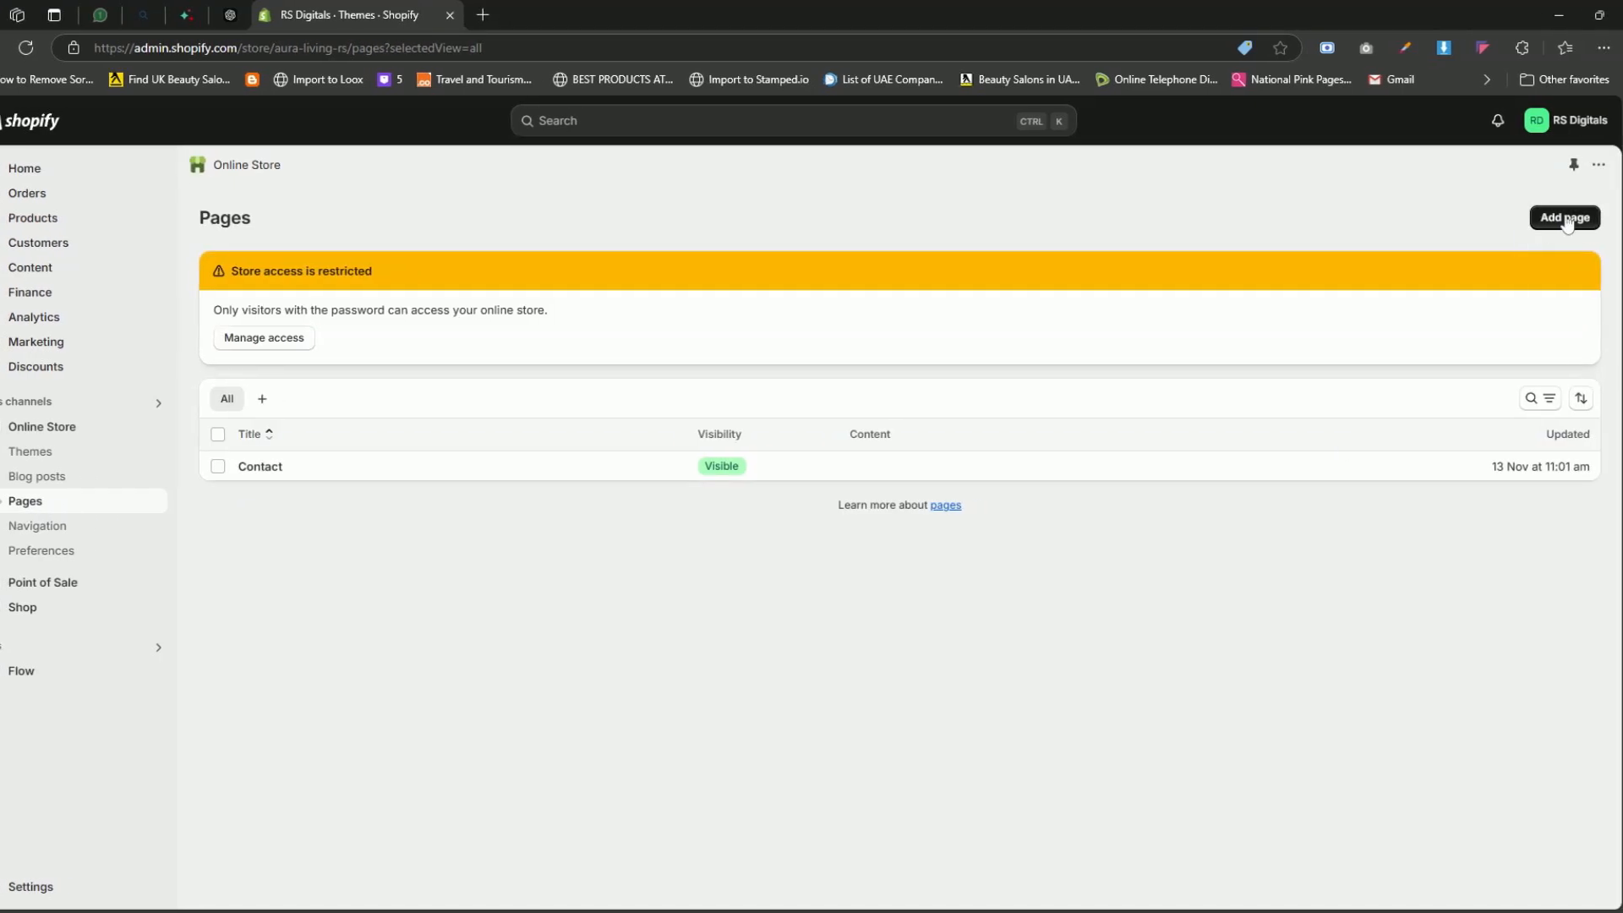
click(953, 311)
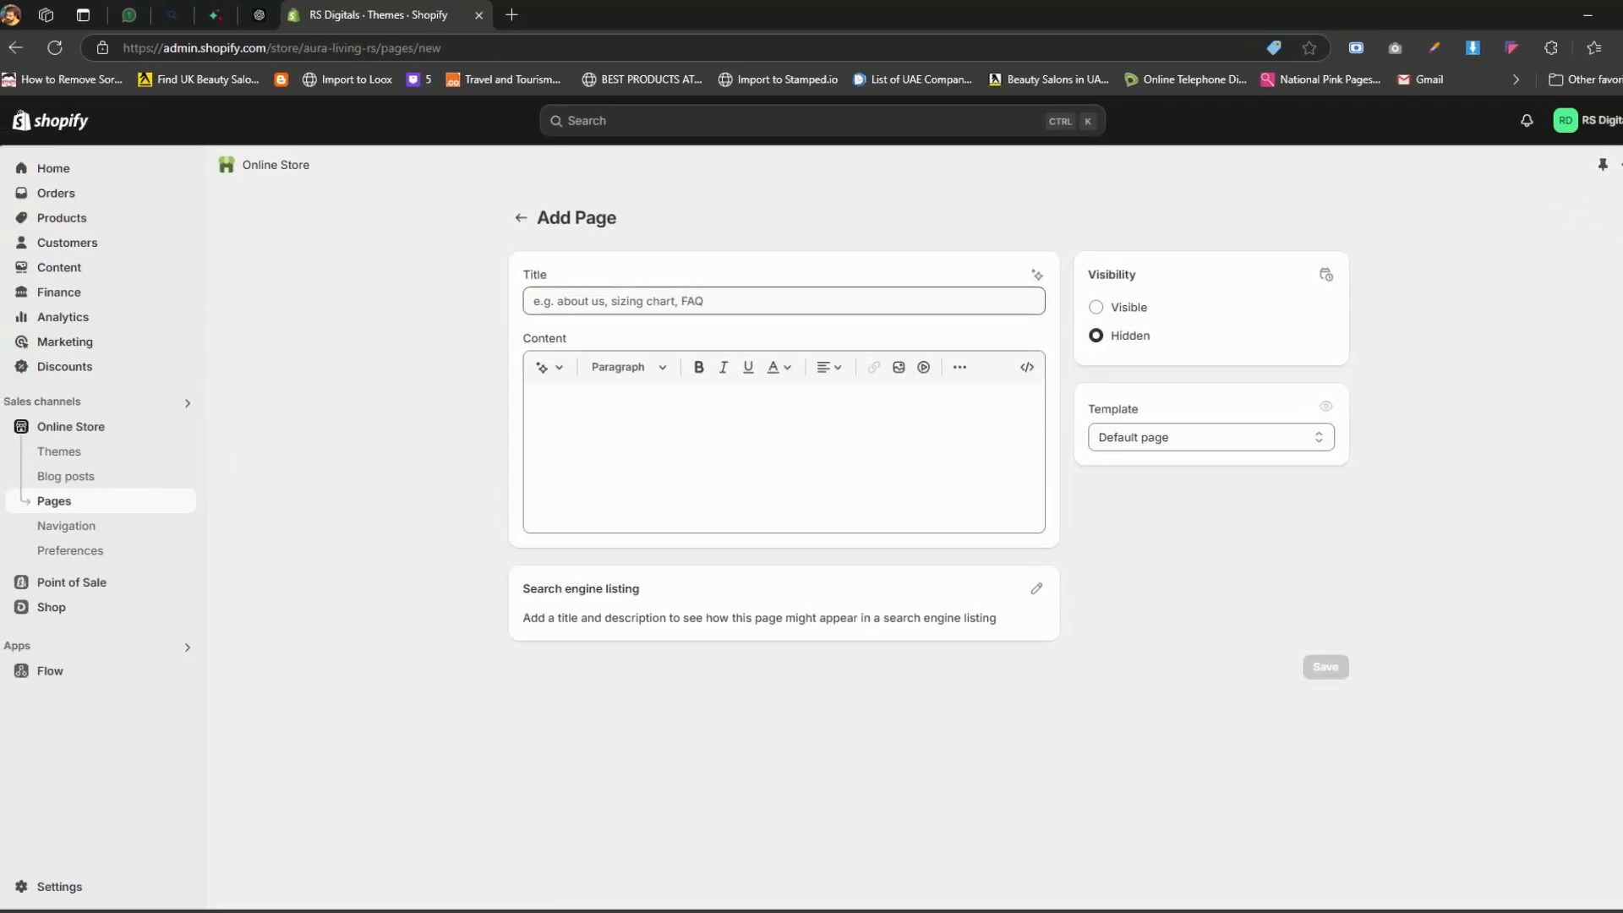
text(About us)
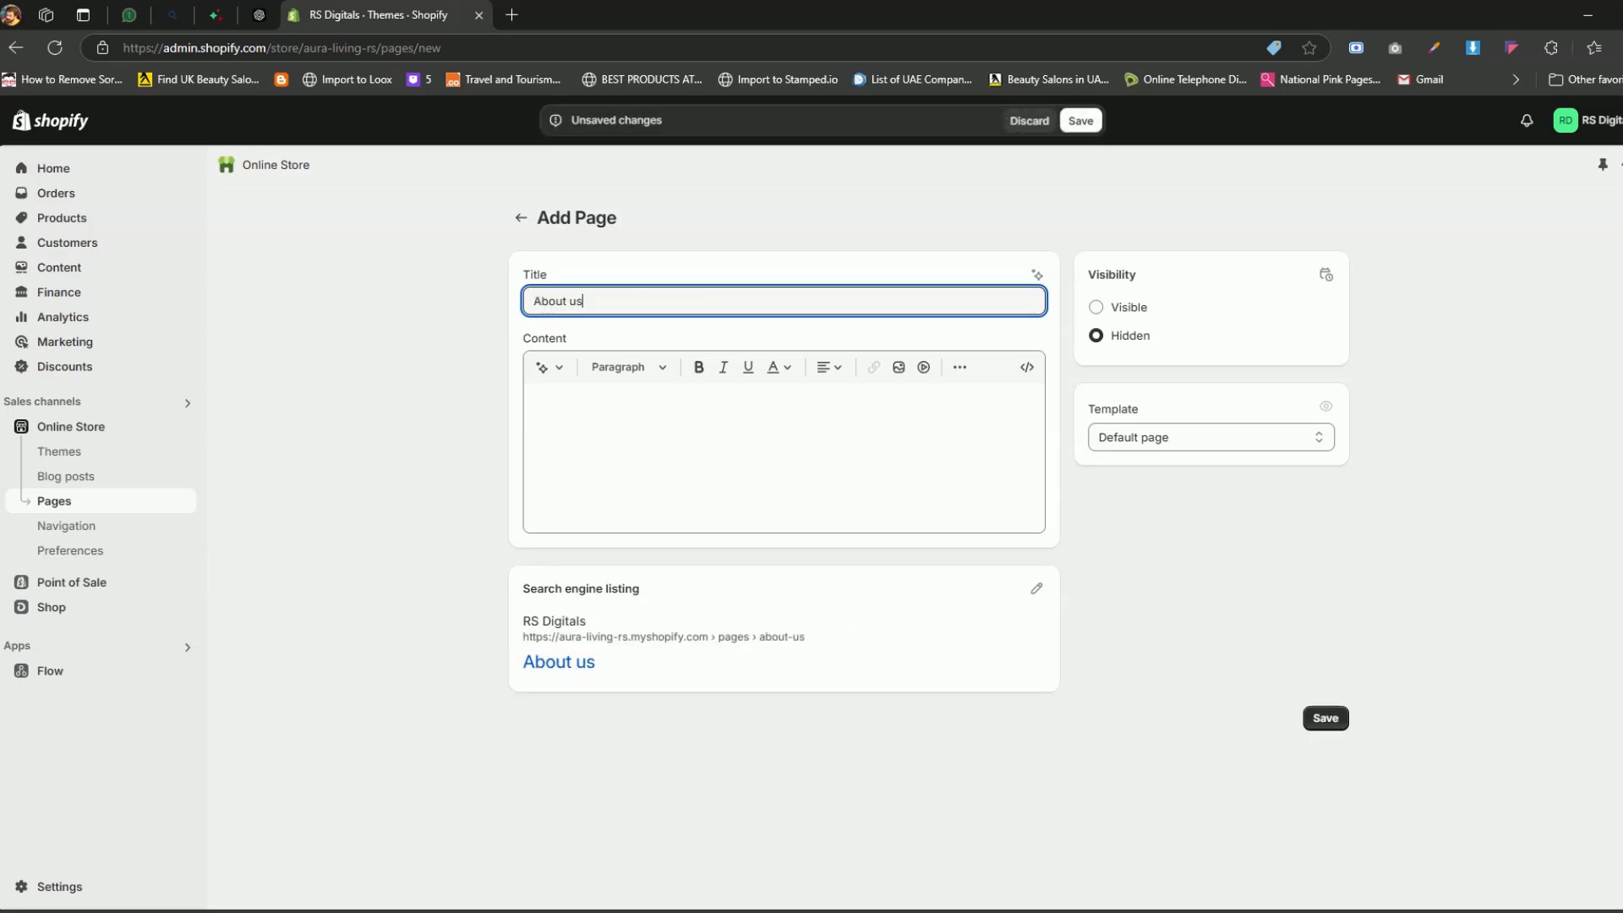
click(536, 399)
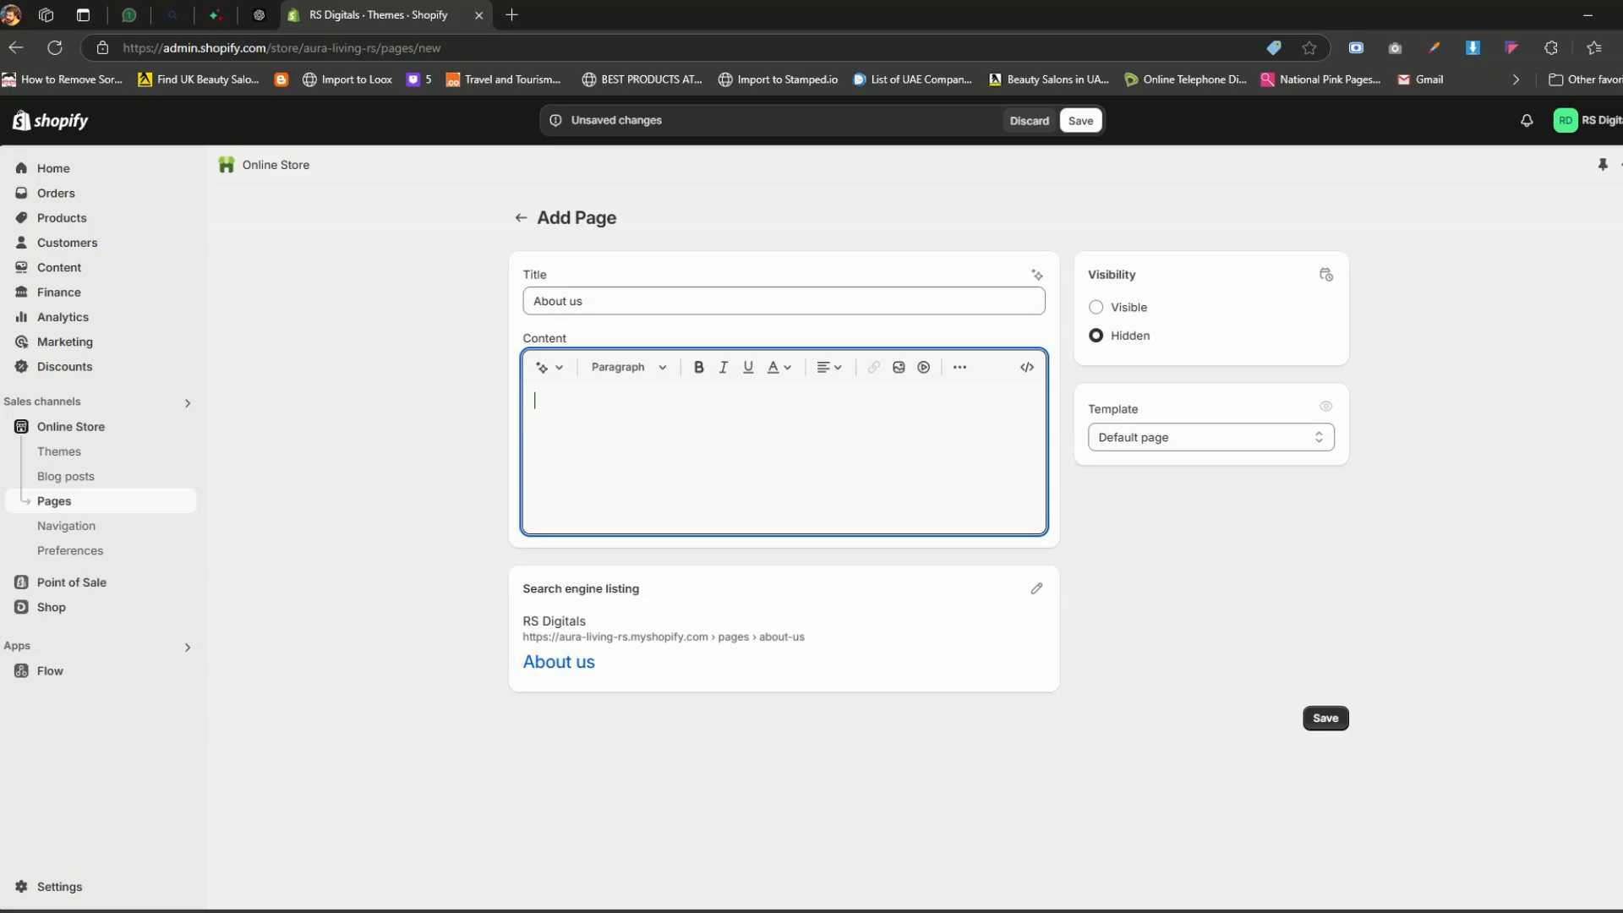
click(1096, 306)
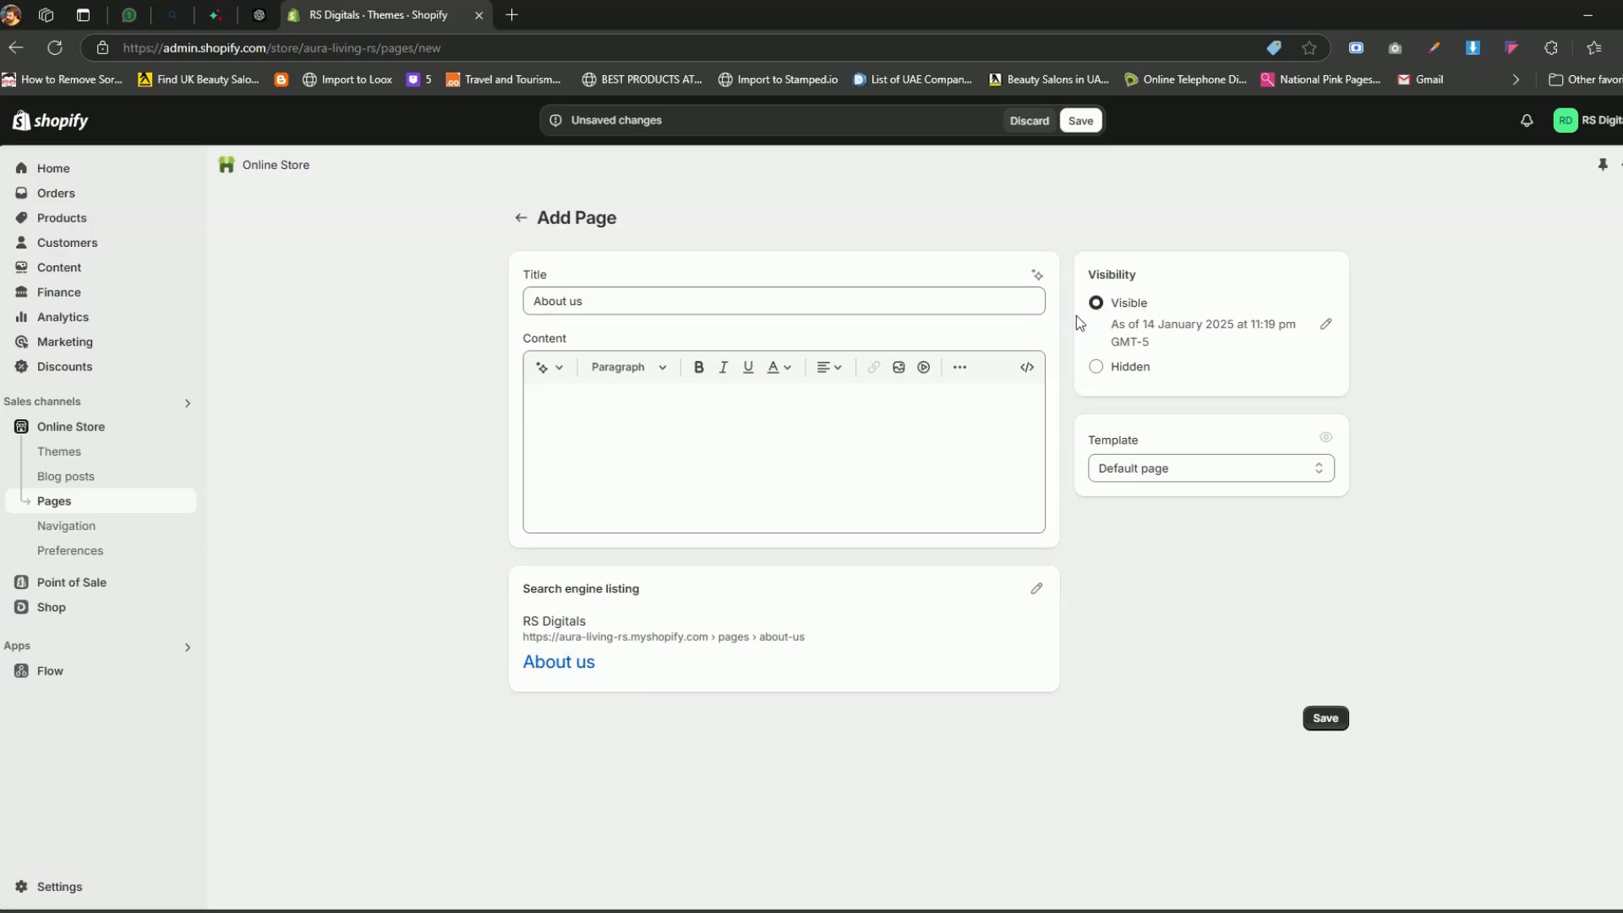
click(1091, 126)
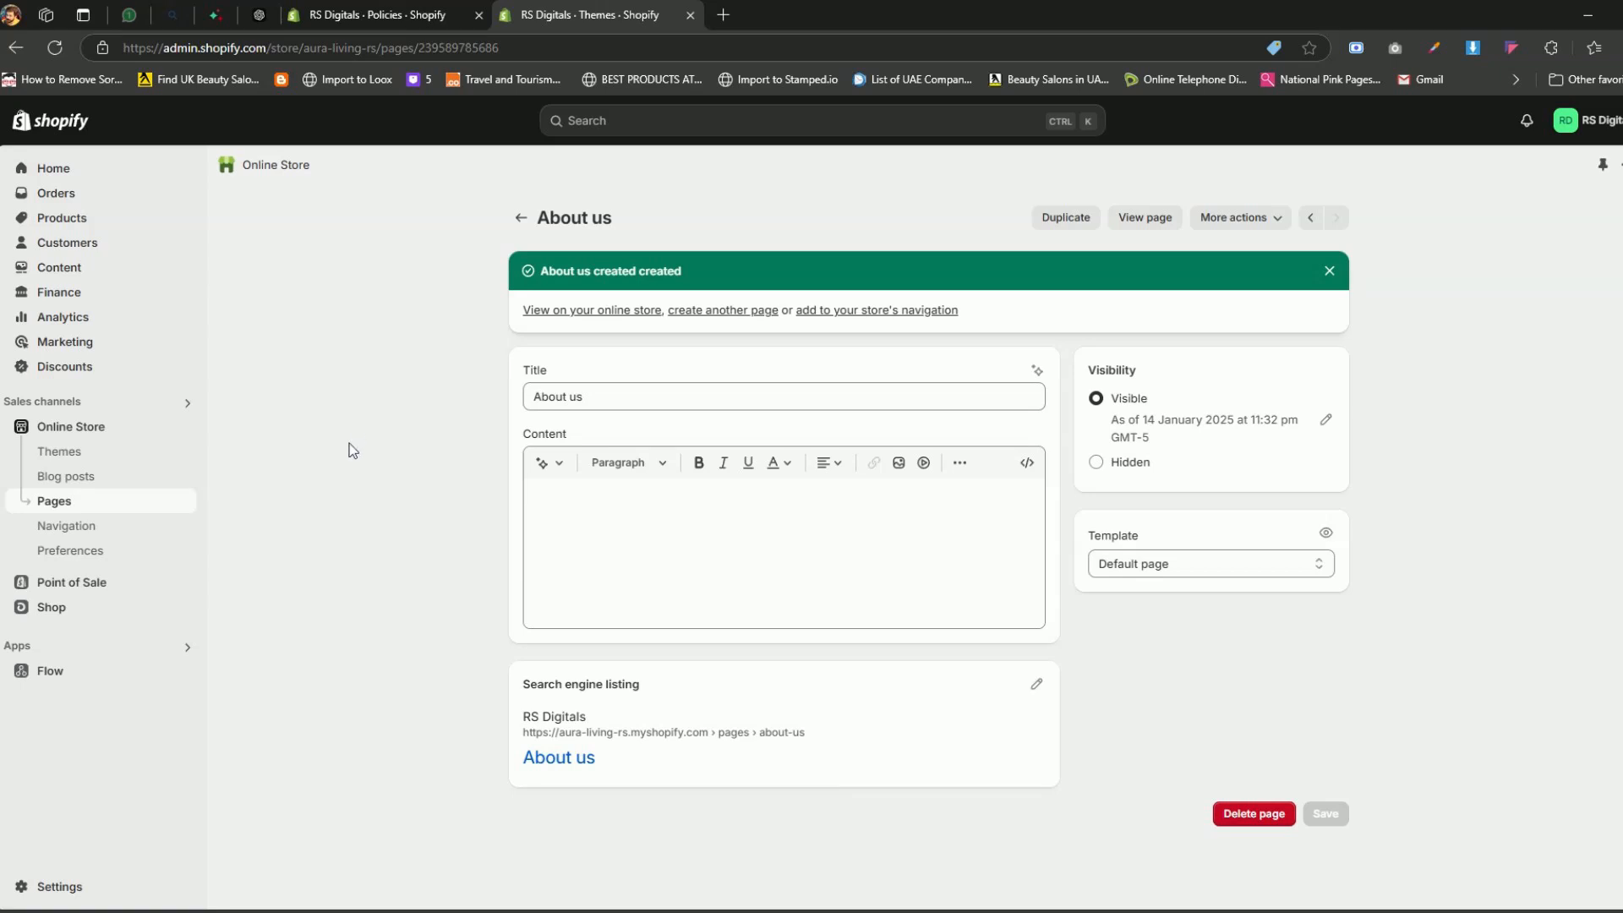
Publish a return and refund policy with the Lorem Ipsum placeholder paragraph in the store's policy settings, and leave the settings.
click(69, 893)
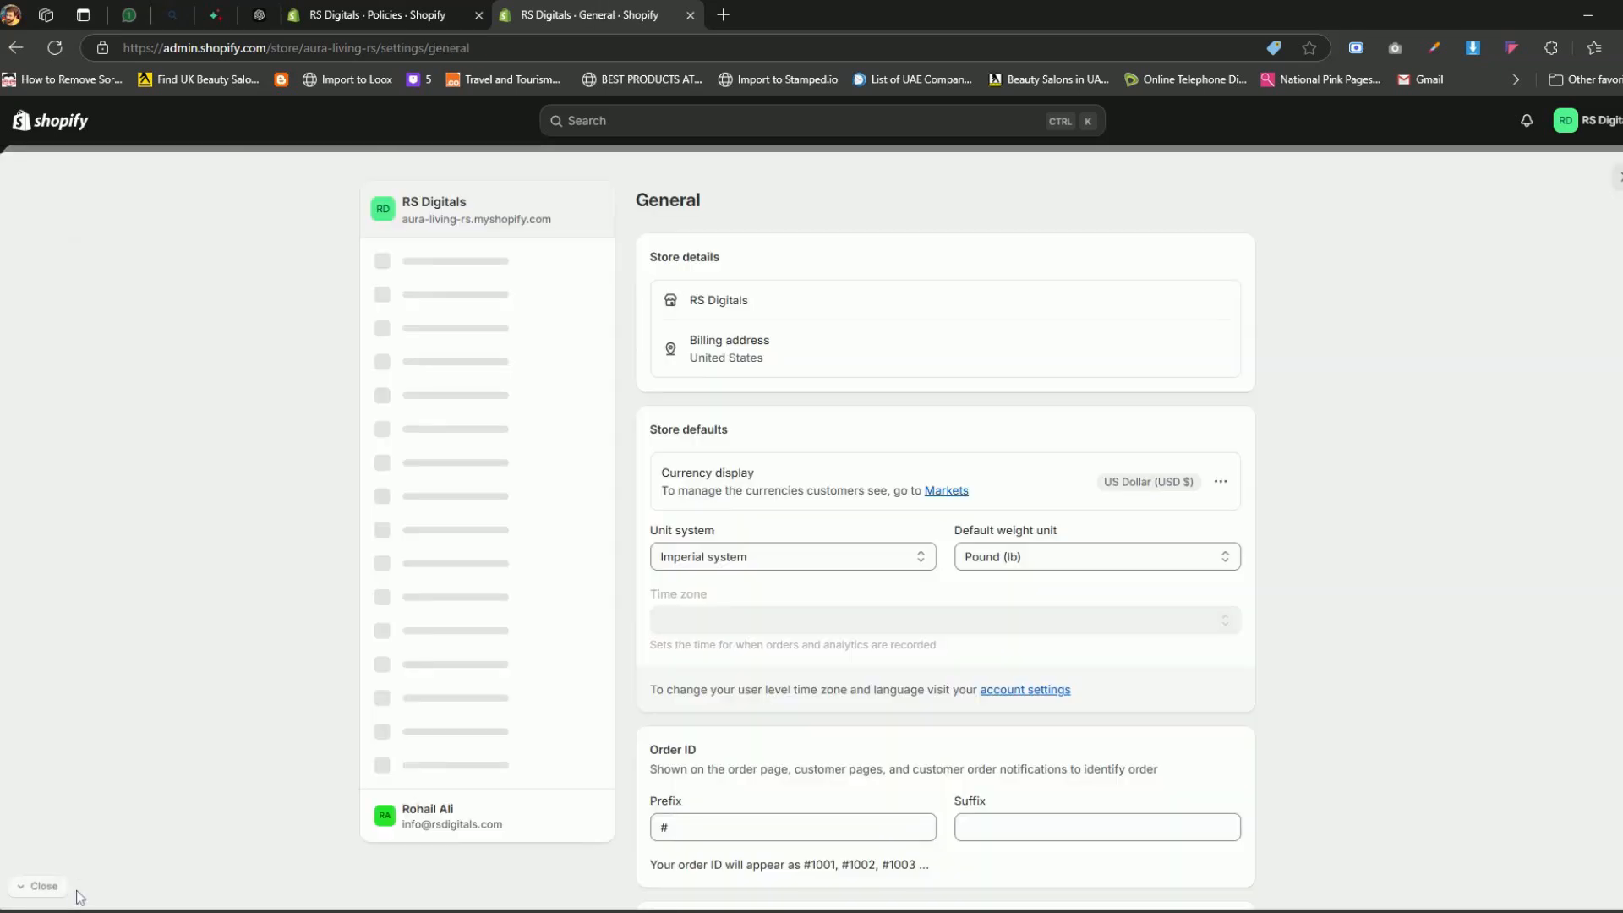
click(436, 783)
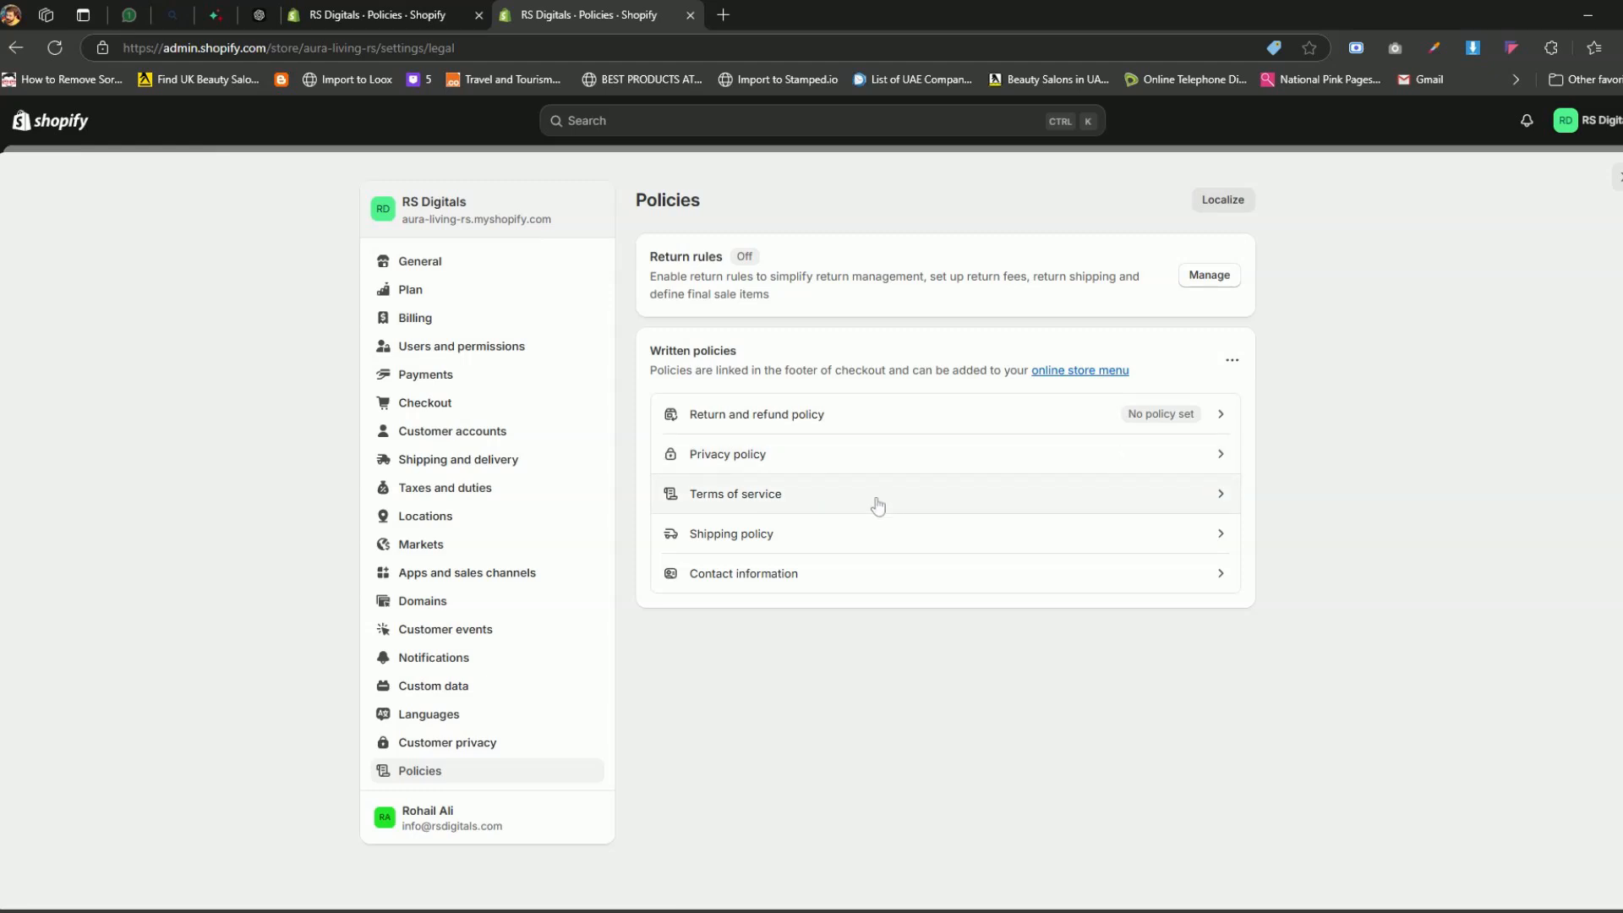
click(879, 430)
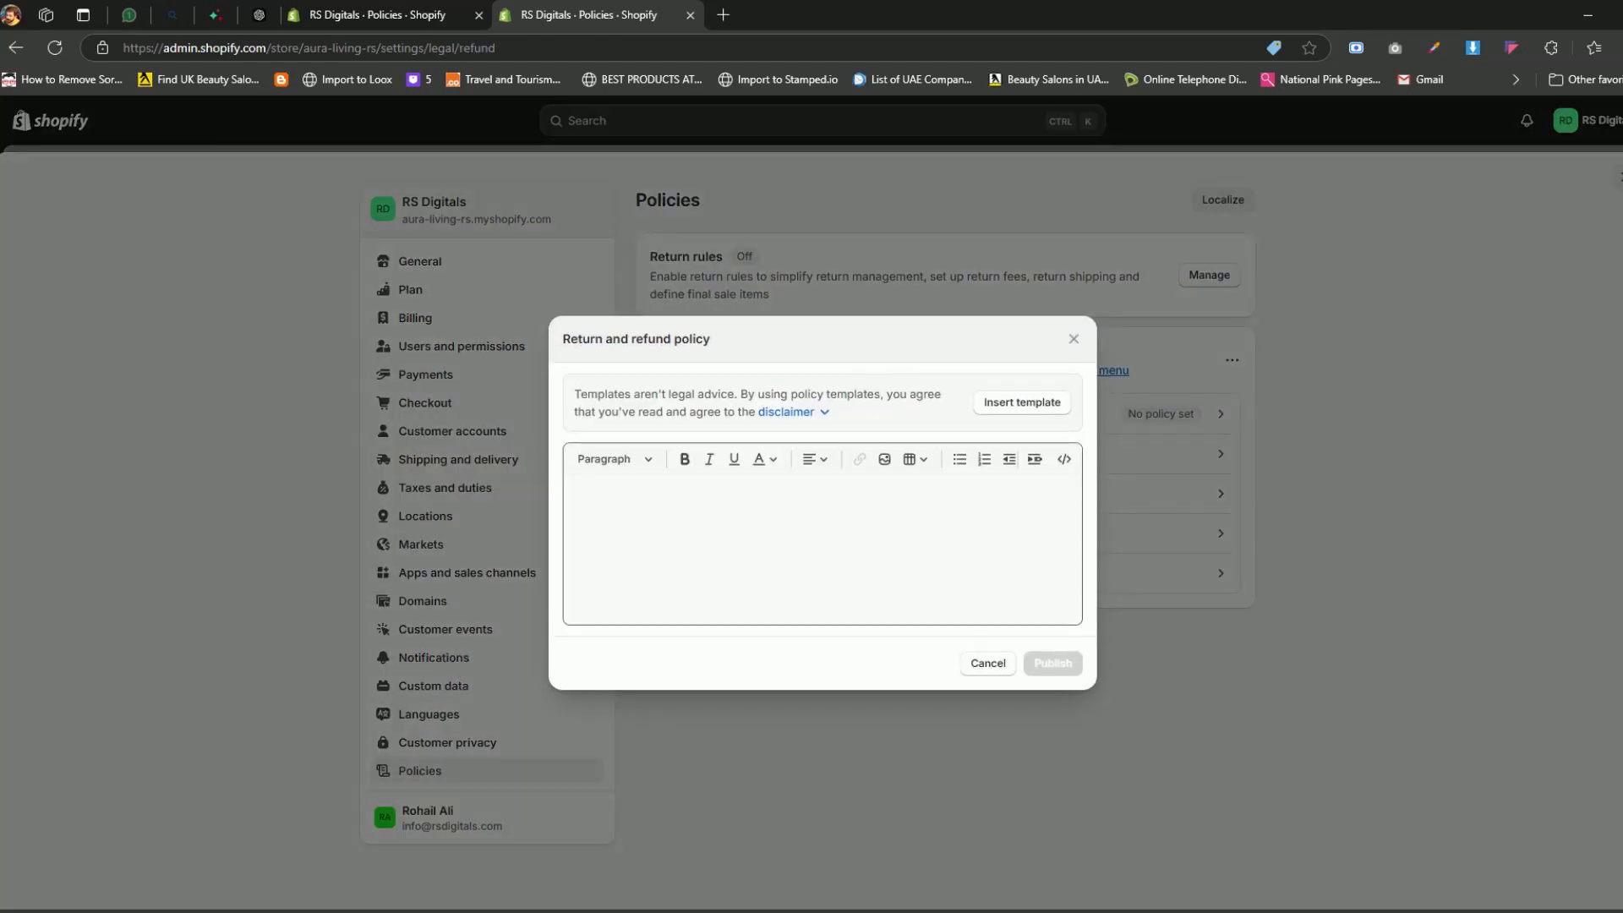
click(575, 493)
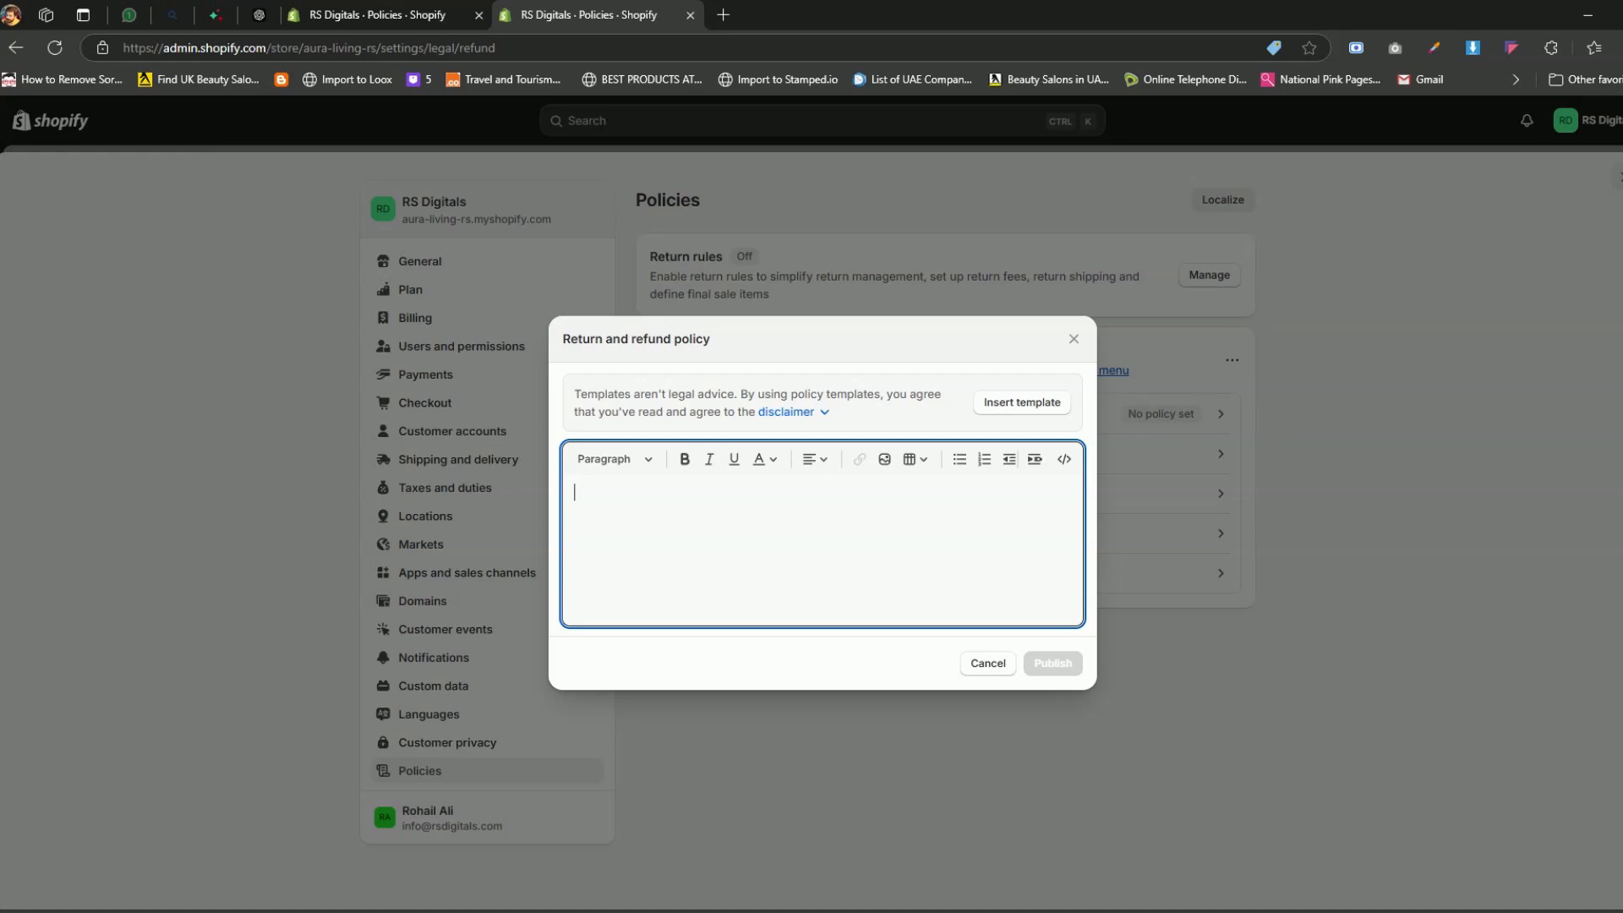
text(Lorem Ipsum is simply dummy text of the printing and typesetting industry. Lorem Ipsum has been the industry's standard dummy text ever since the 1500s, when an unknown printer took a galley of type and scrambled it to make a type specimen book. It has survived not only five centuries, but also the leap into electronic typesetting, remaining essentially unchanged. It was popularised in the 1960s with the release of Letraset sheets containing Lorem Ipsum passages, and more recently with desktop publishing software like Aldus PageMaker including versions of Lorem Ipsum.)
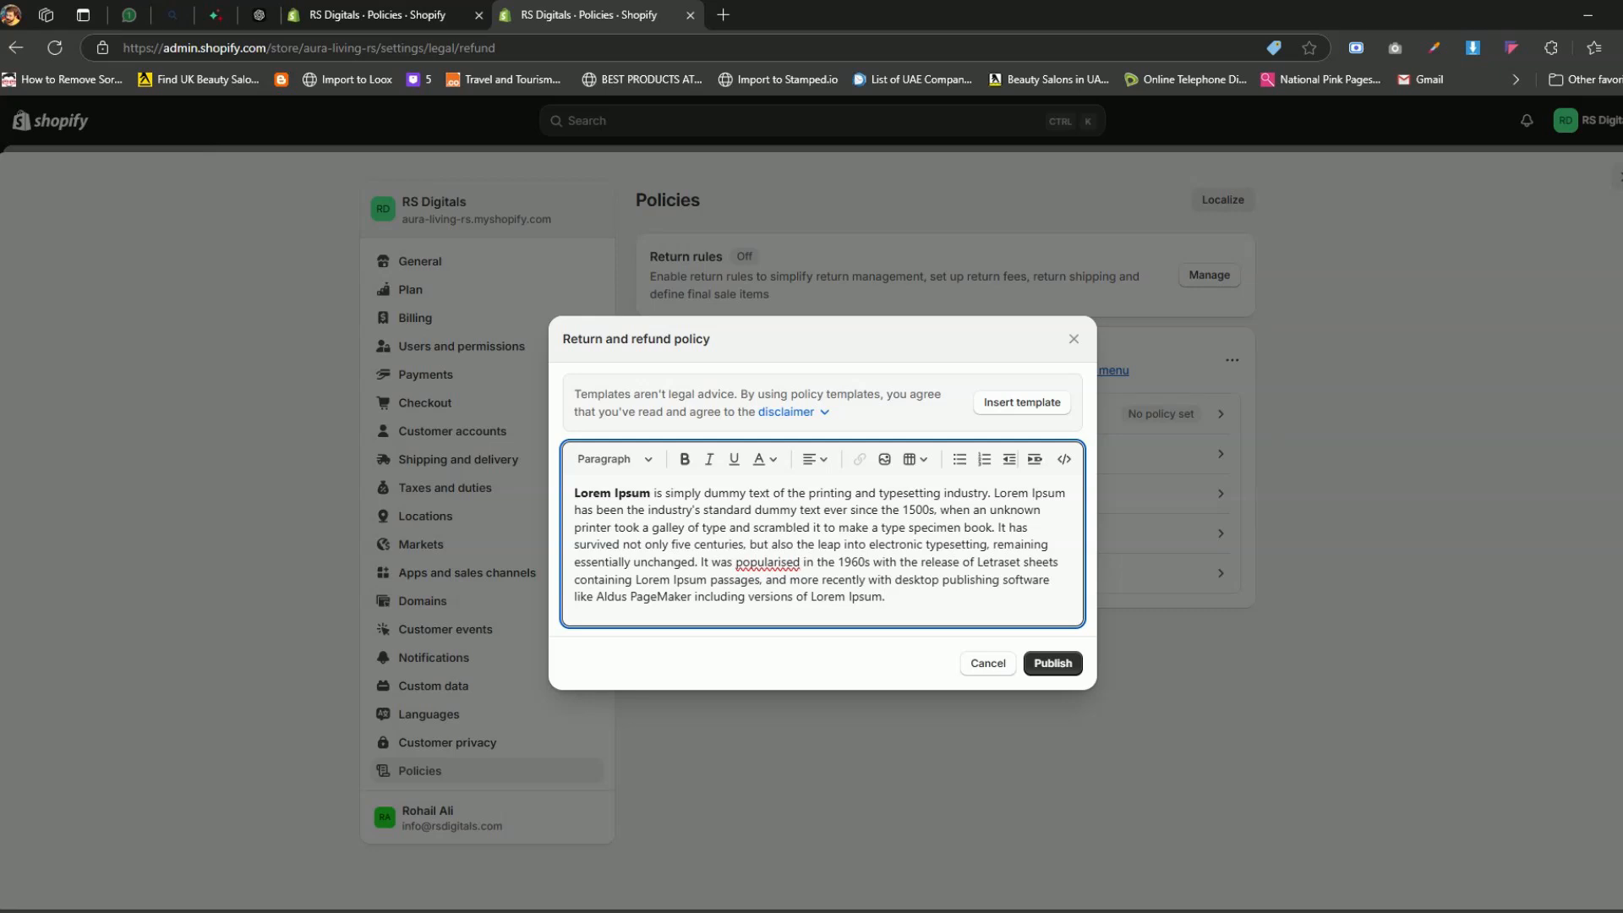
click(1053, 663)
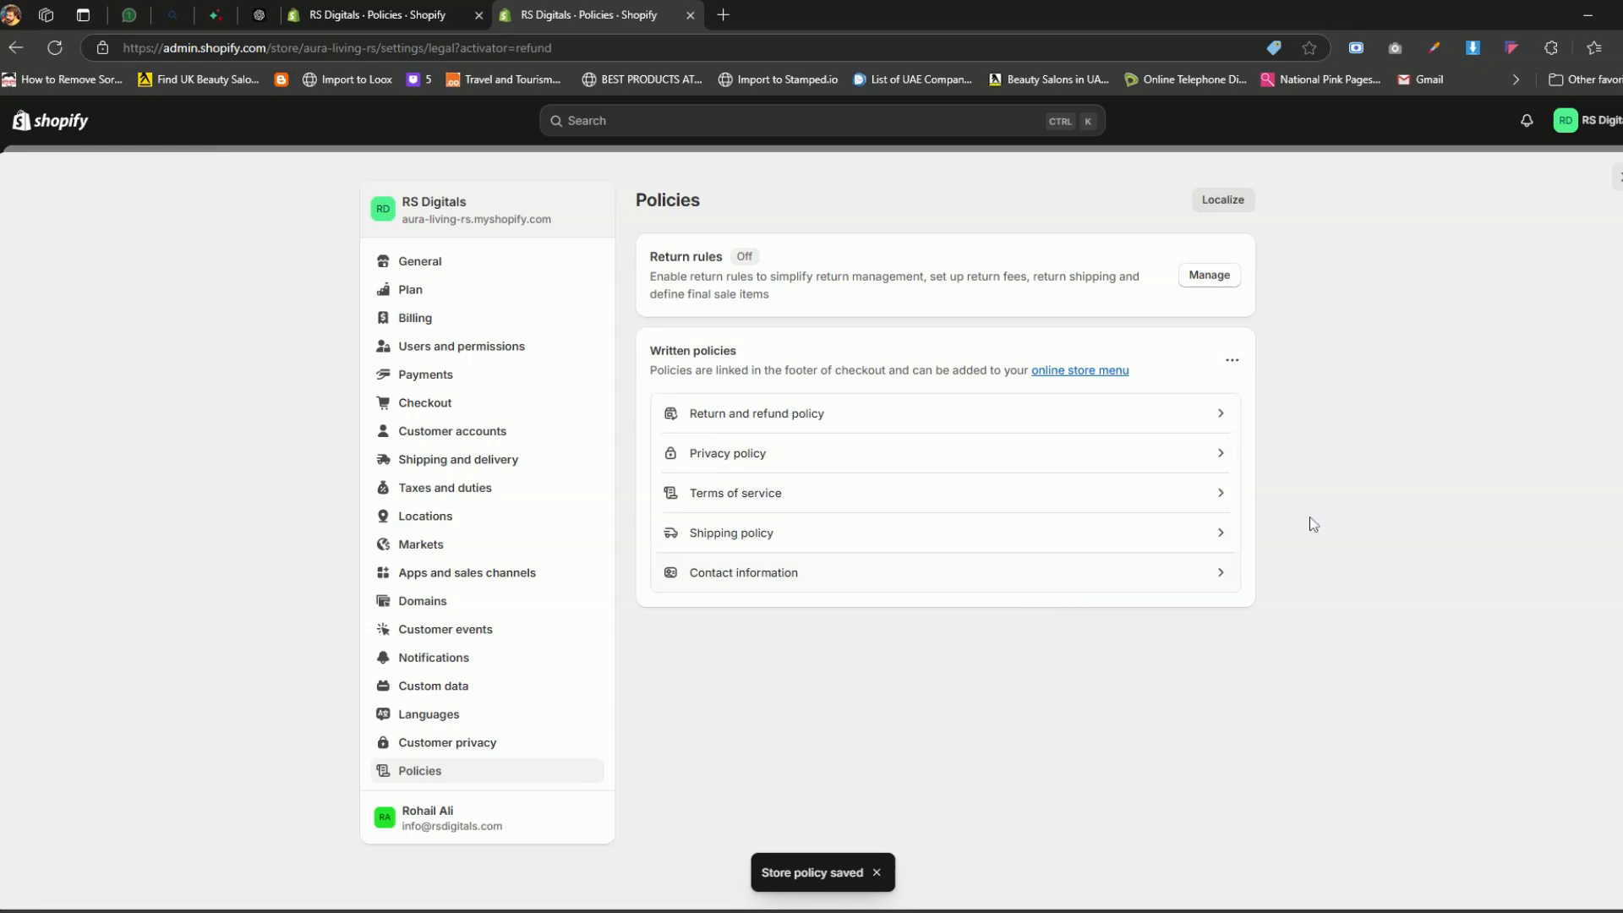
click(1597, 176)
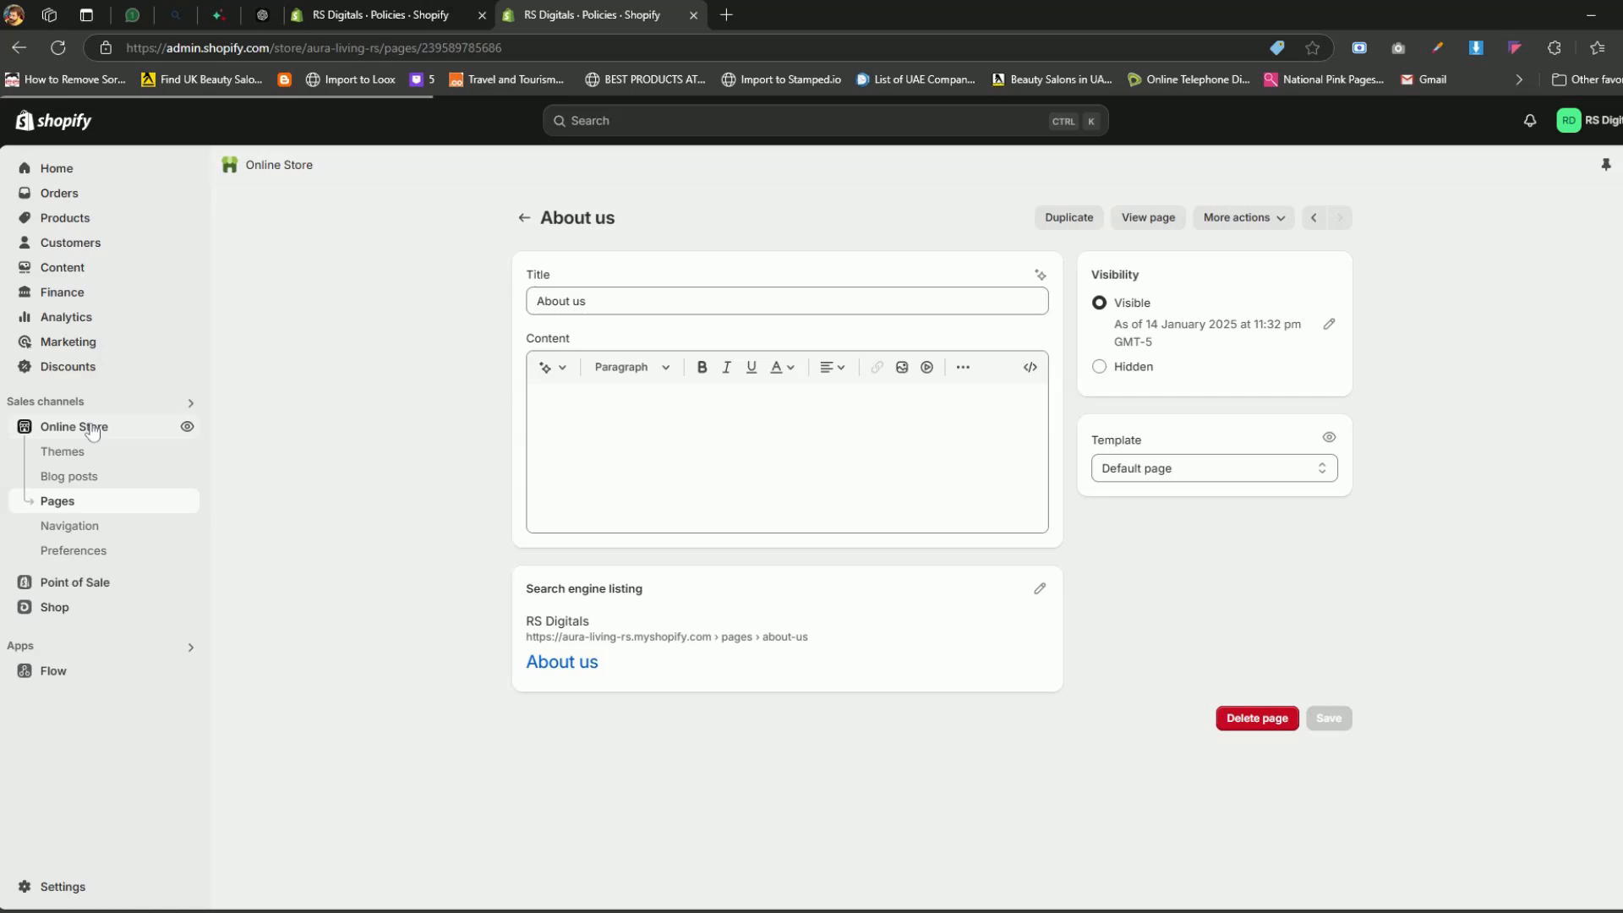
Start a new menu named Header in the store's content menus.
click(51, 170)
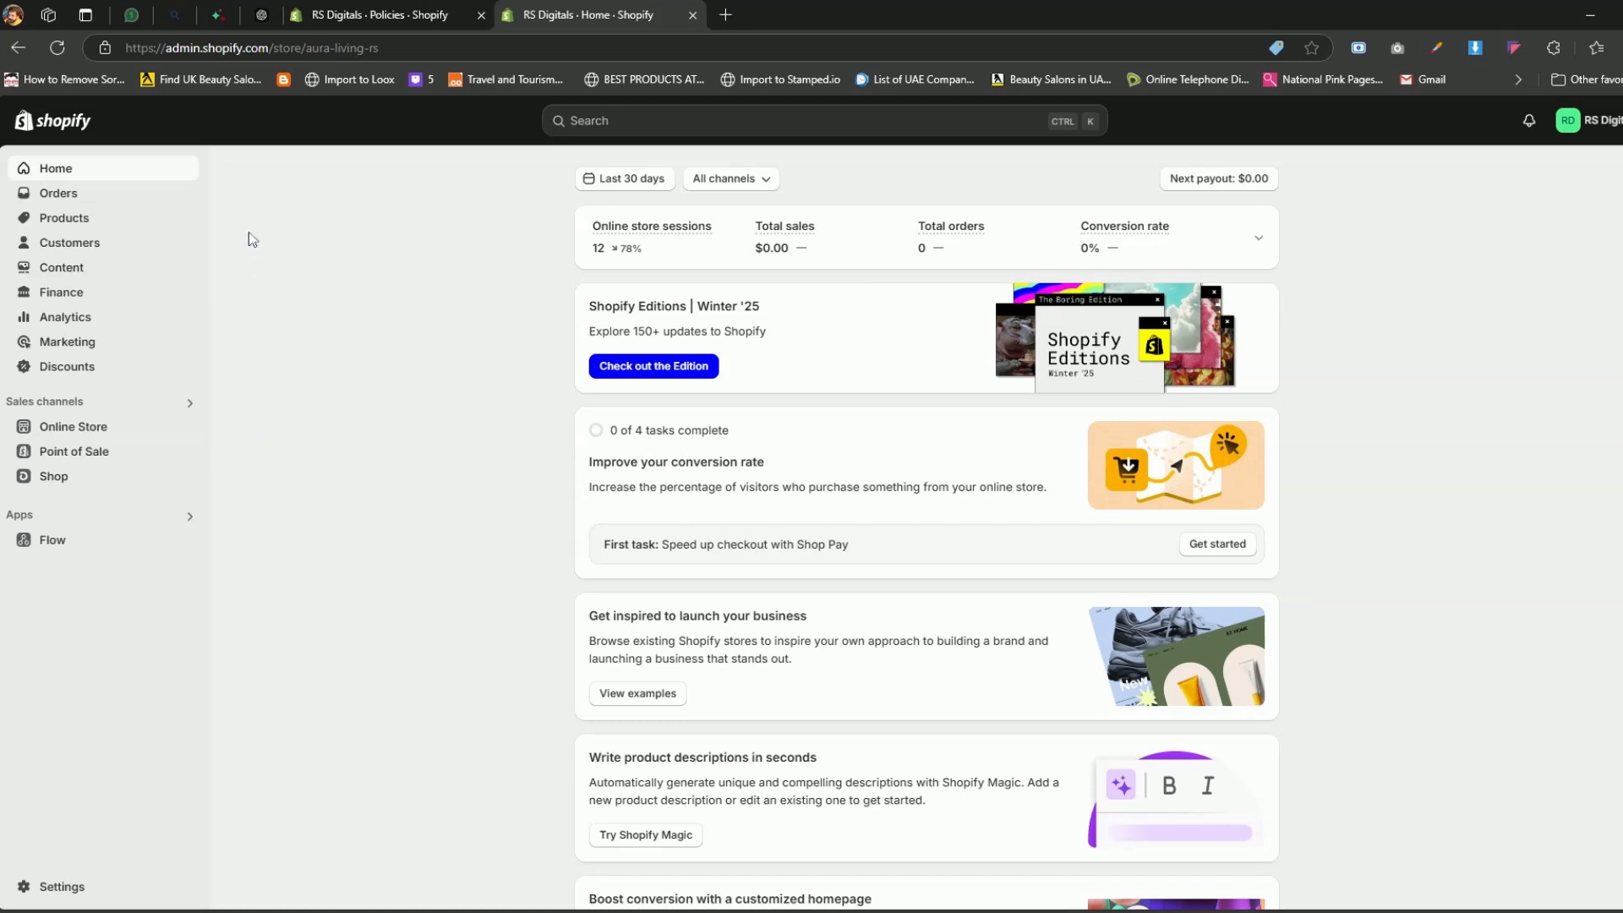
click(62, 267)
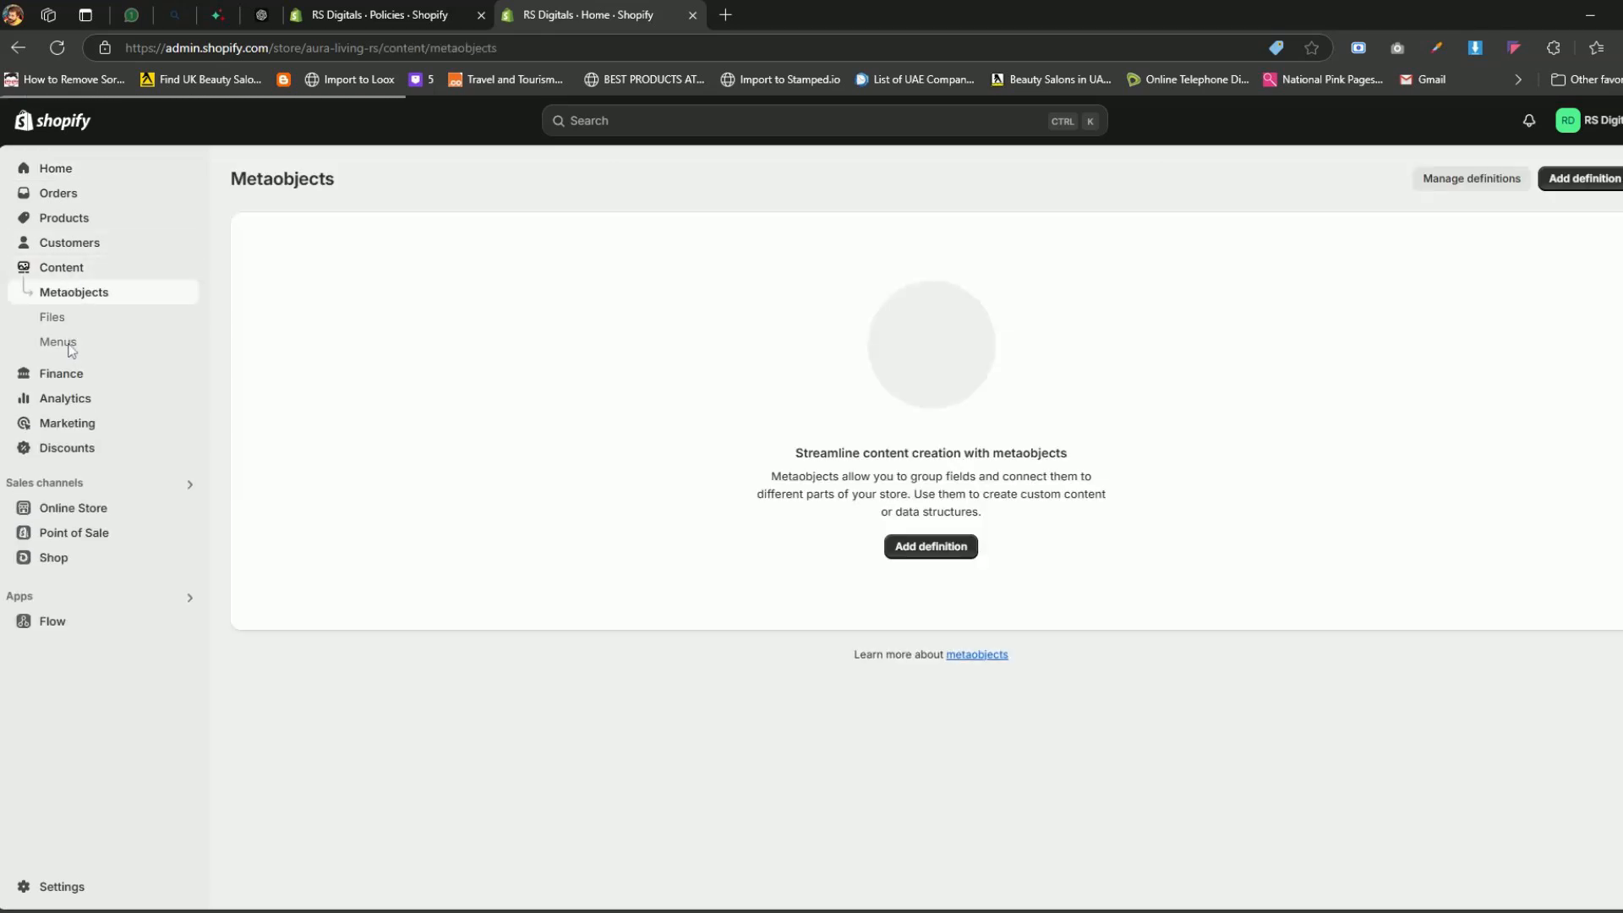
click(71, 350)
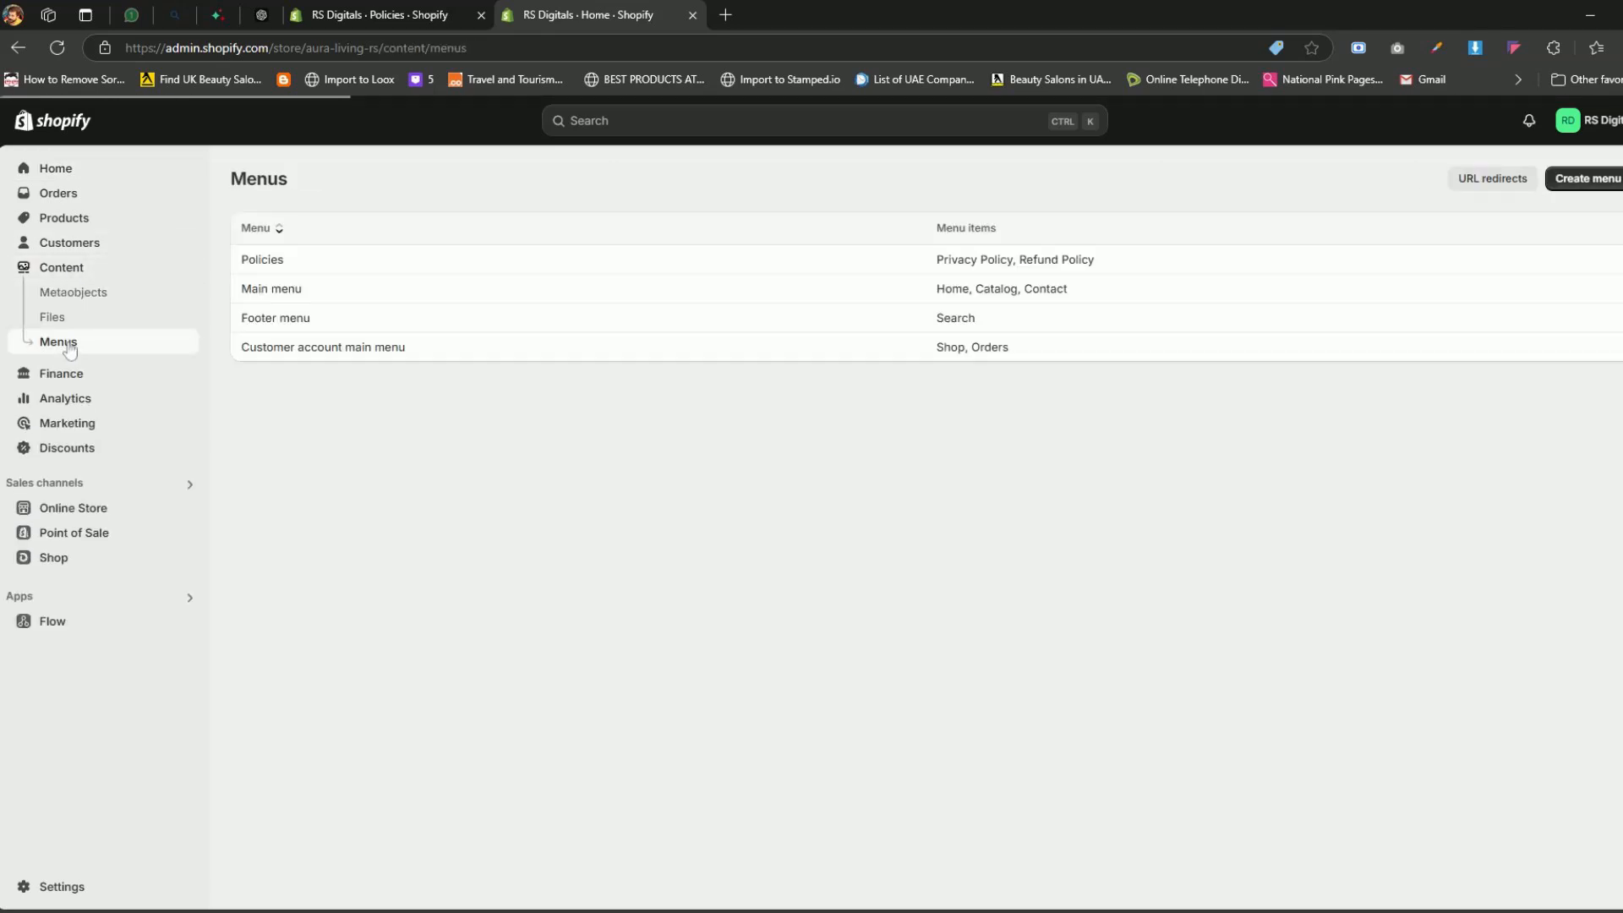
click(1587, 180)
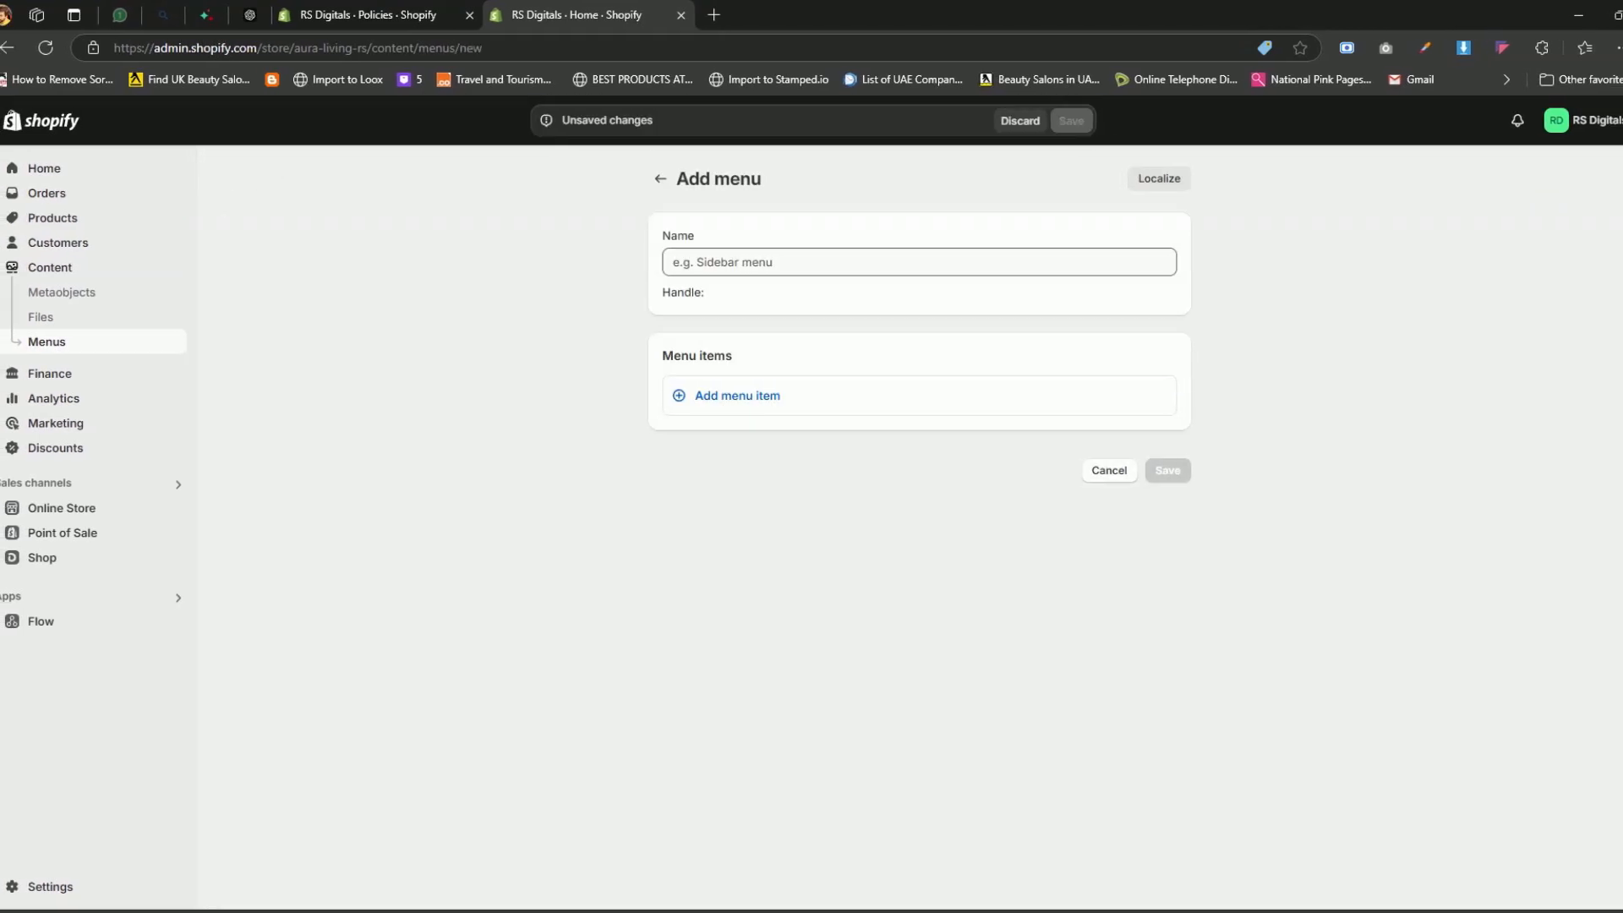
click(921, 264)
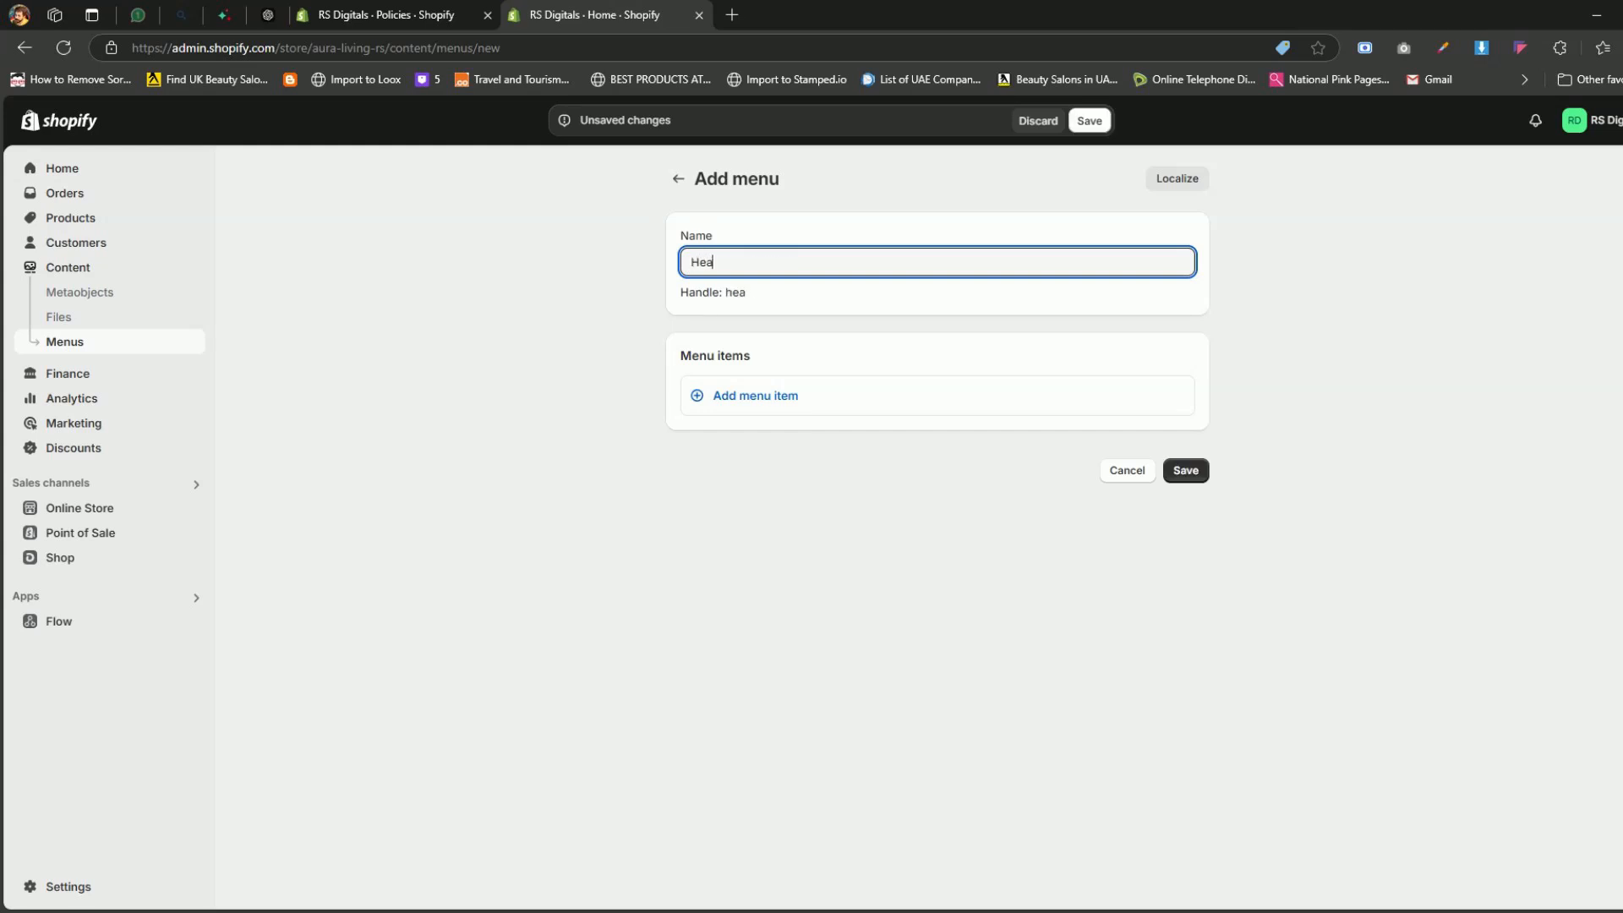
text(der)
Add a first item to the Header menu linked to the Lamps collection, keeping Lamps as its label.
click(804, 399)
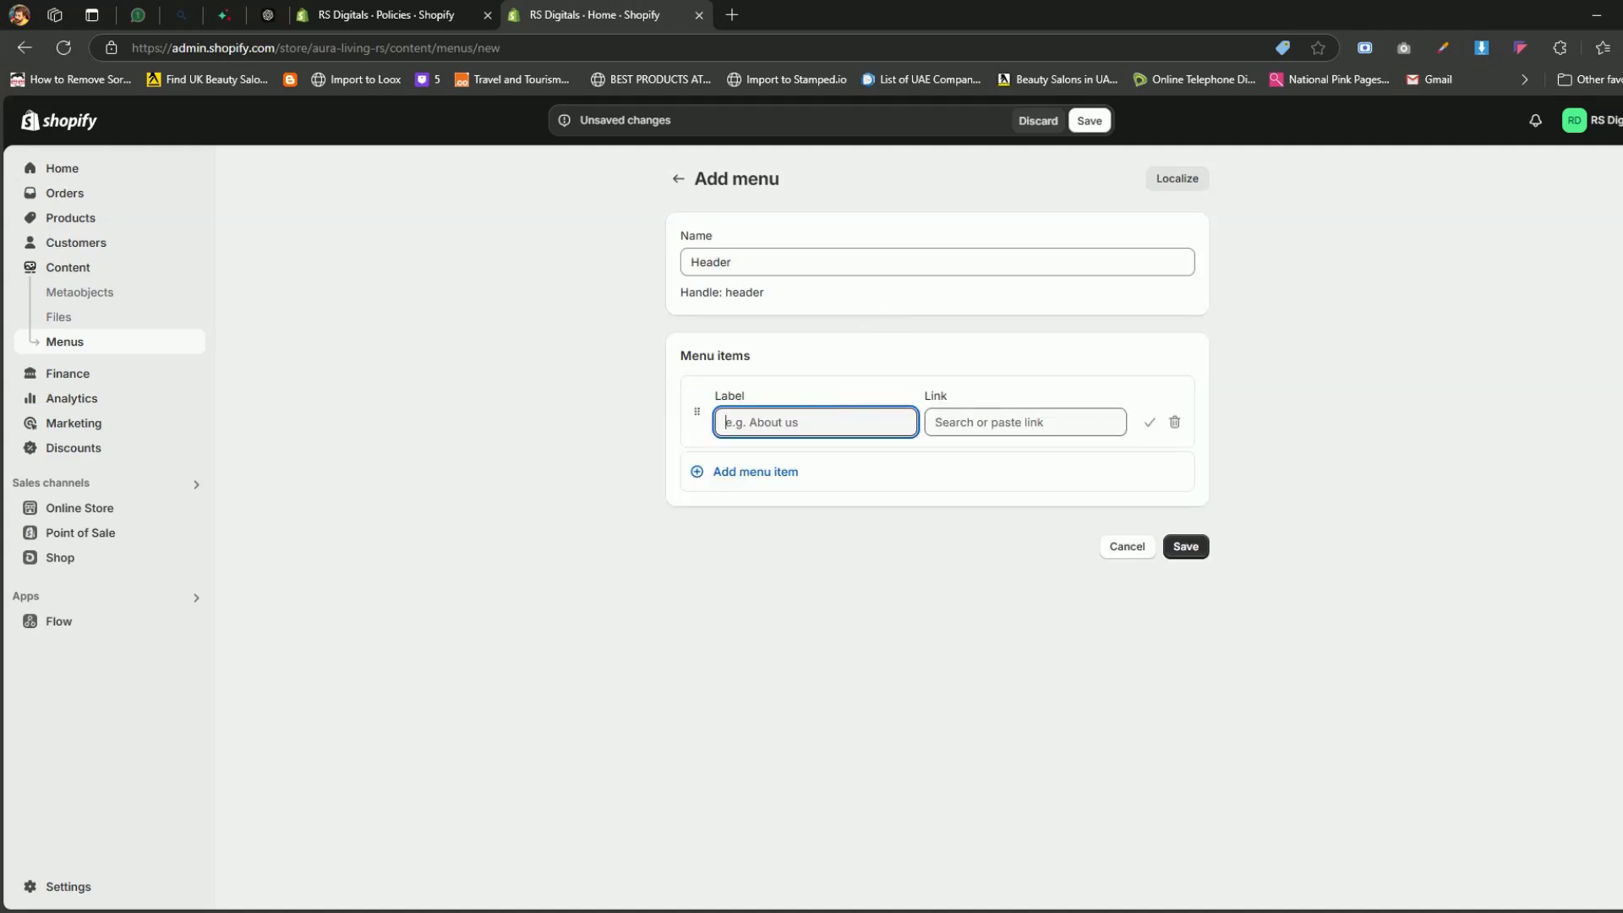
click(1026, 422)
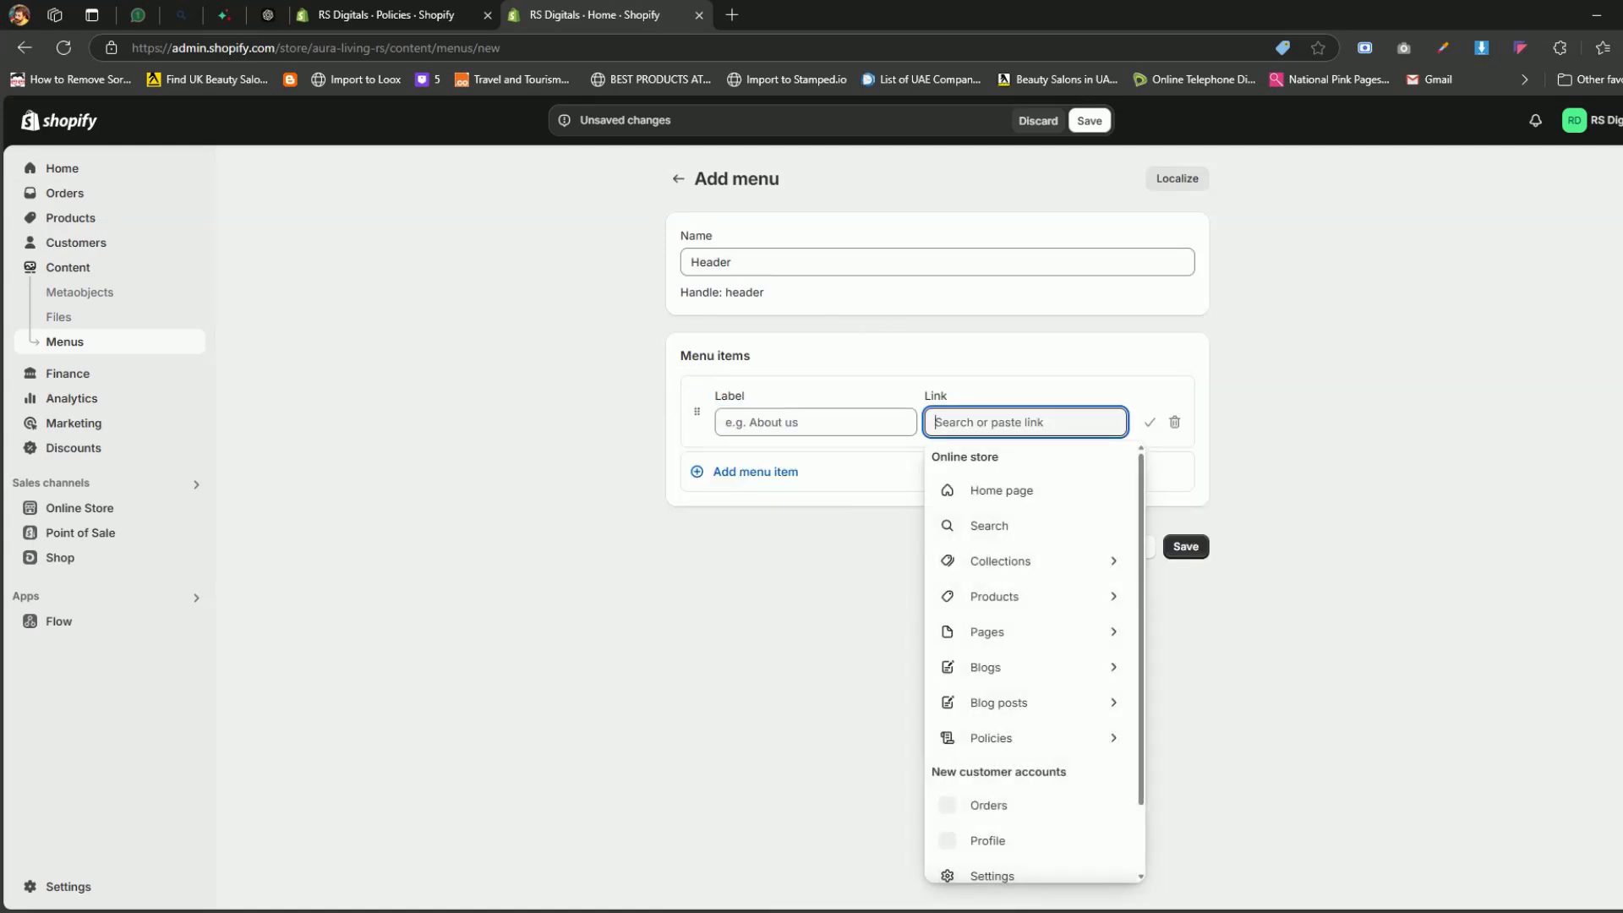
click(1049, 573)
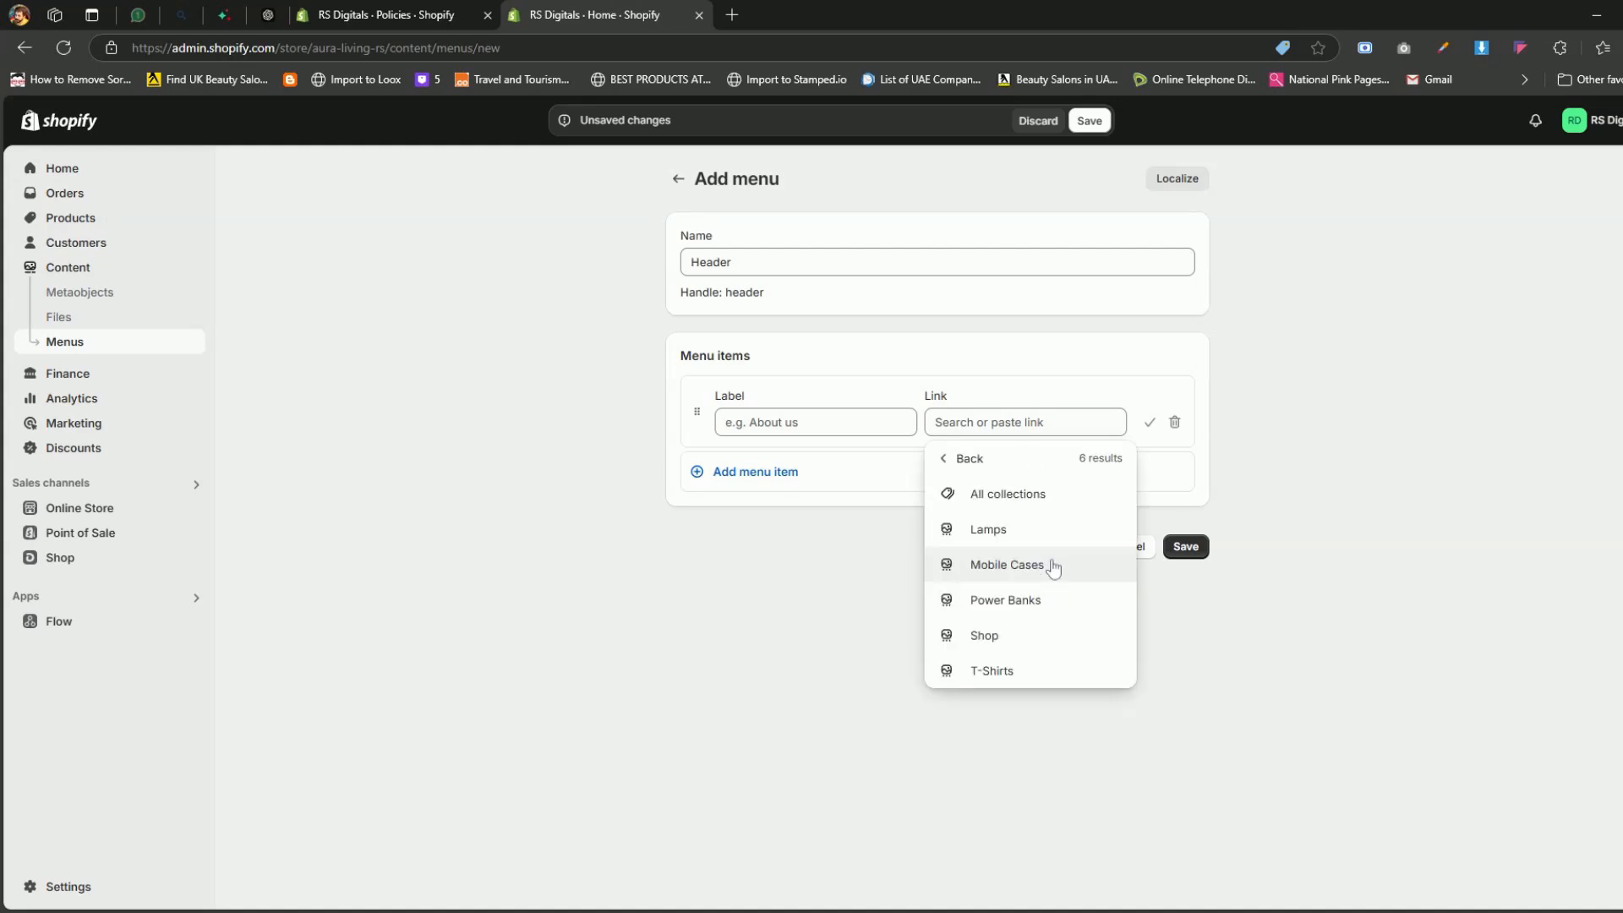
click(1039, 532)
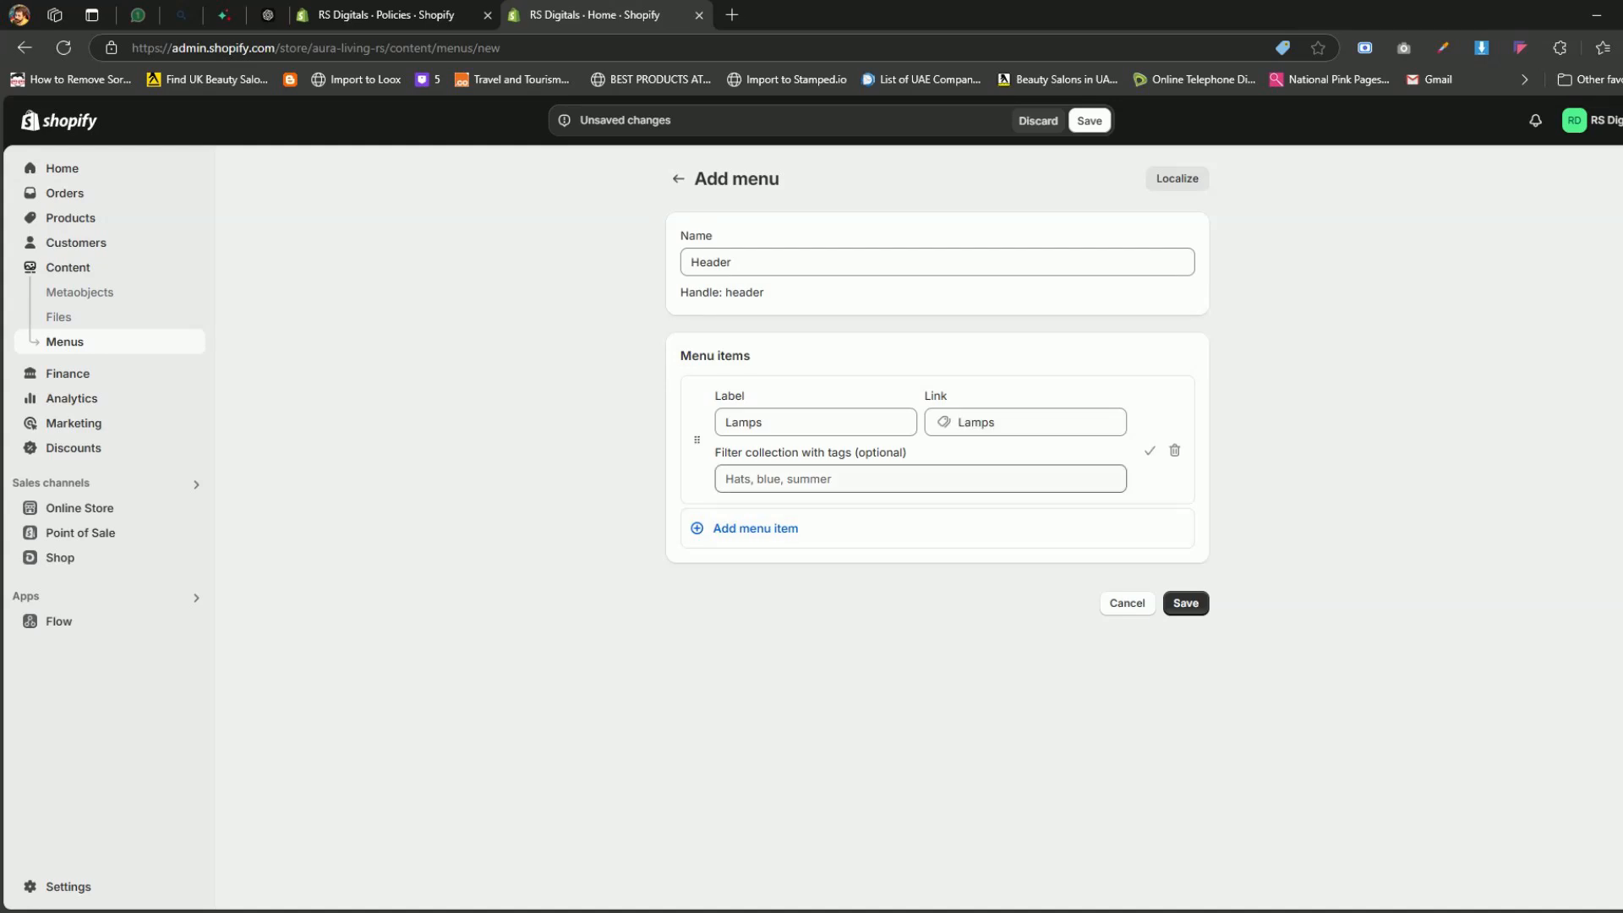
drag(766, 423, 707, 426)
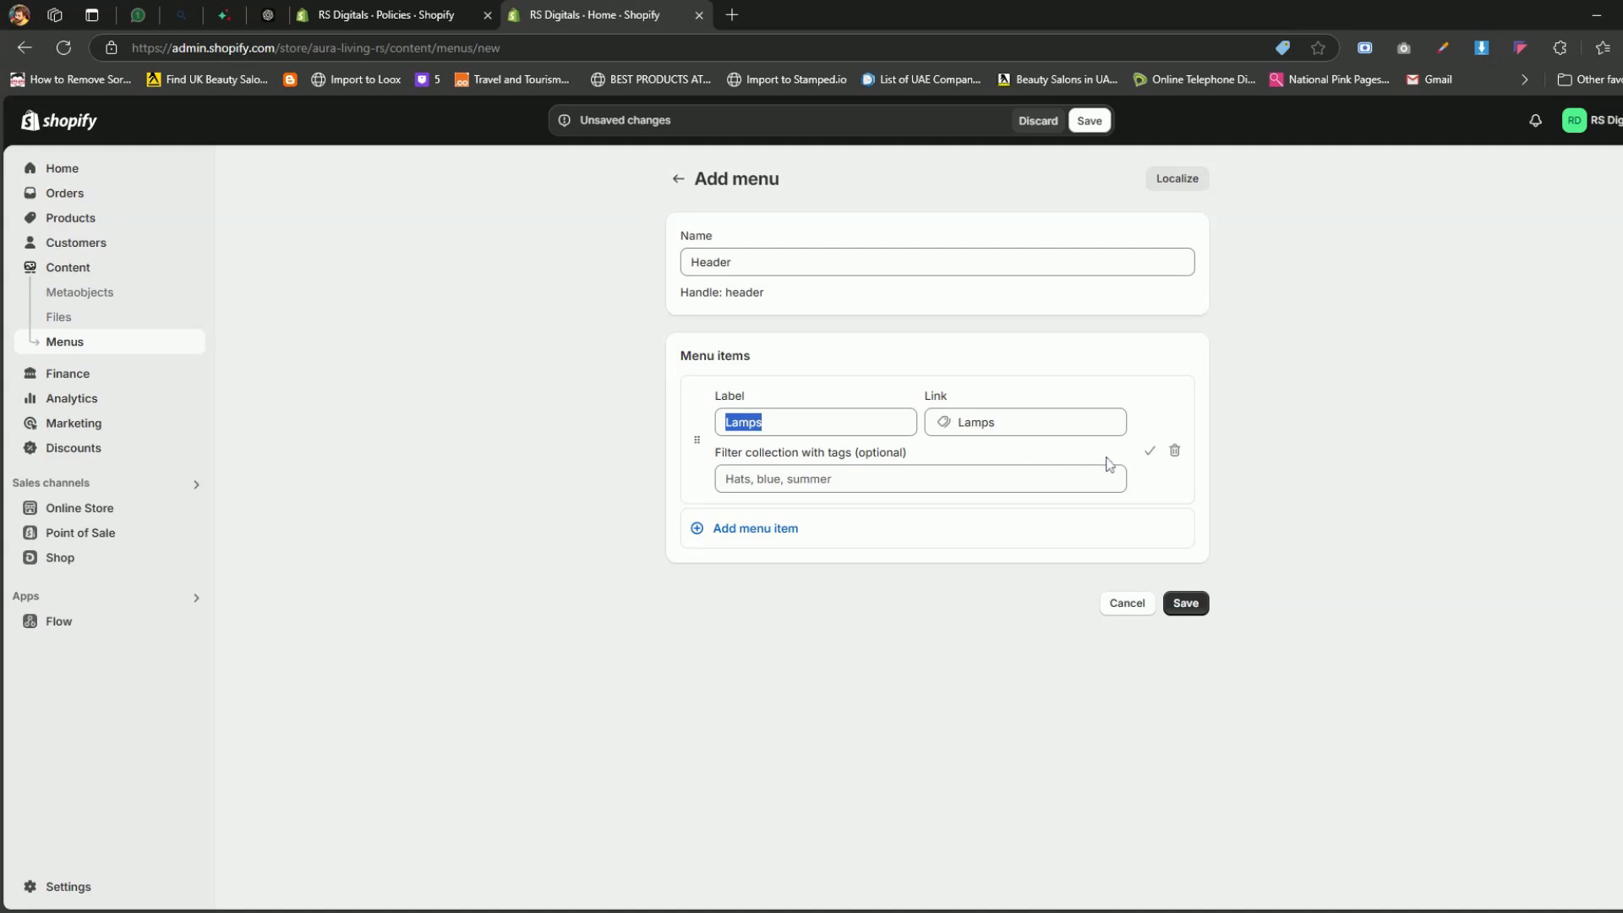
click(1149, 453)
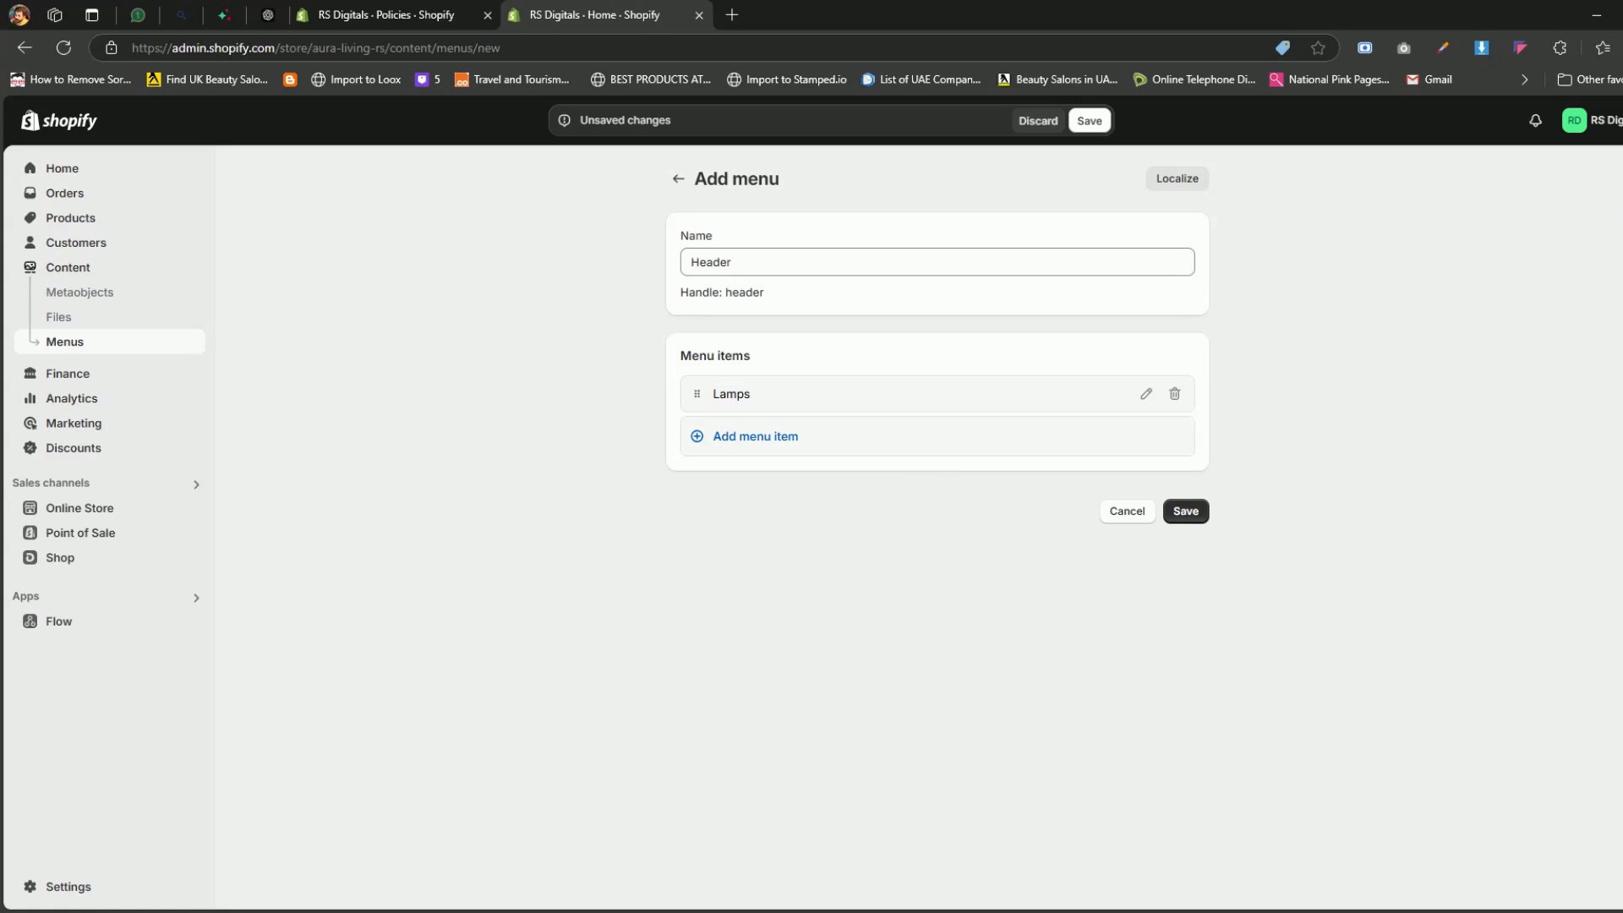
Add a second Header menu item linked to the Mobile Cases collection.
click(756, 436)
click(1026, 463)
click(1049, 605)
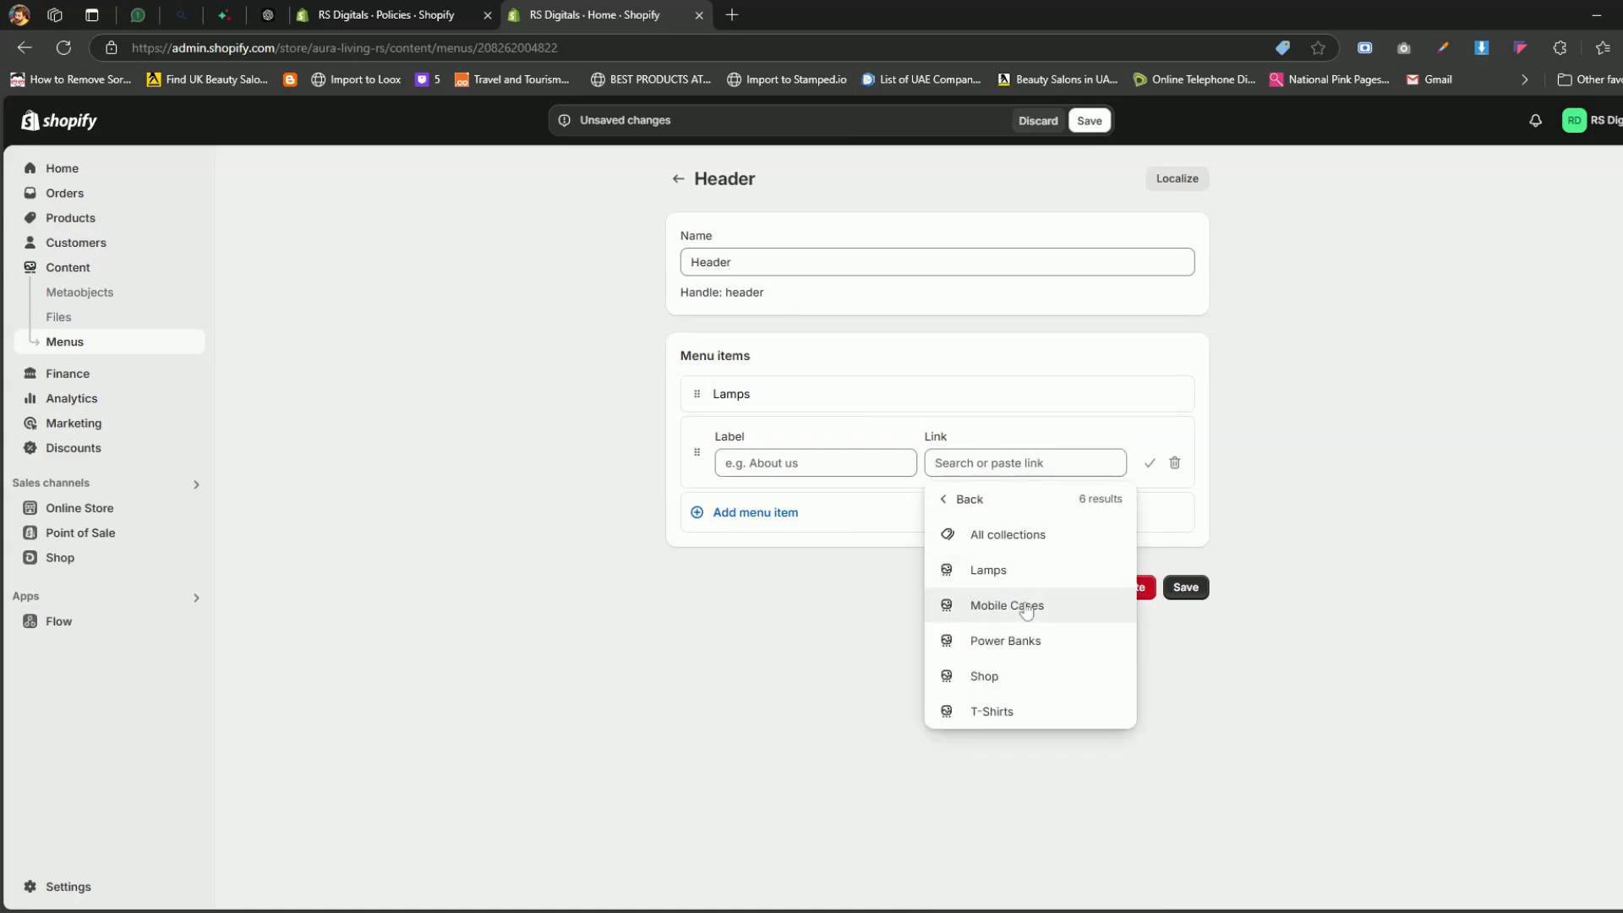
click(1026, 605)
click(1150, 488)
Add a third Header menu item linked to the Power Banks collection.
click(877, 486)
click(1025, 501)
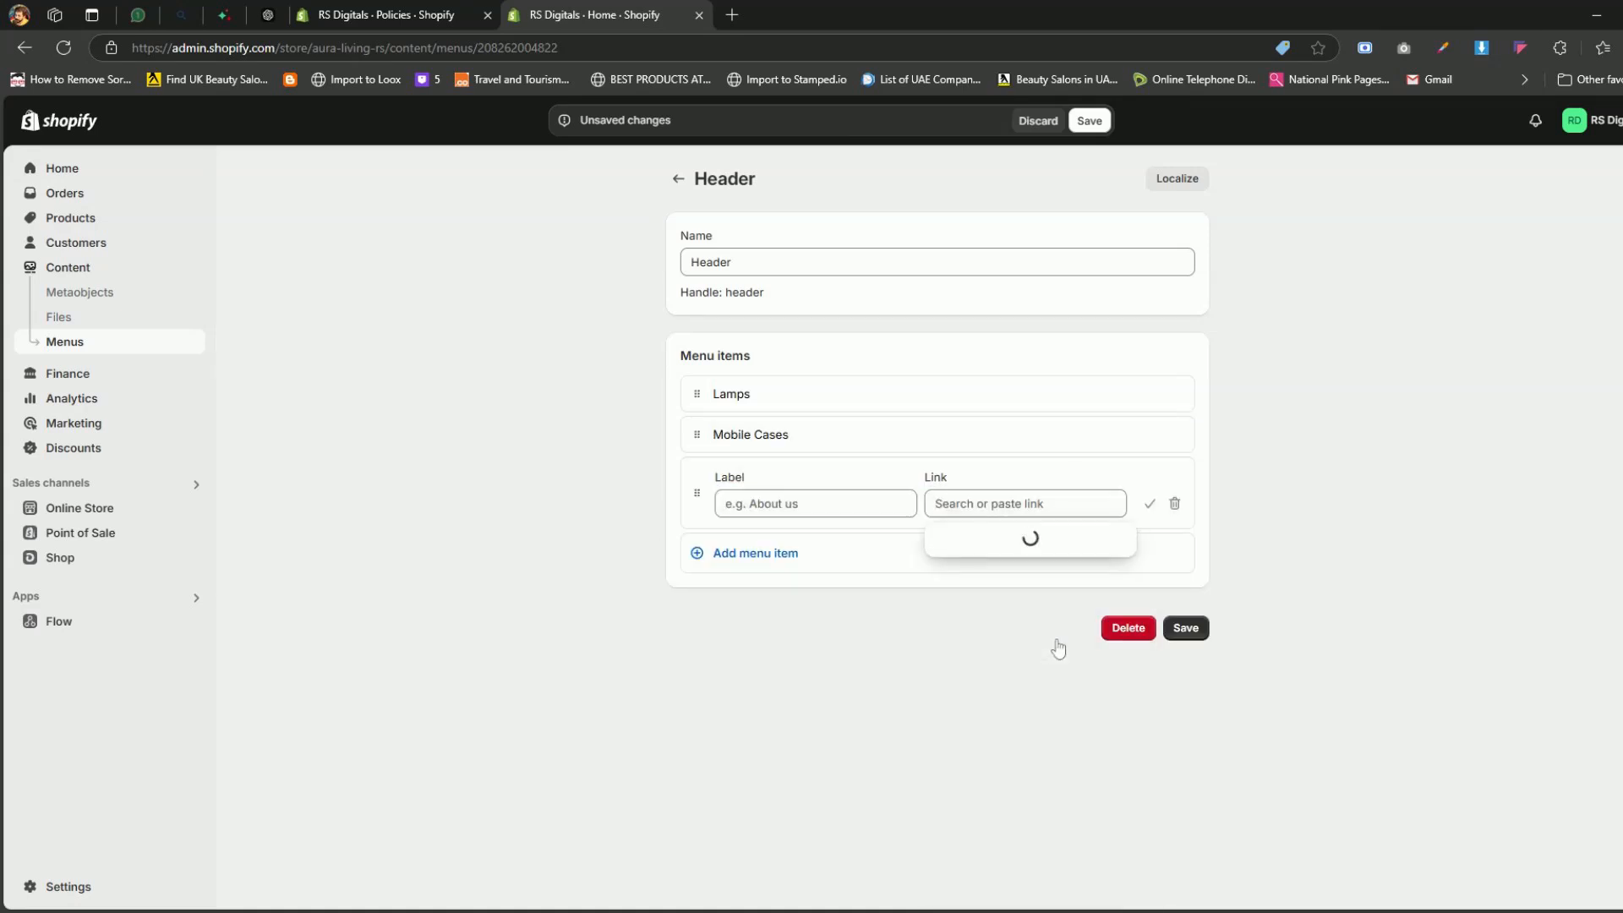
click(1025, 677)
click(1150, 532)
Add a fourth Header menu item linked to the T-Shirts collection and save the menu.
click(966, 520)
click(966, 544)
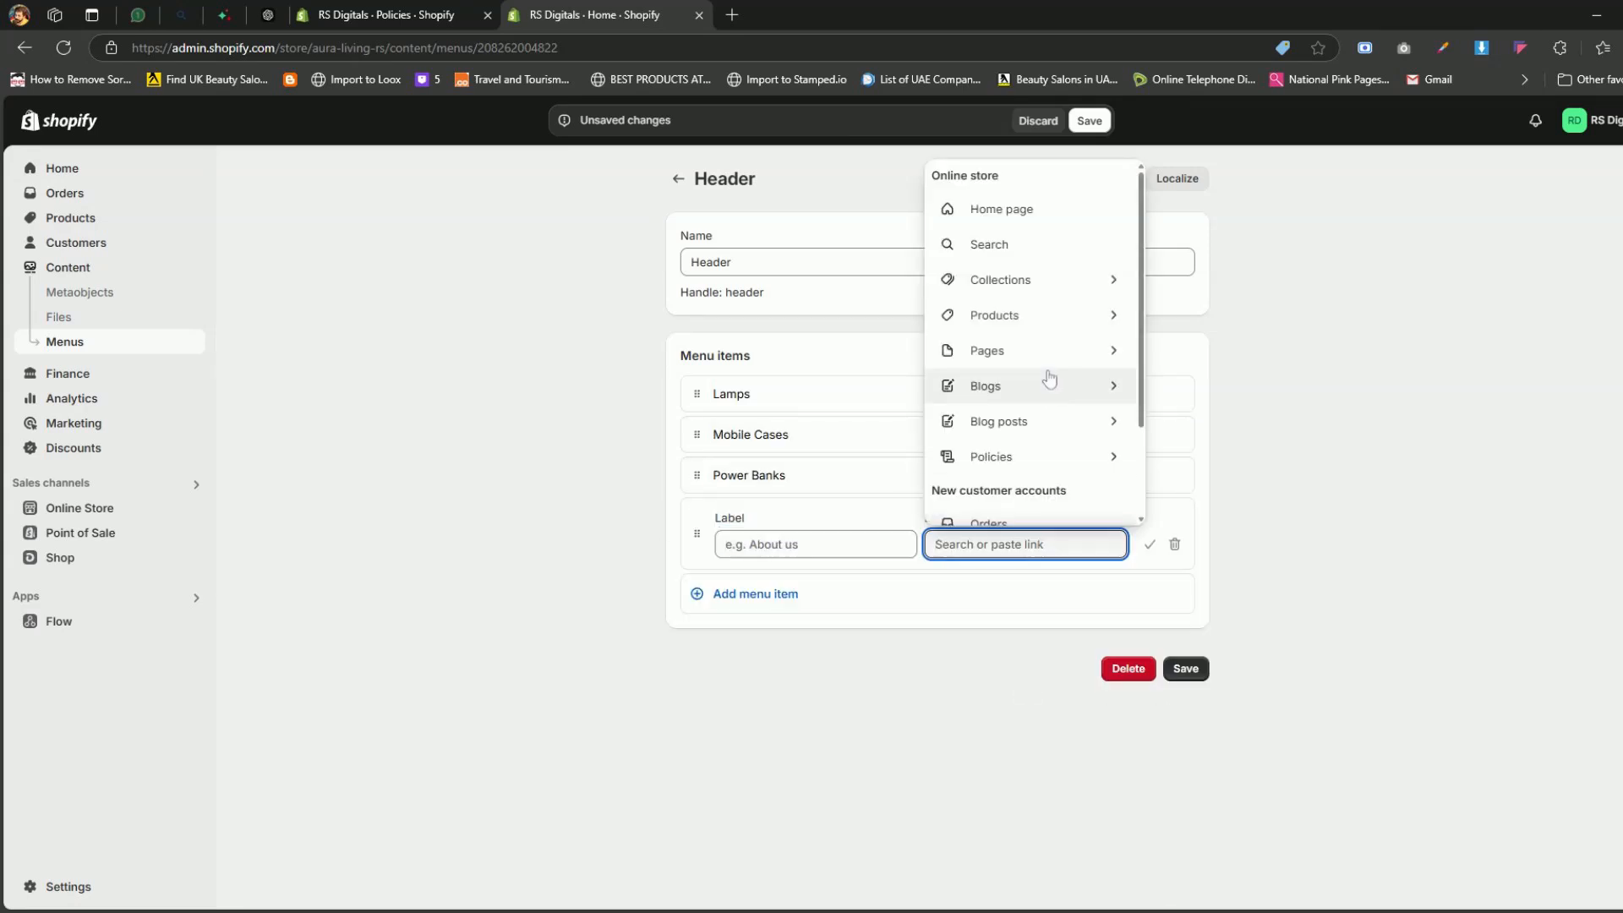
click(1048, 280)
click(1005, 788)
click(1150, 573)
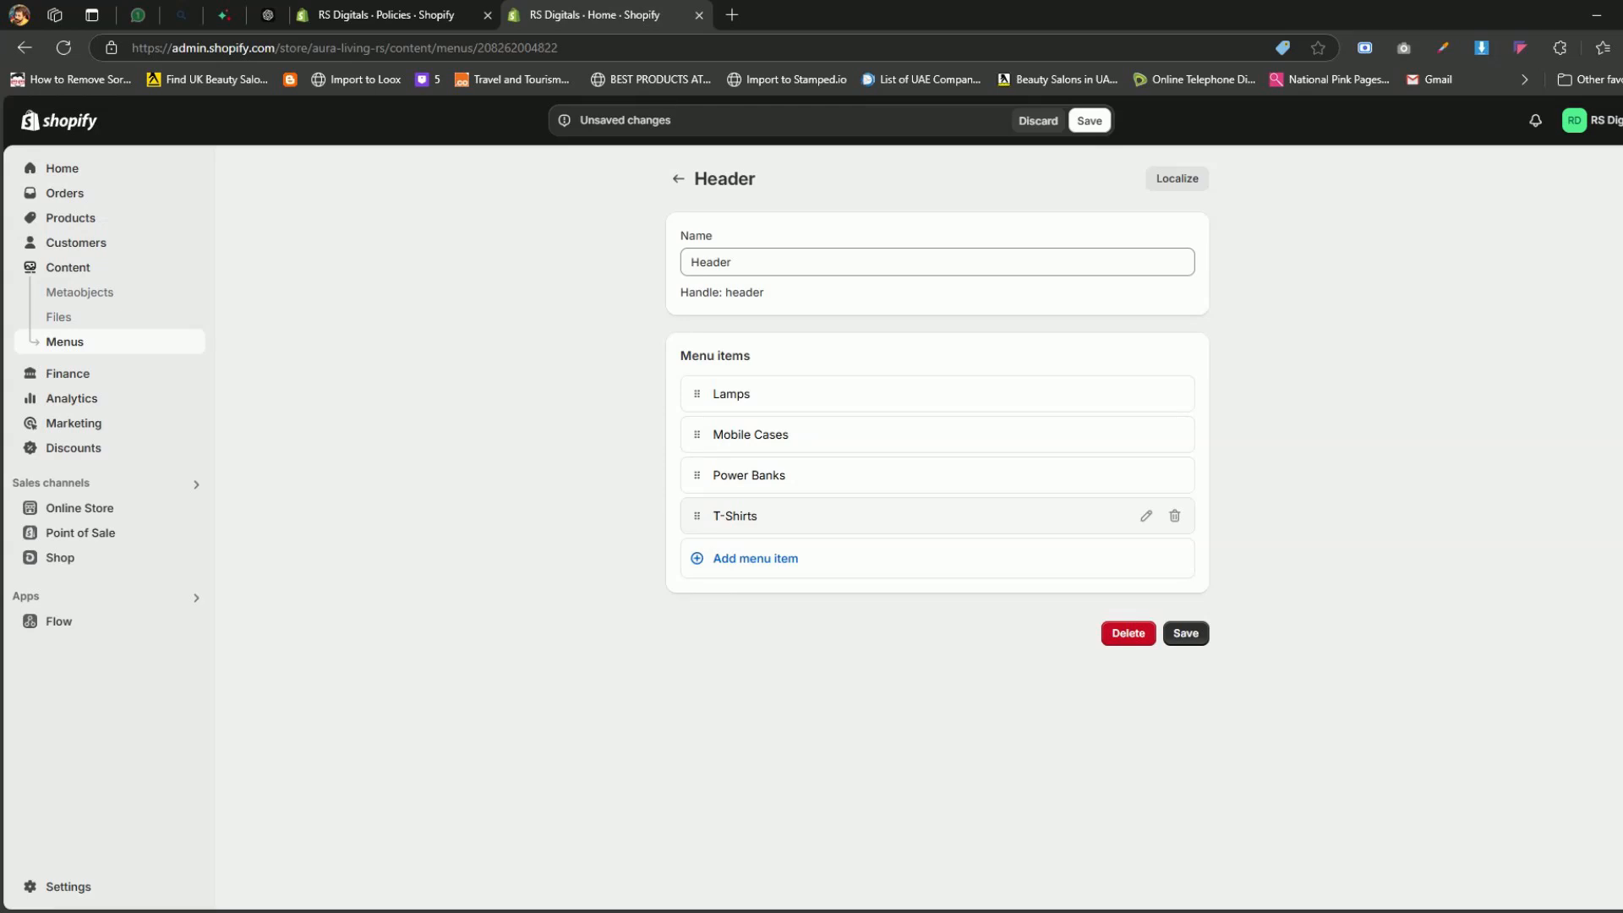
click(1201, 643)
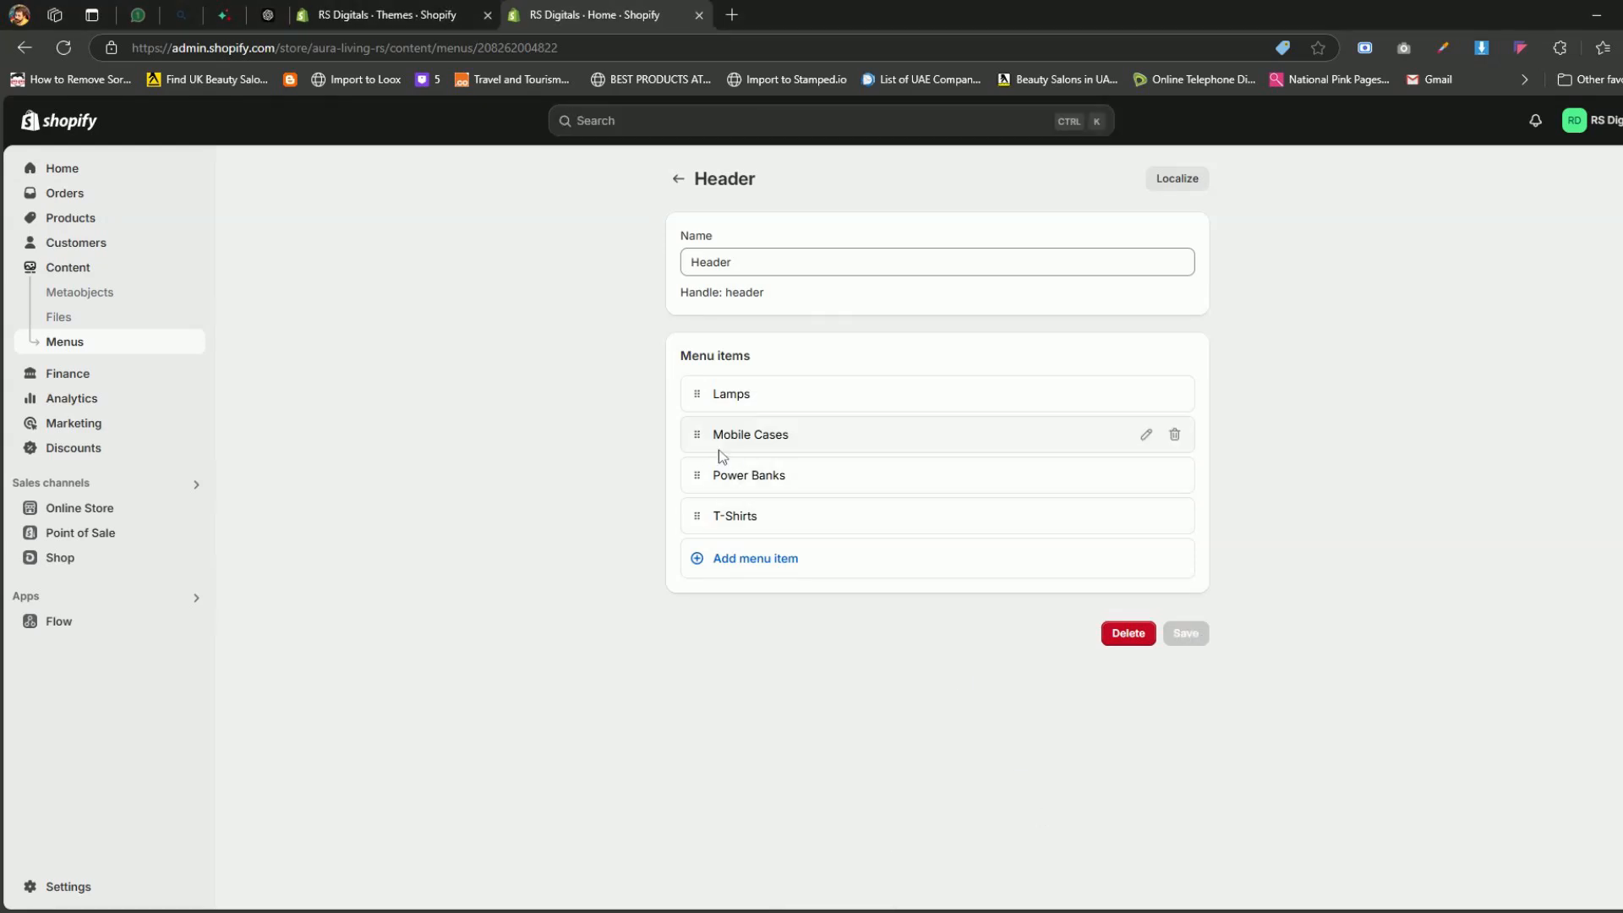
Return to the list of menus and start another new menu named Company.
click(83, 348)
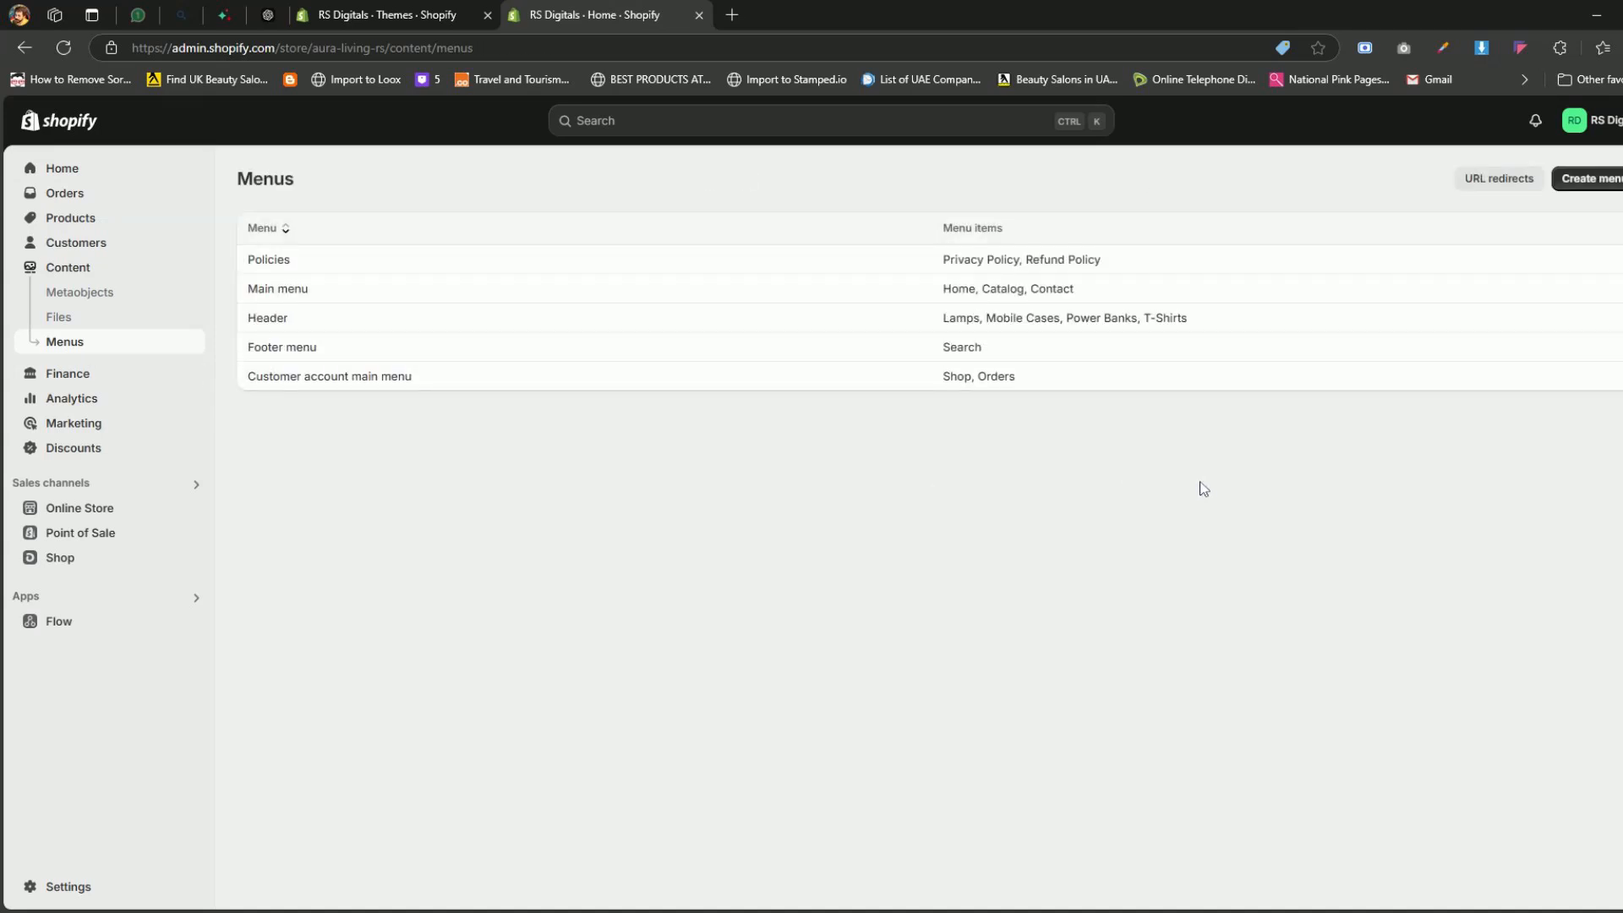
click(1590, 178)
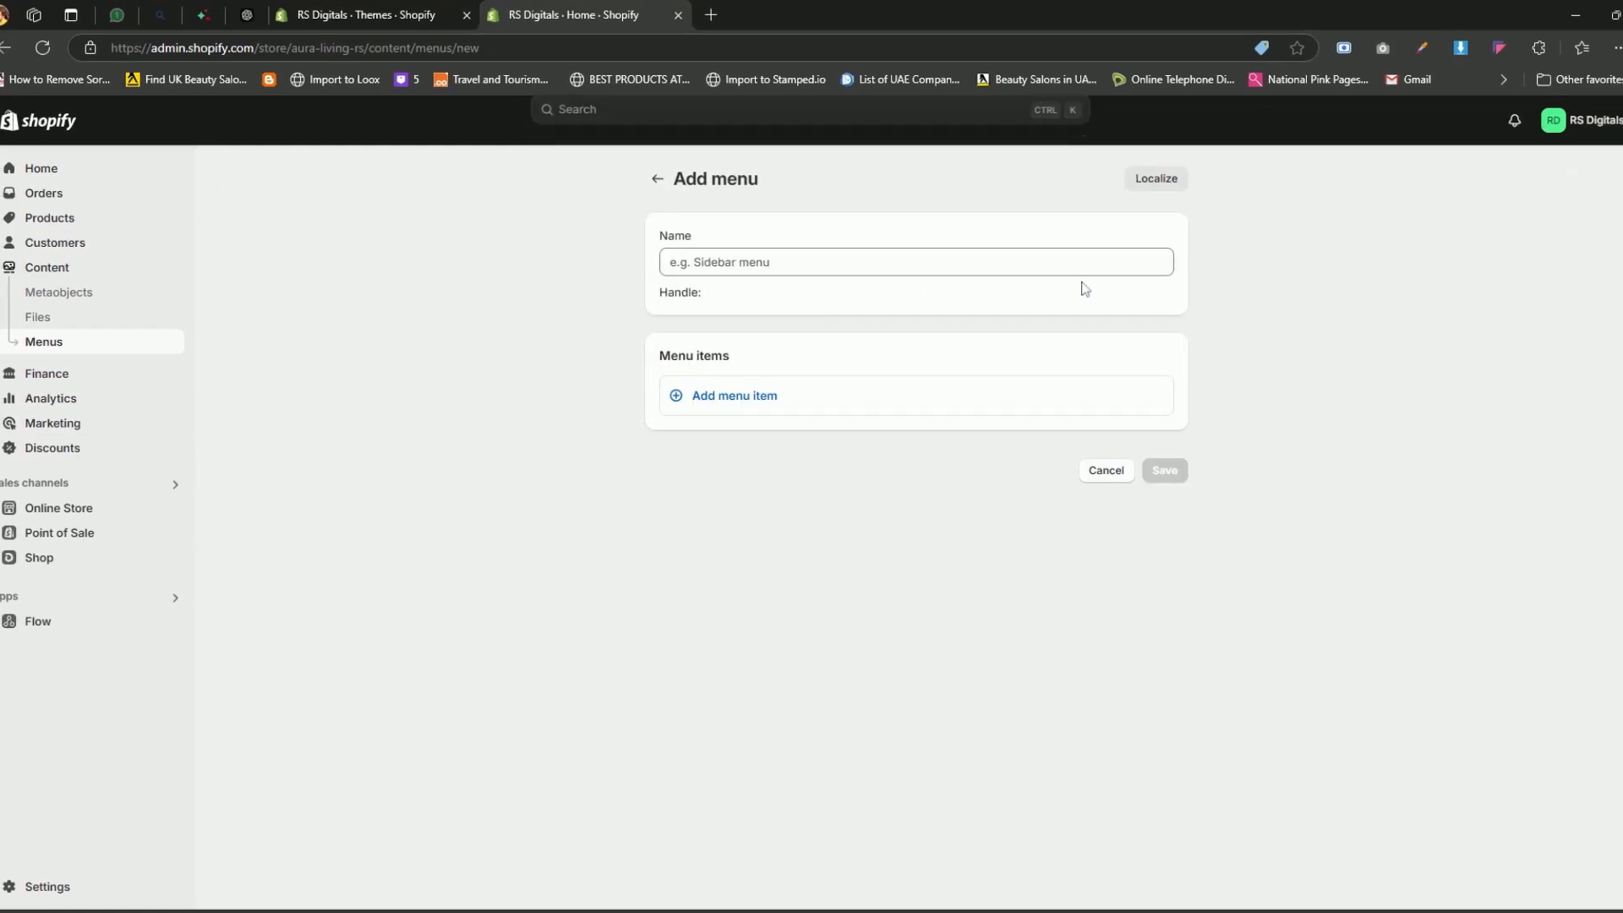
text(Co)
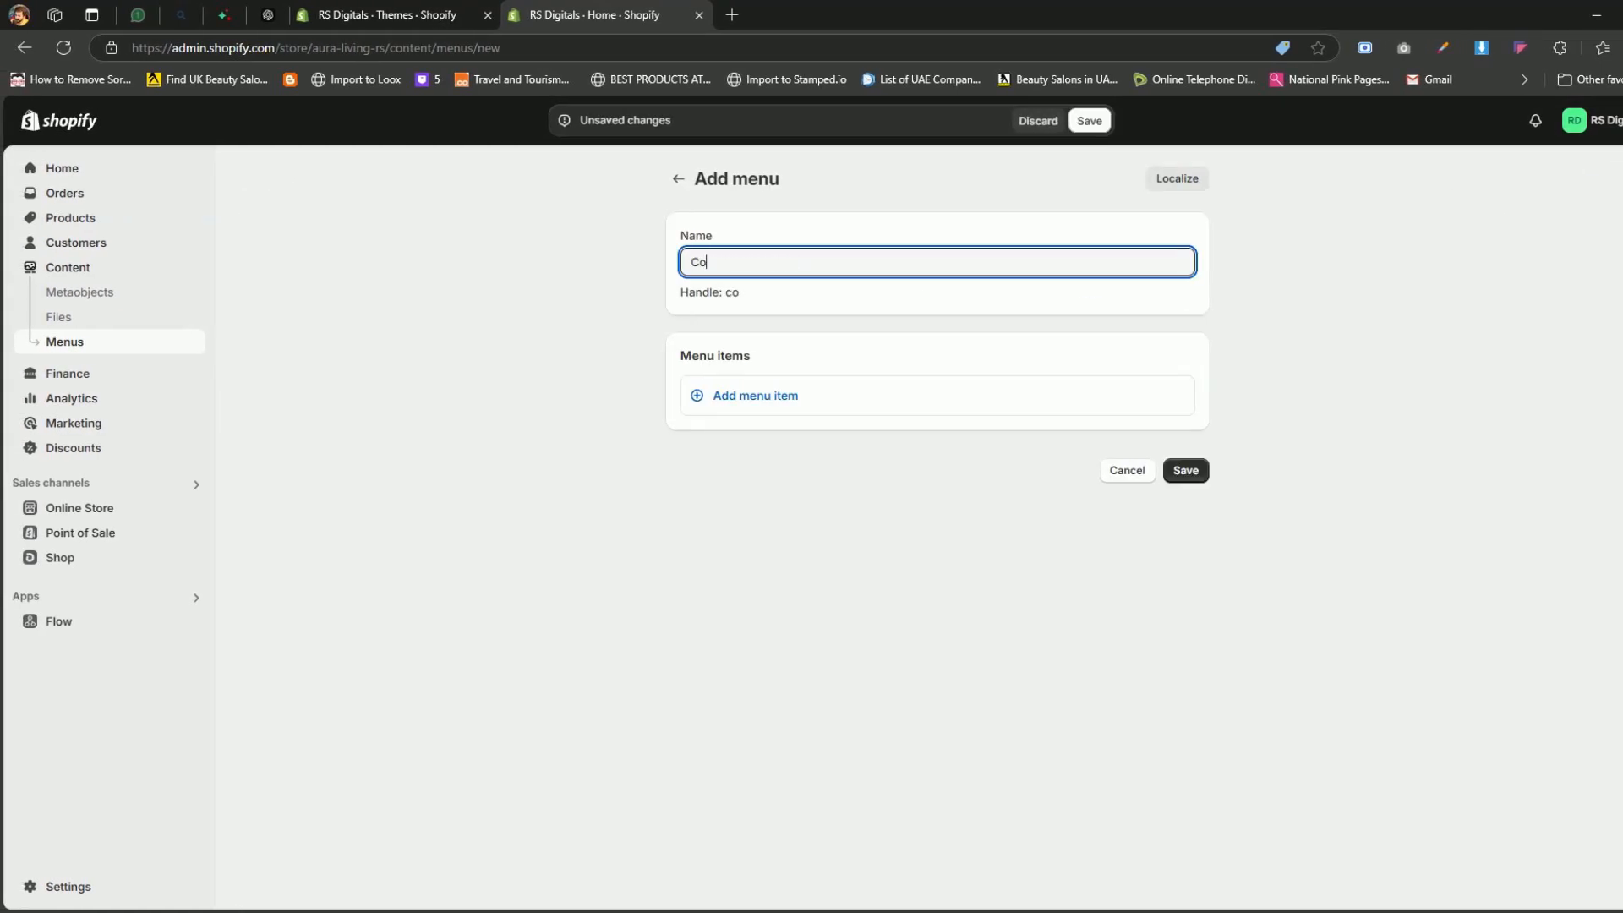
text(mpany)
Add a first item to the Company menu linked to the About us page.
click(823, 397)
click(1025, 422)
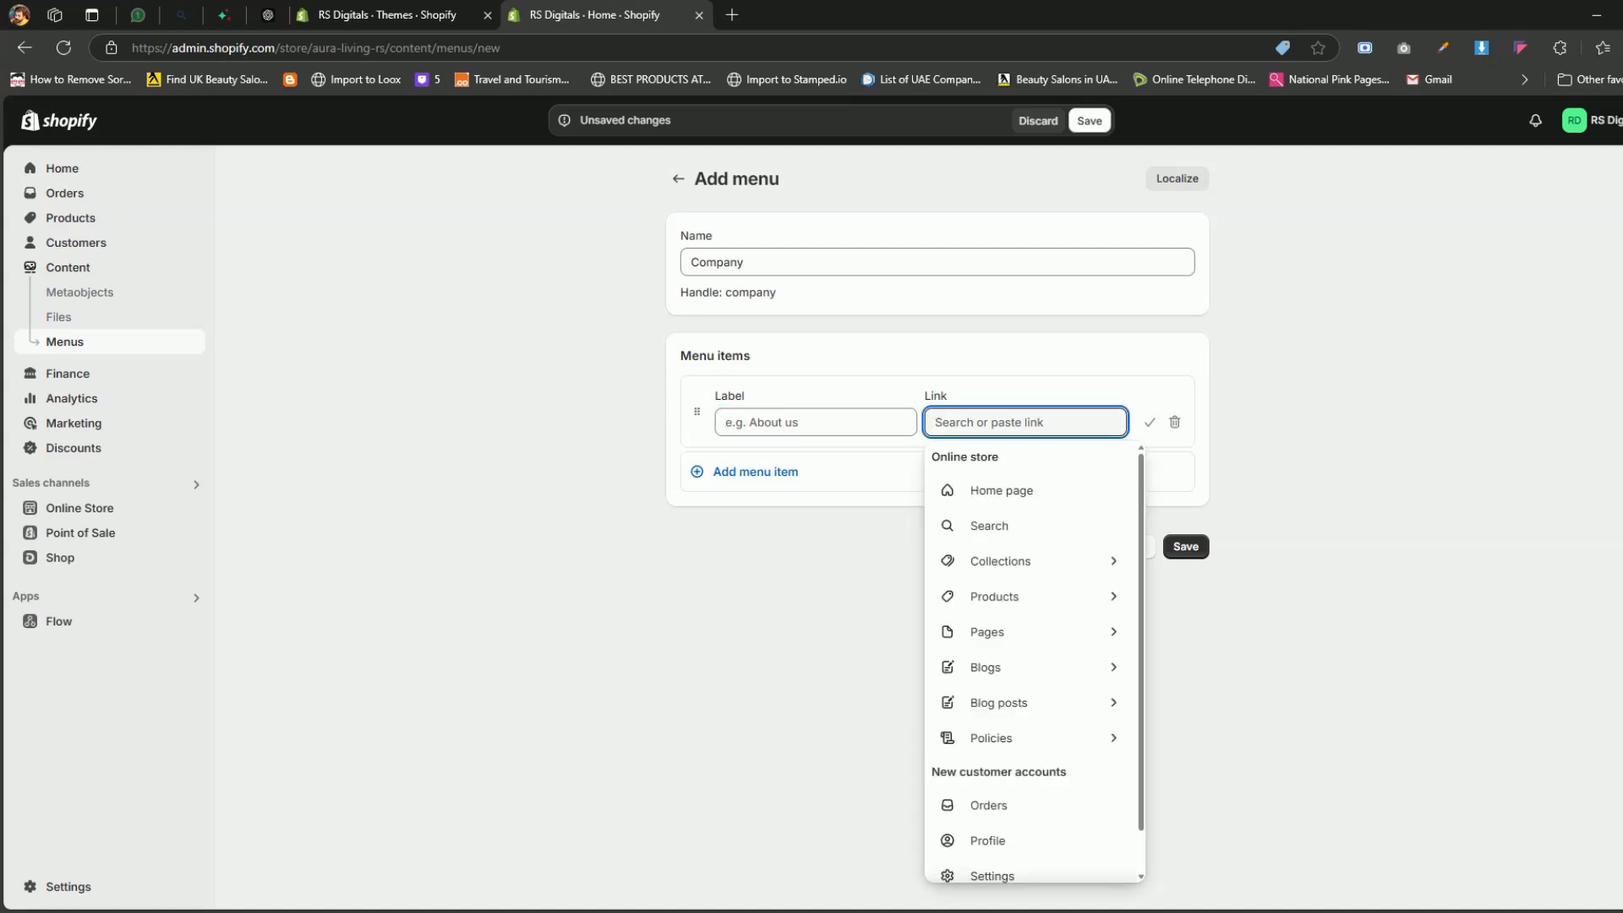
click(1055, 641)
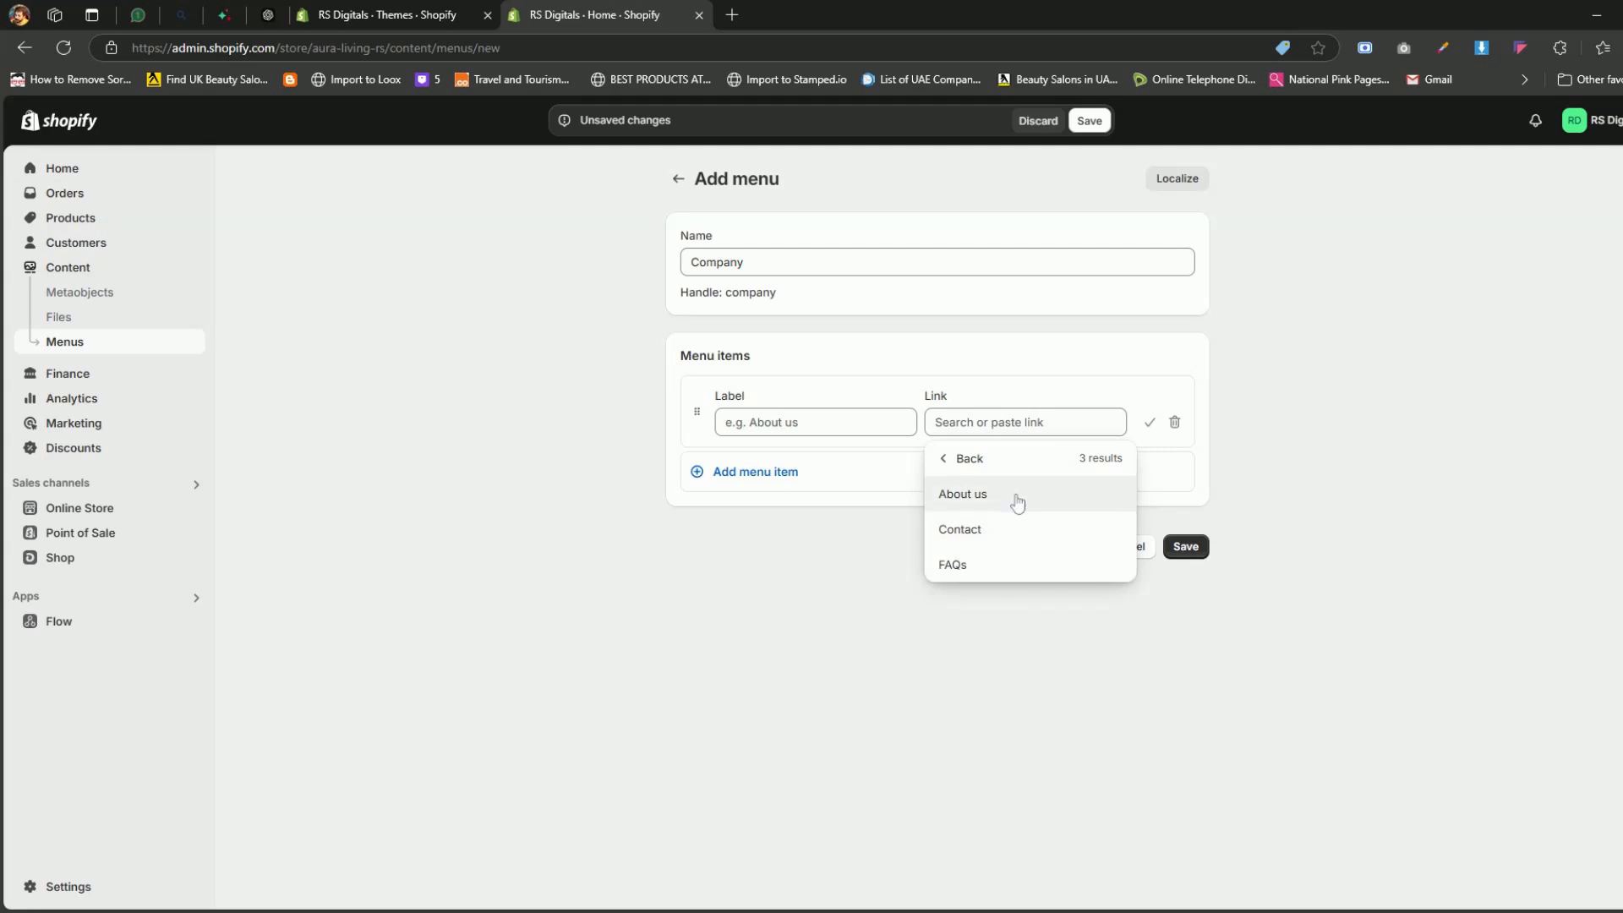
click(996, 496)
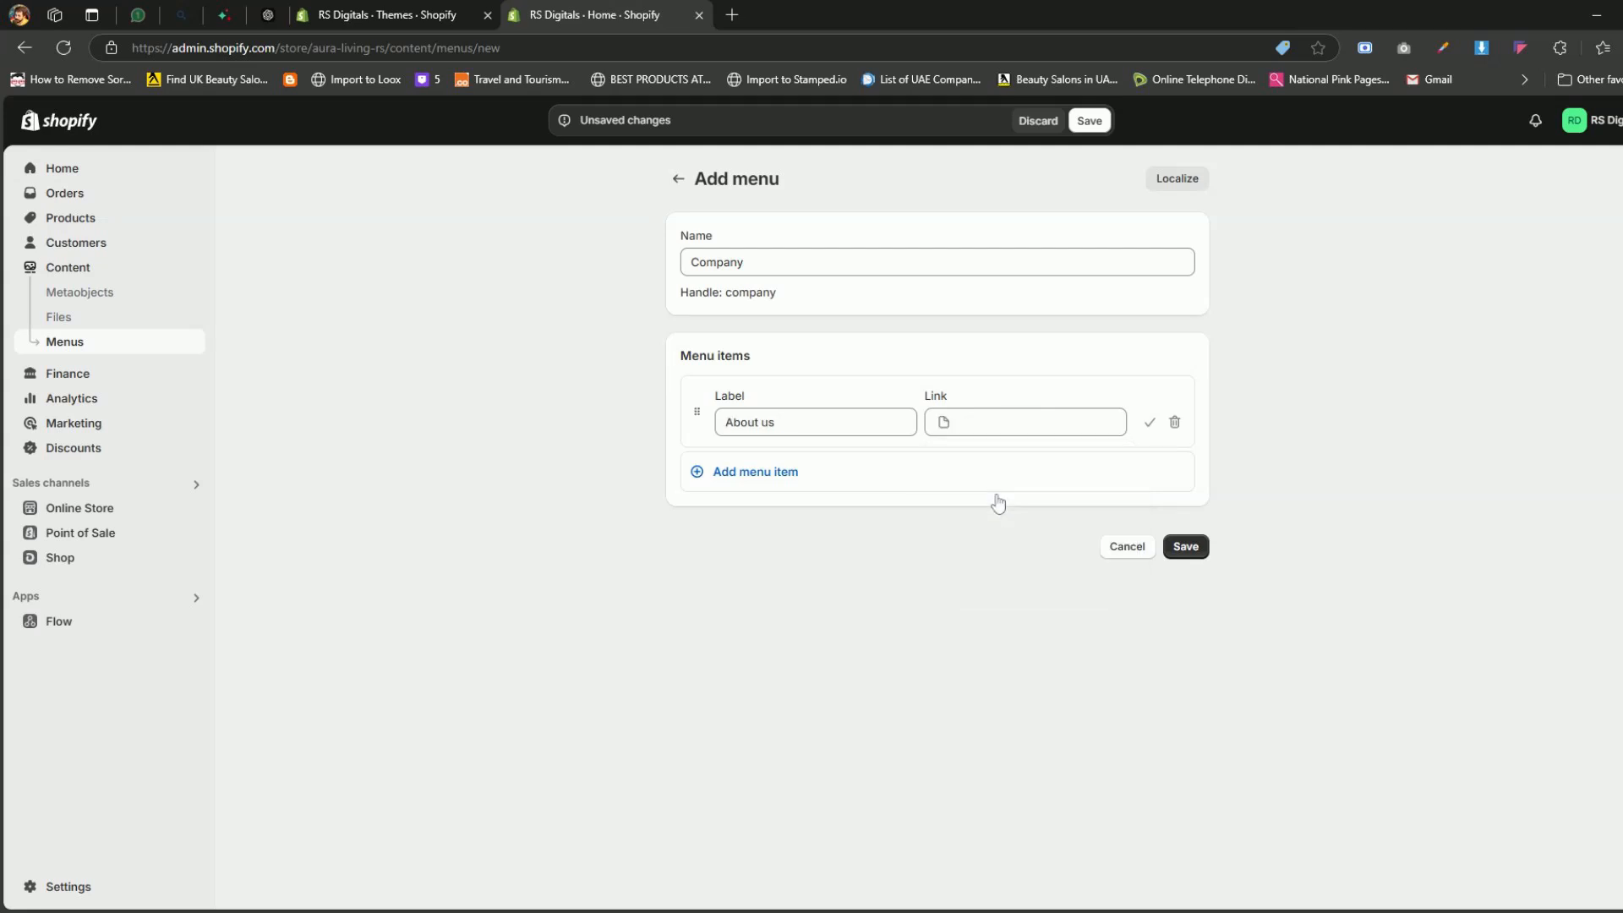
click(1149, 423)
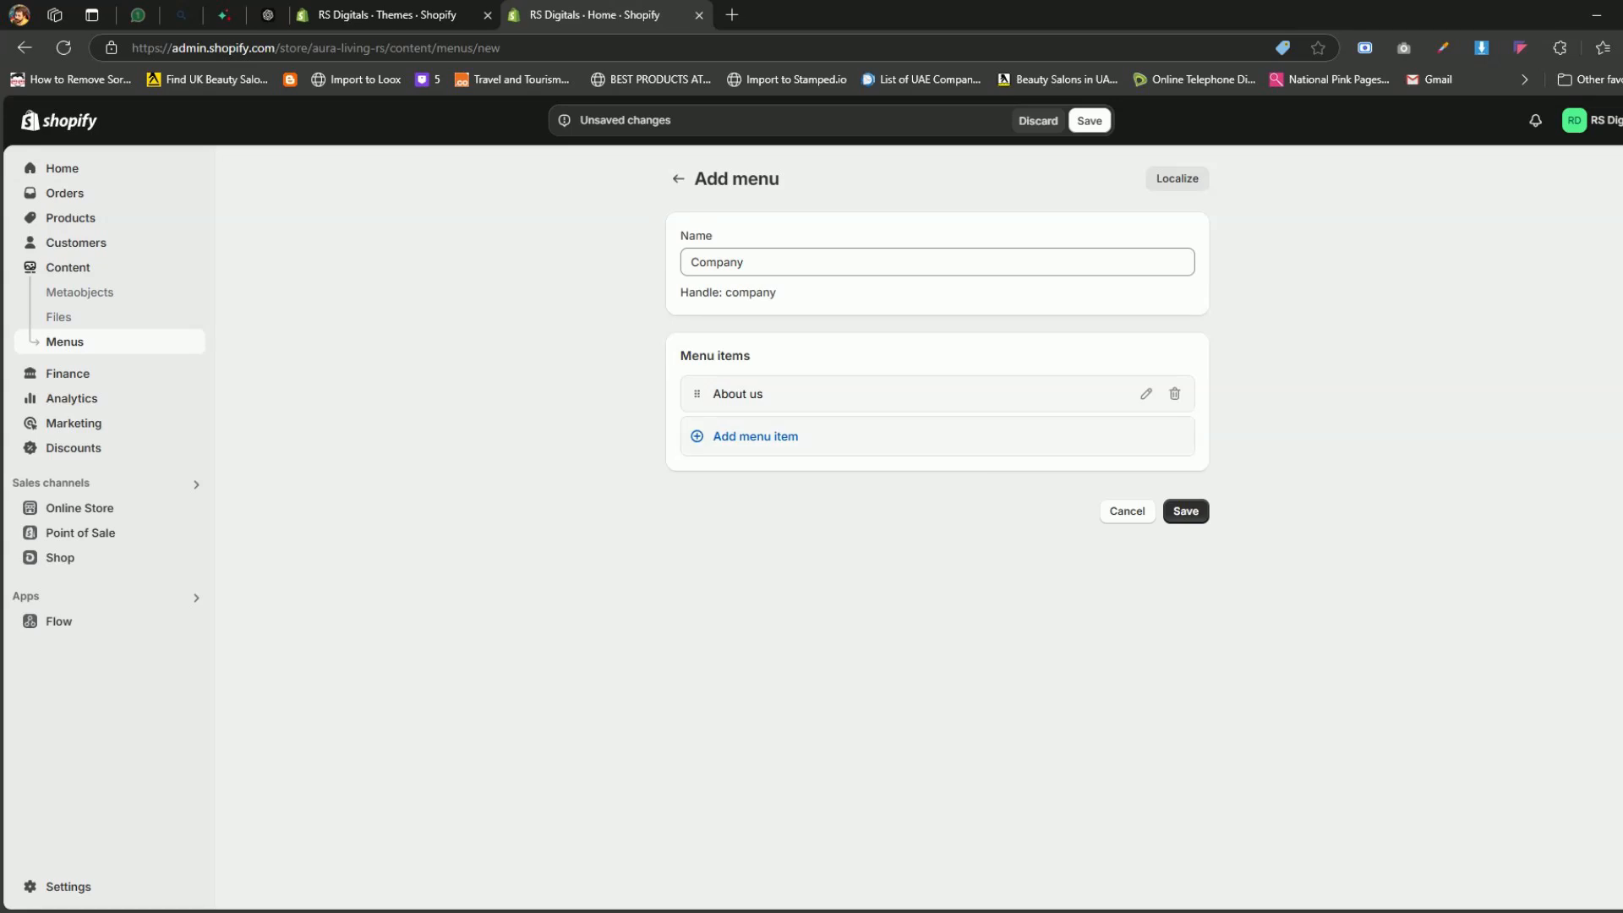
Add a second Company menu item linked to the Contact page.
click(995, 448)
click(996, 457)
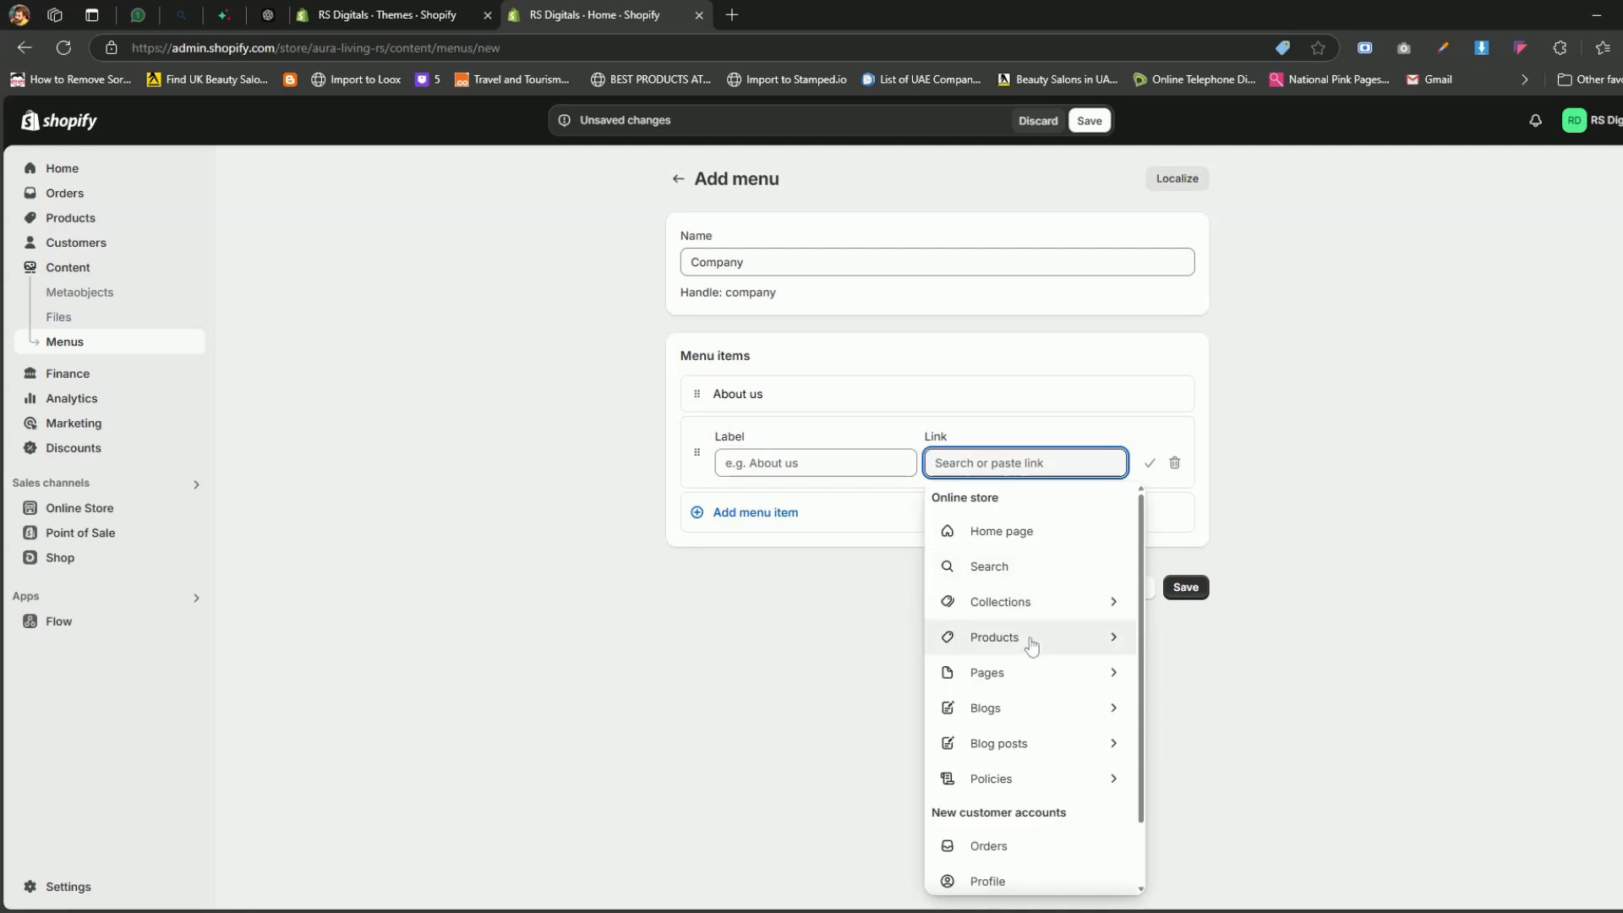
click(1035, 660)
click(1000, 575)
Add a third Company menu item linked to the FAQs page.
click(1018, 488)
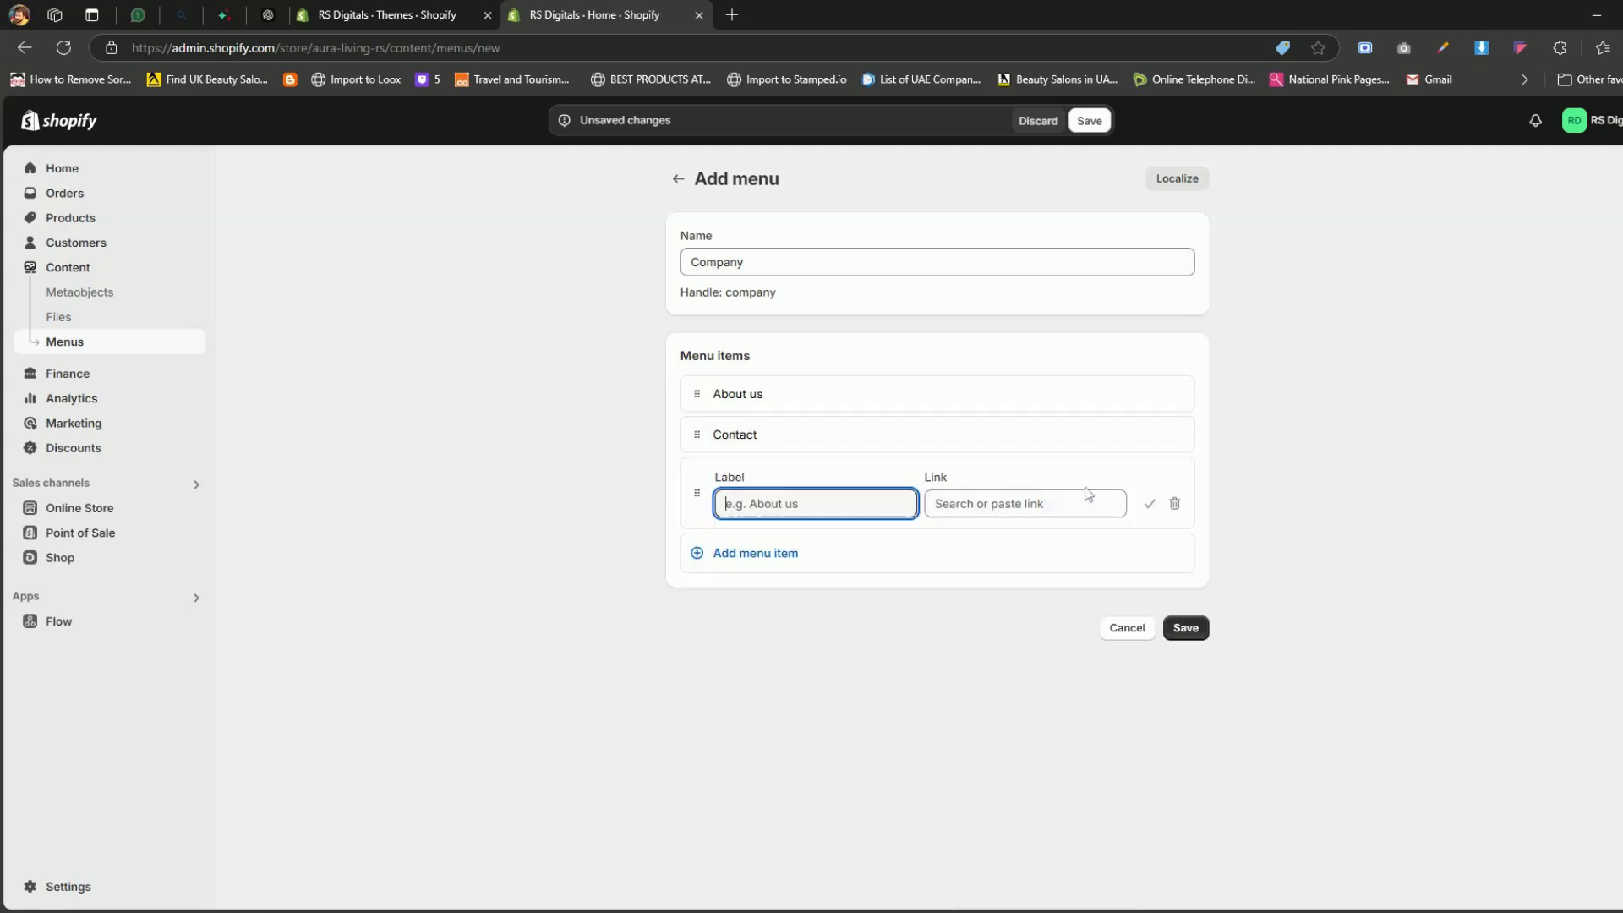
click(1088, 500)
click(1031, 719)
click(1011, 656)
click(1150, 503)
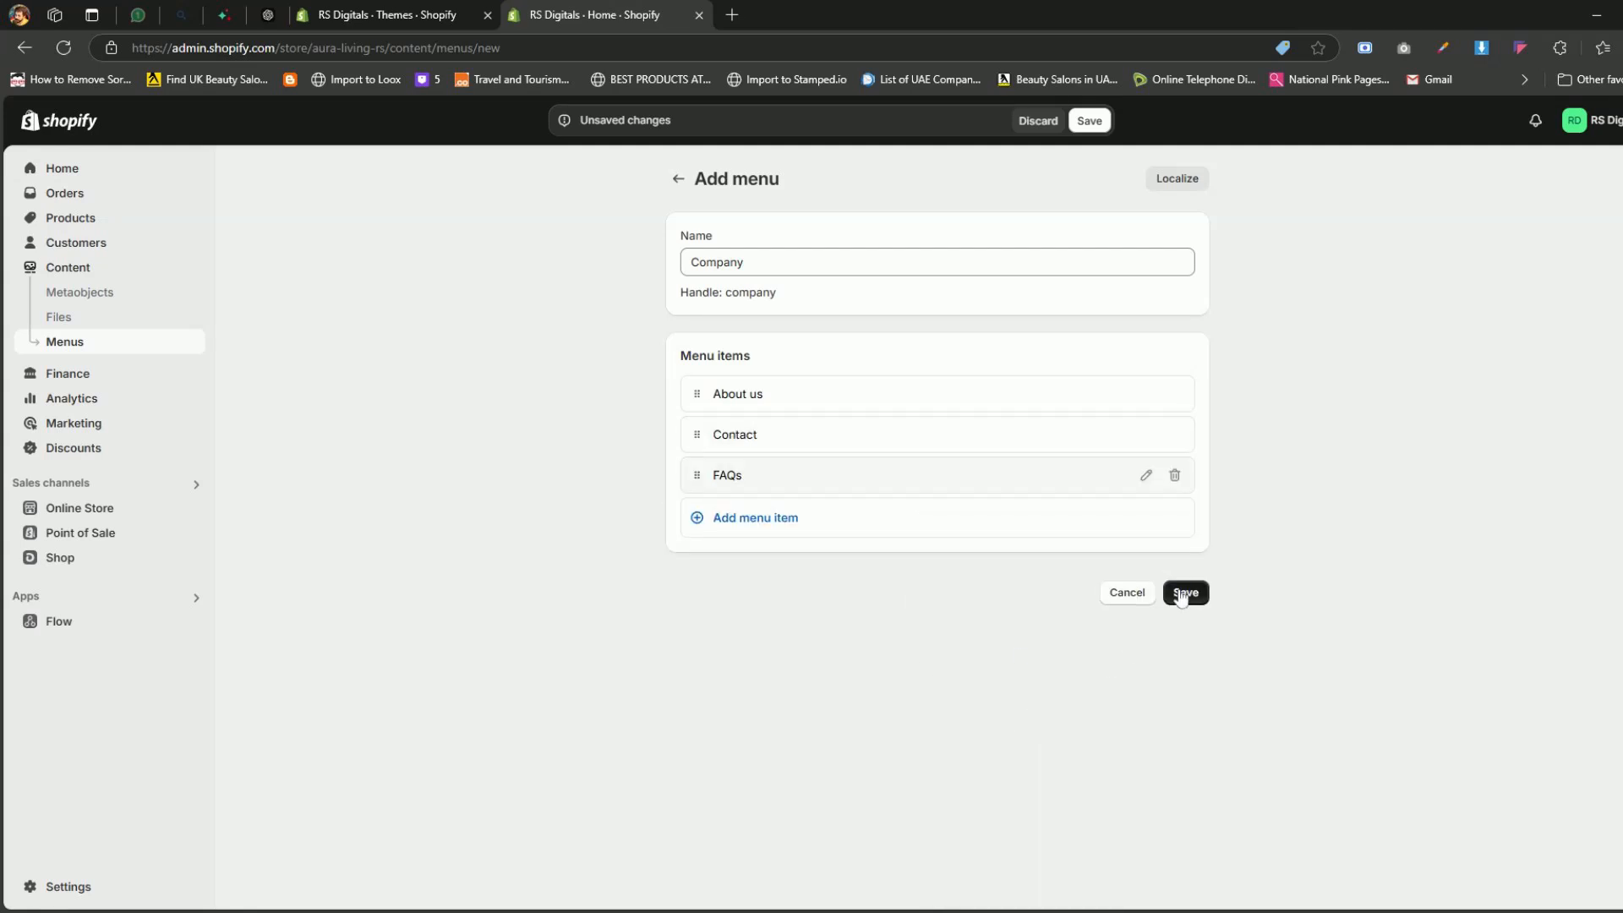
Save the Company menu and discard the leftover unsaved changes.
click(1185, 591)
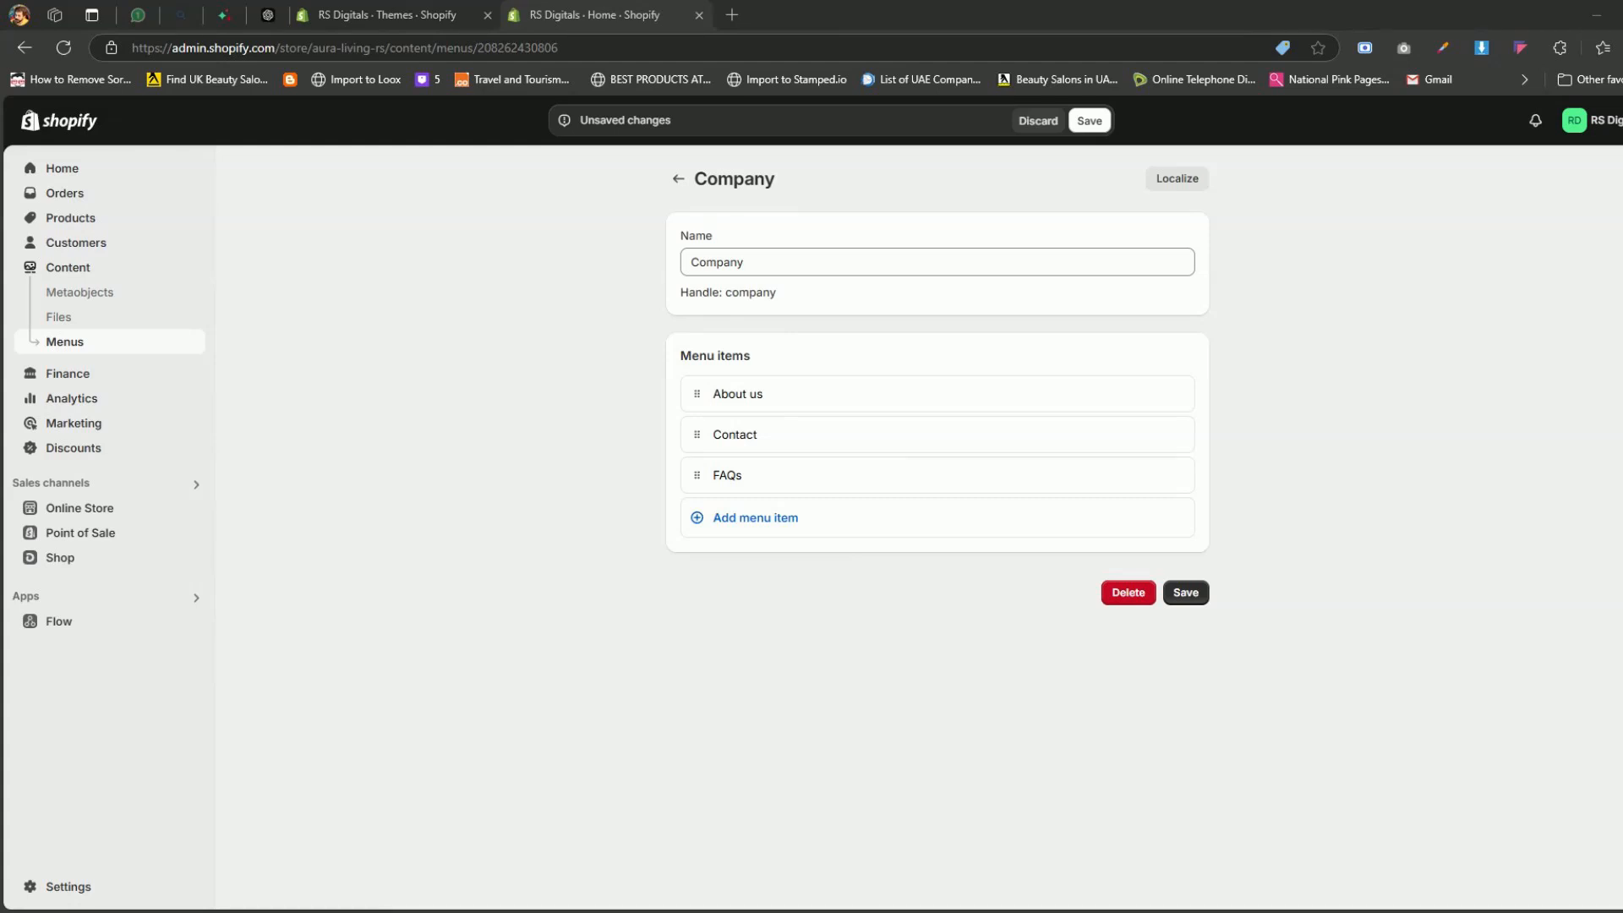
click(1198, 597)
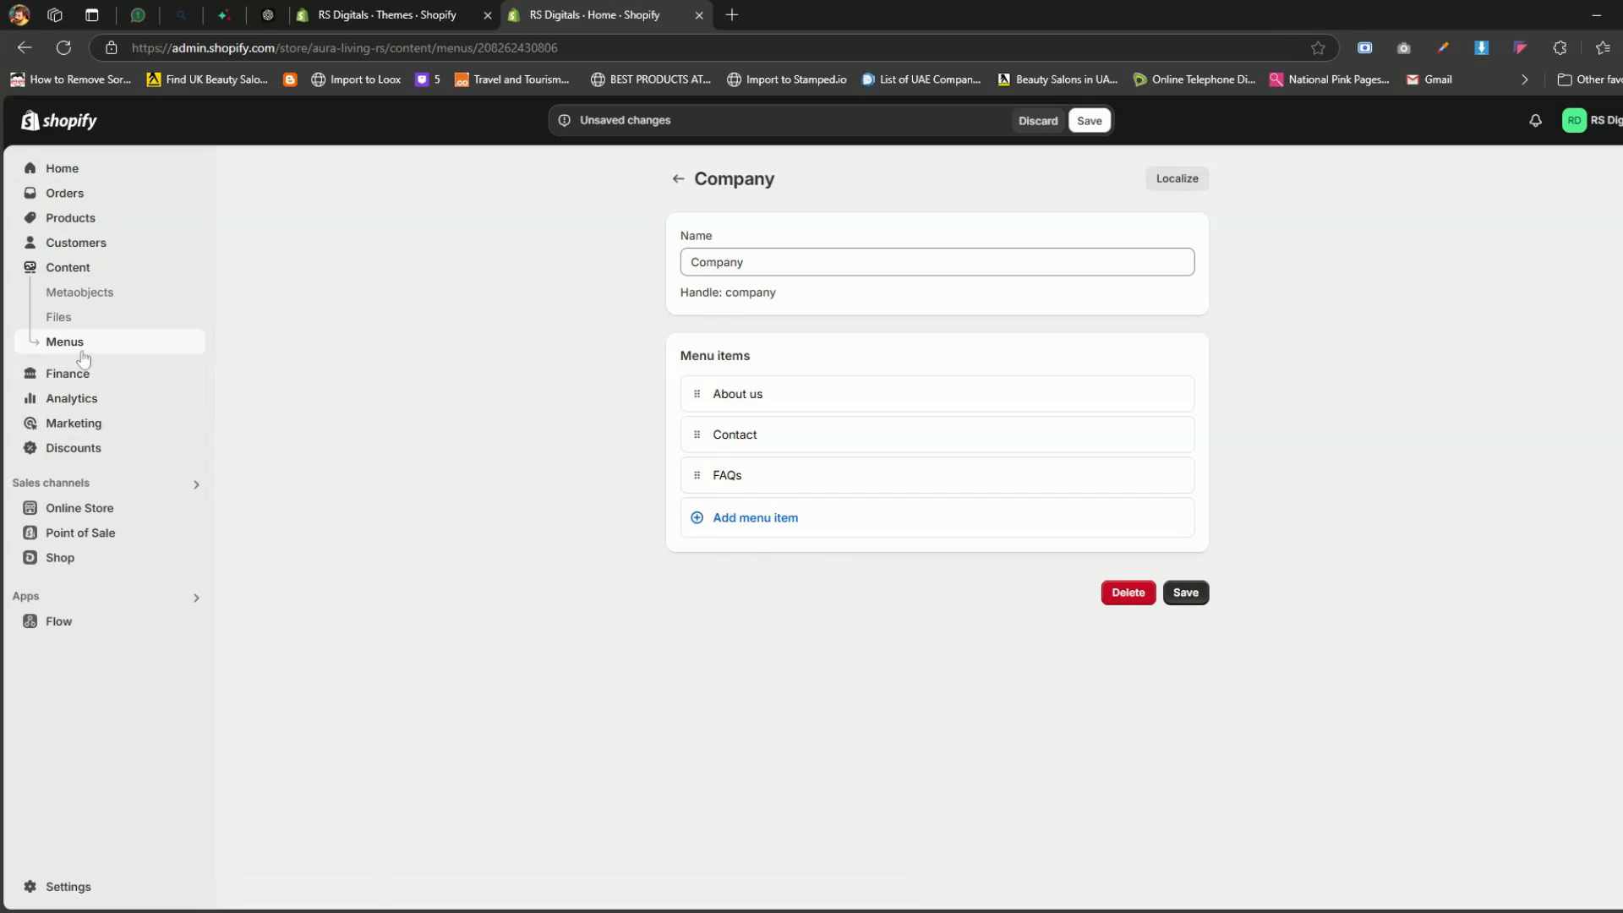
click(1042, 126)
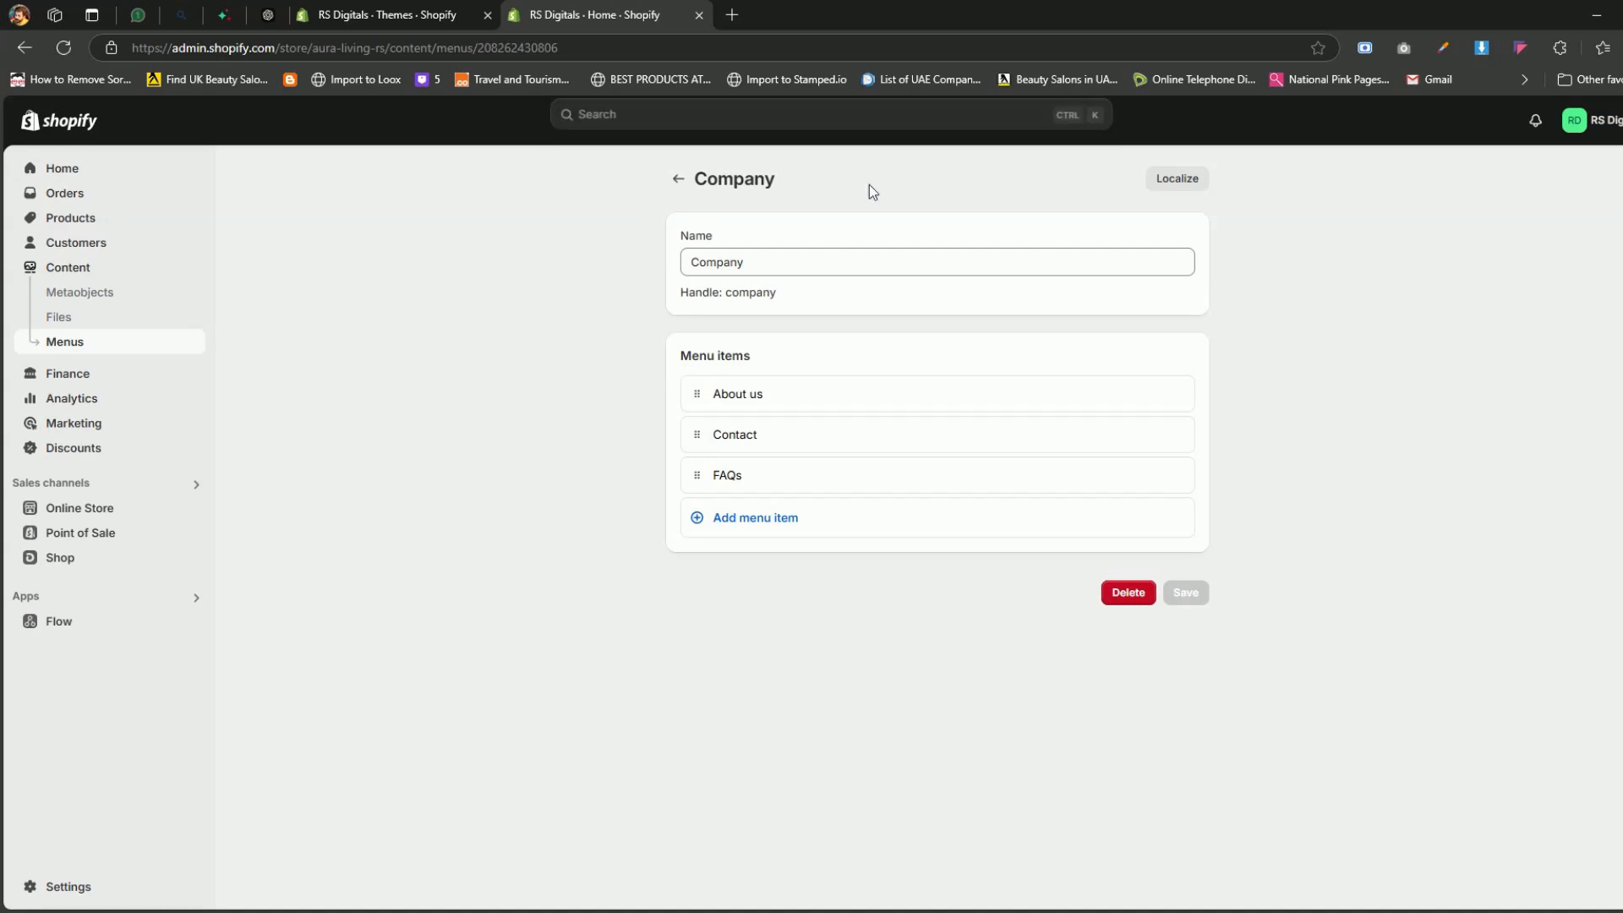
Return to the list of menus and start another new menu named Policies.
click(71, 348)
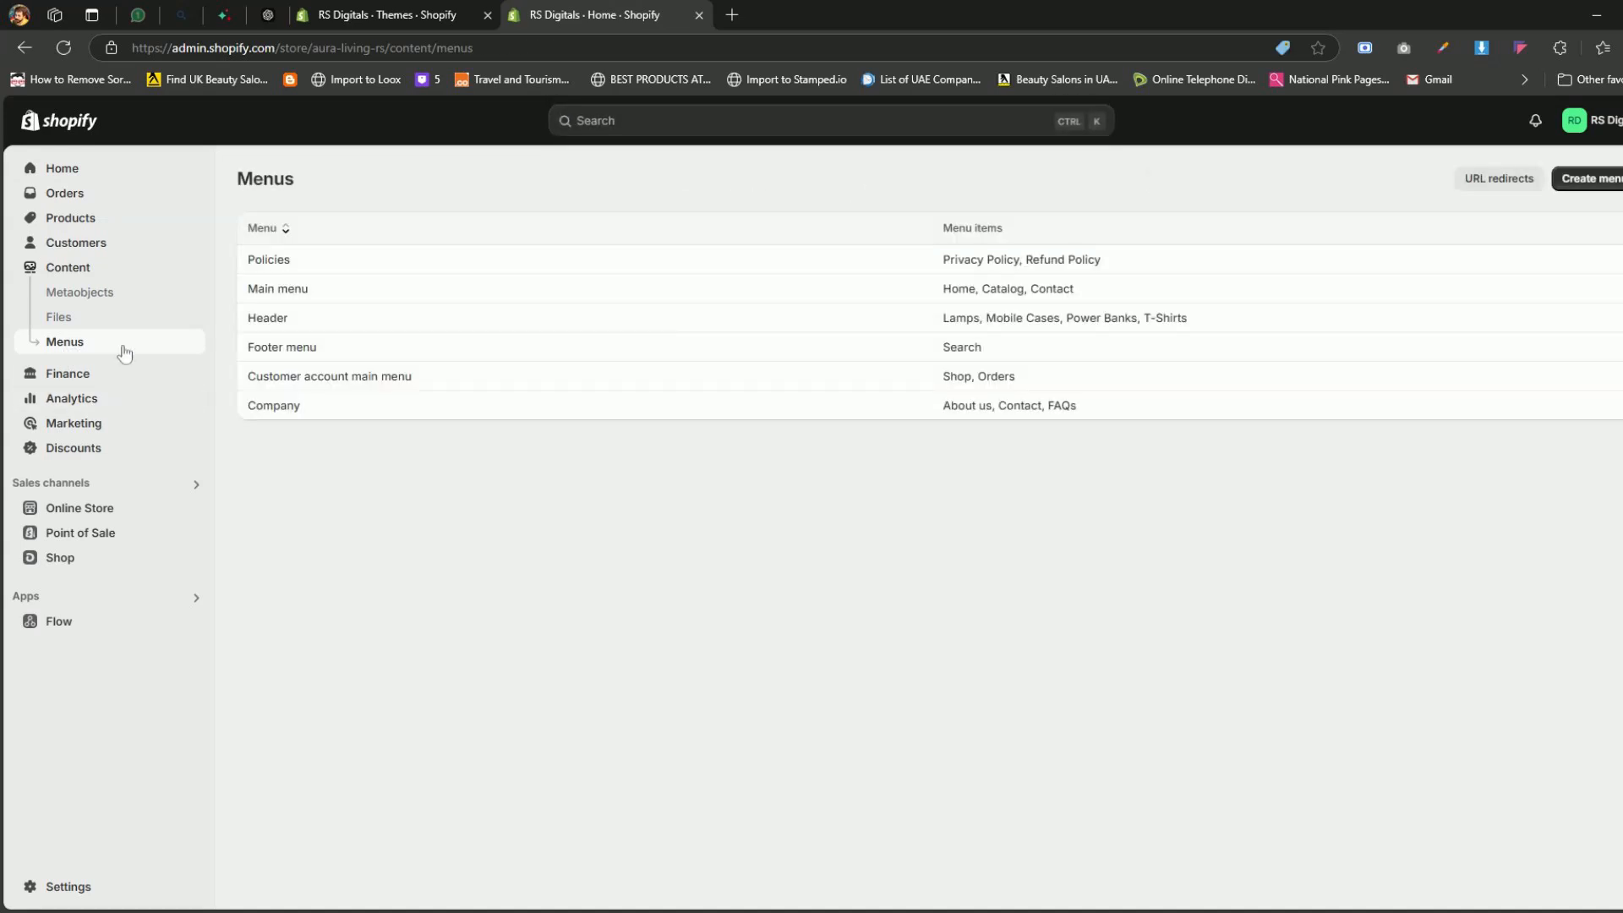
click(1580, 182)
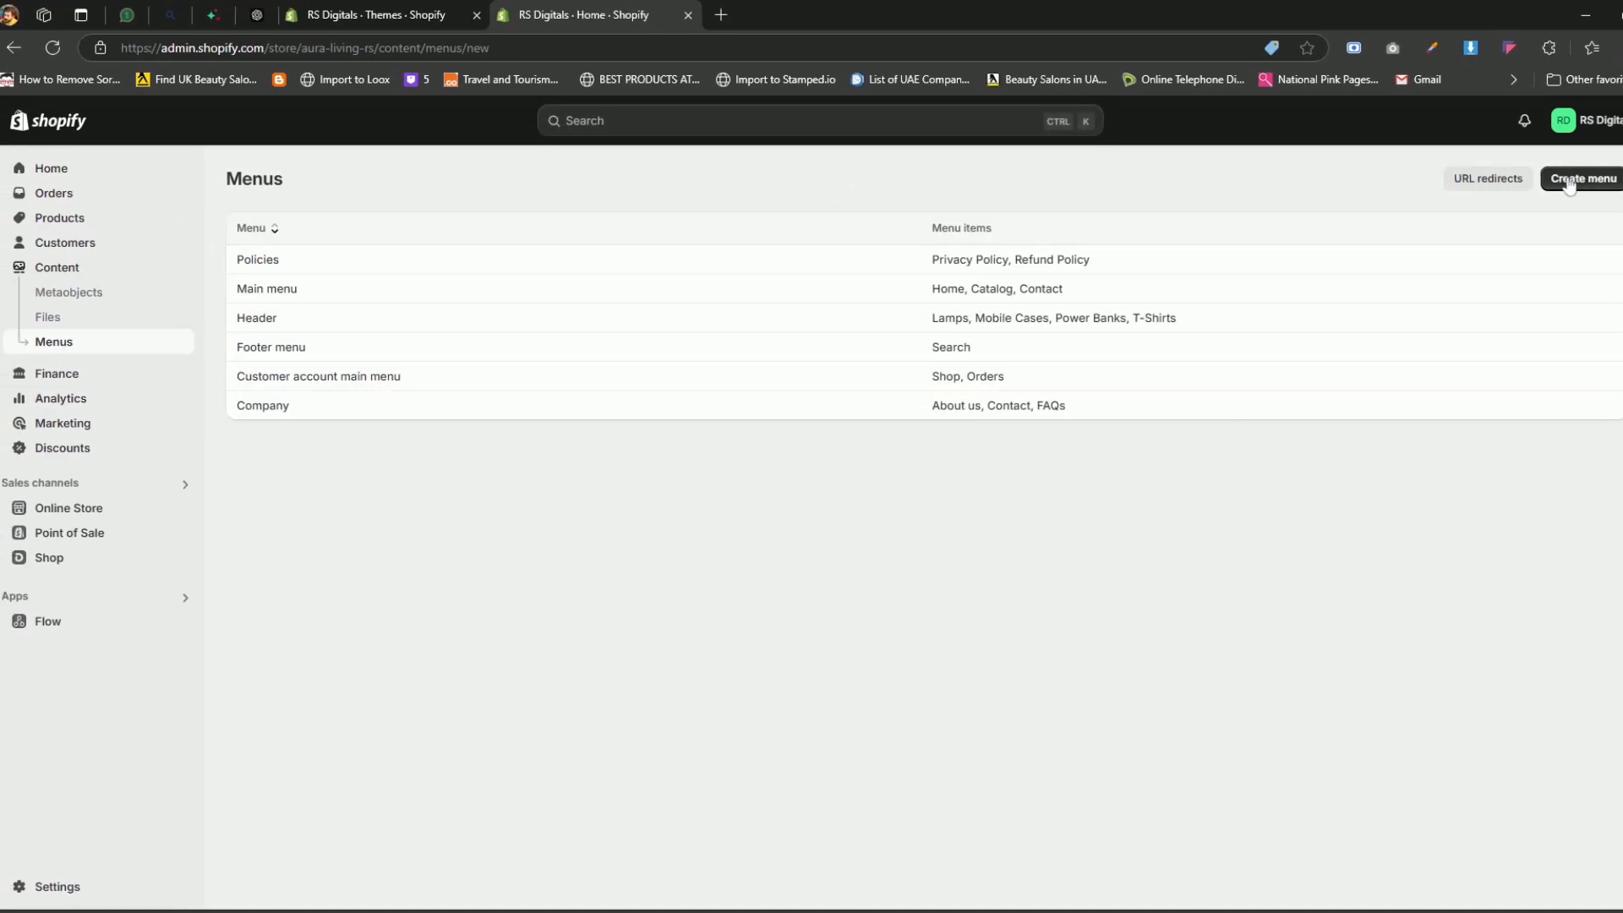
click(989, 254)
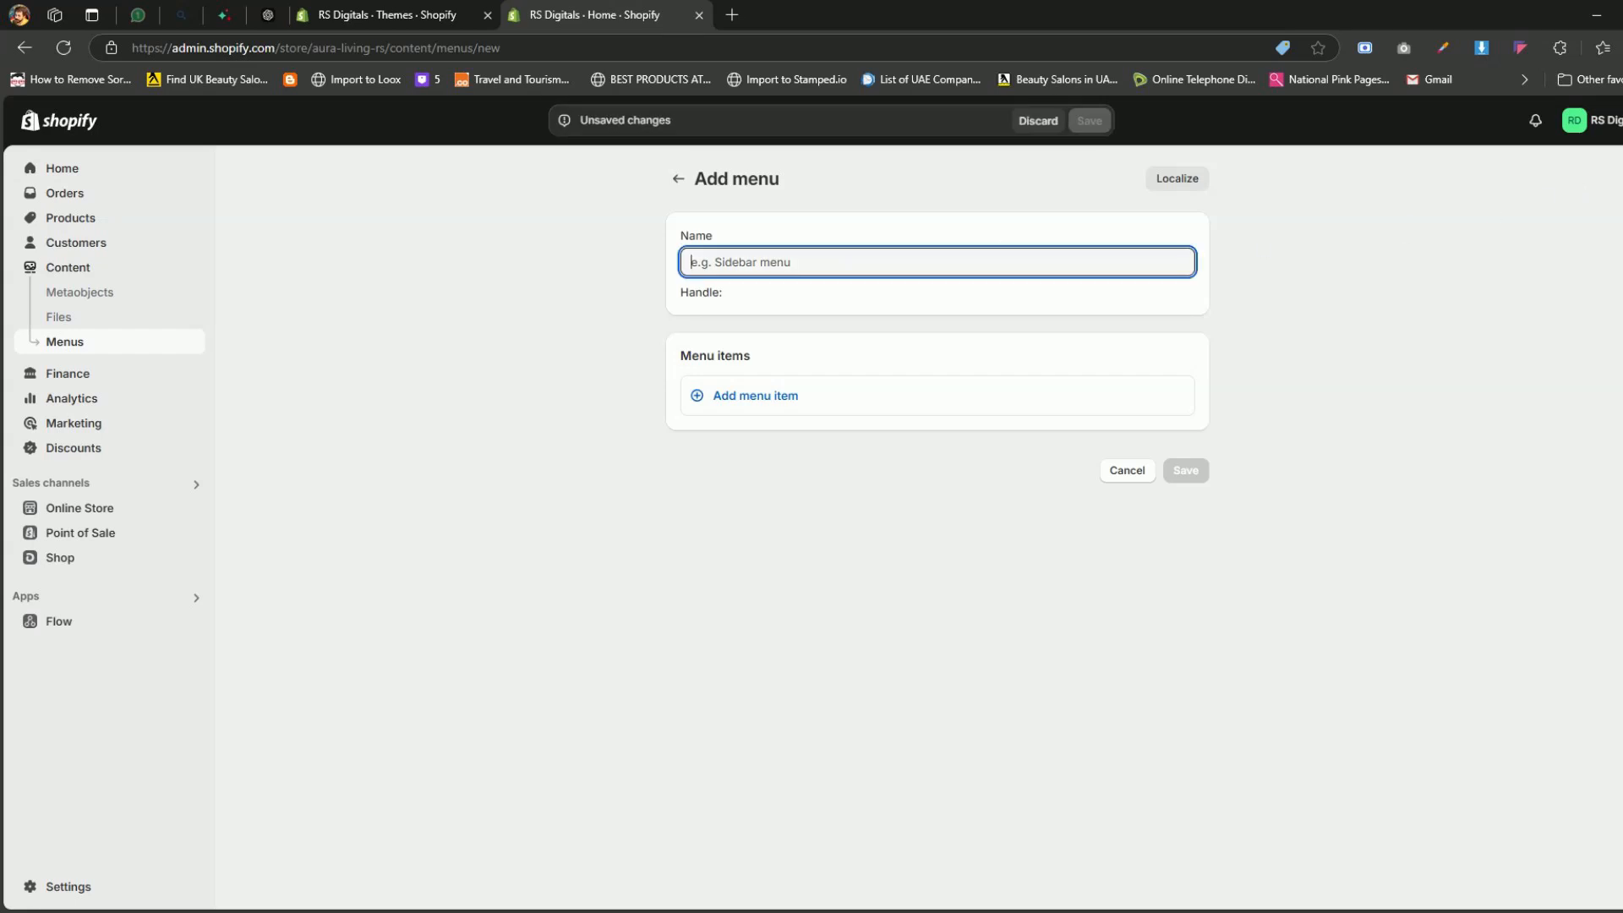
text(Policies)
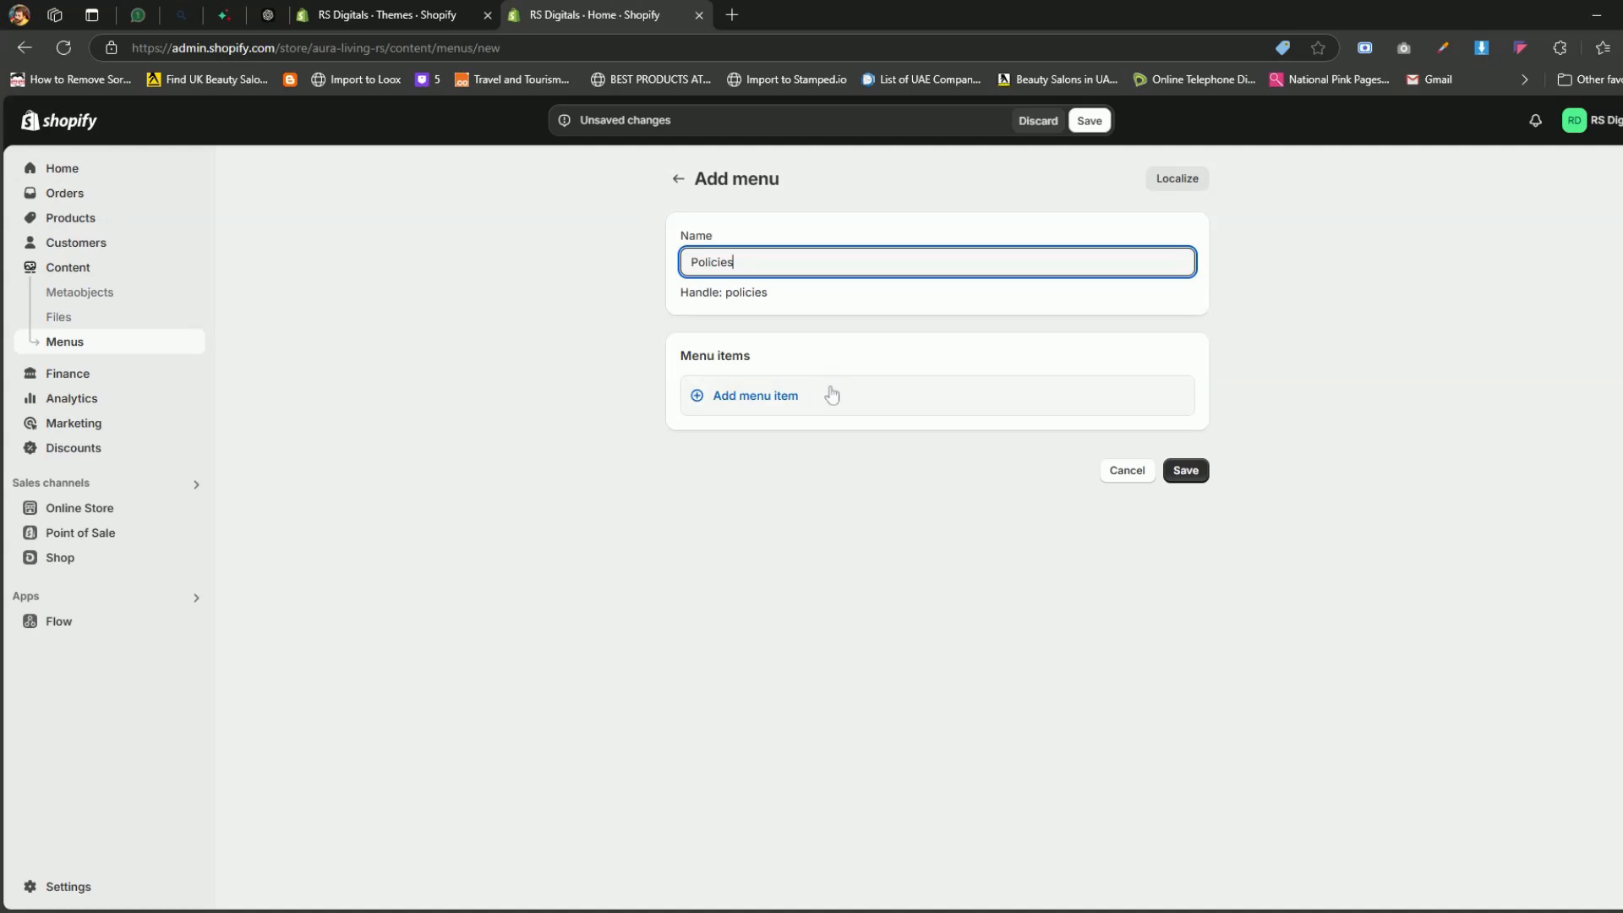
Add a first item to the Policies menu, linked to the store's Privacy Policy.
click(803, 403)
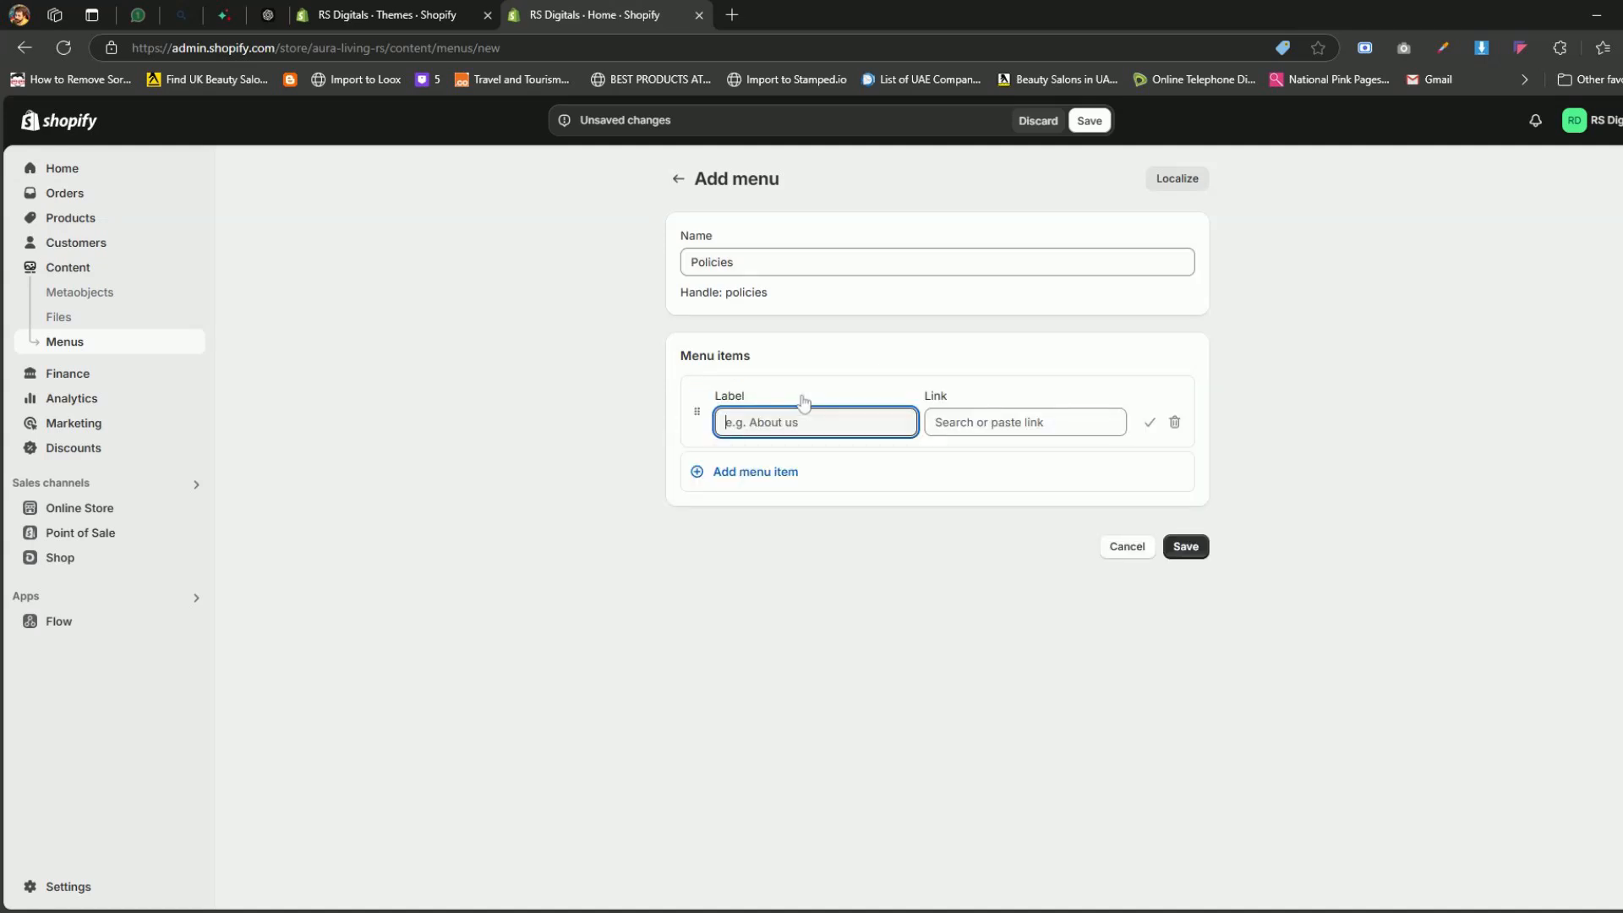
click(1025, 422)
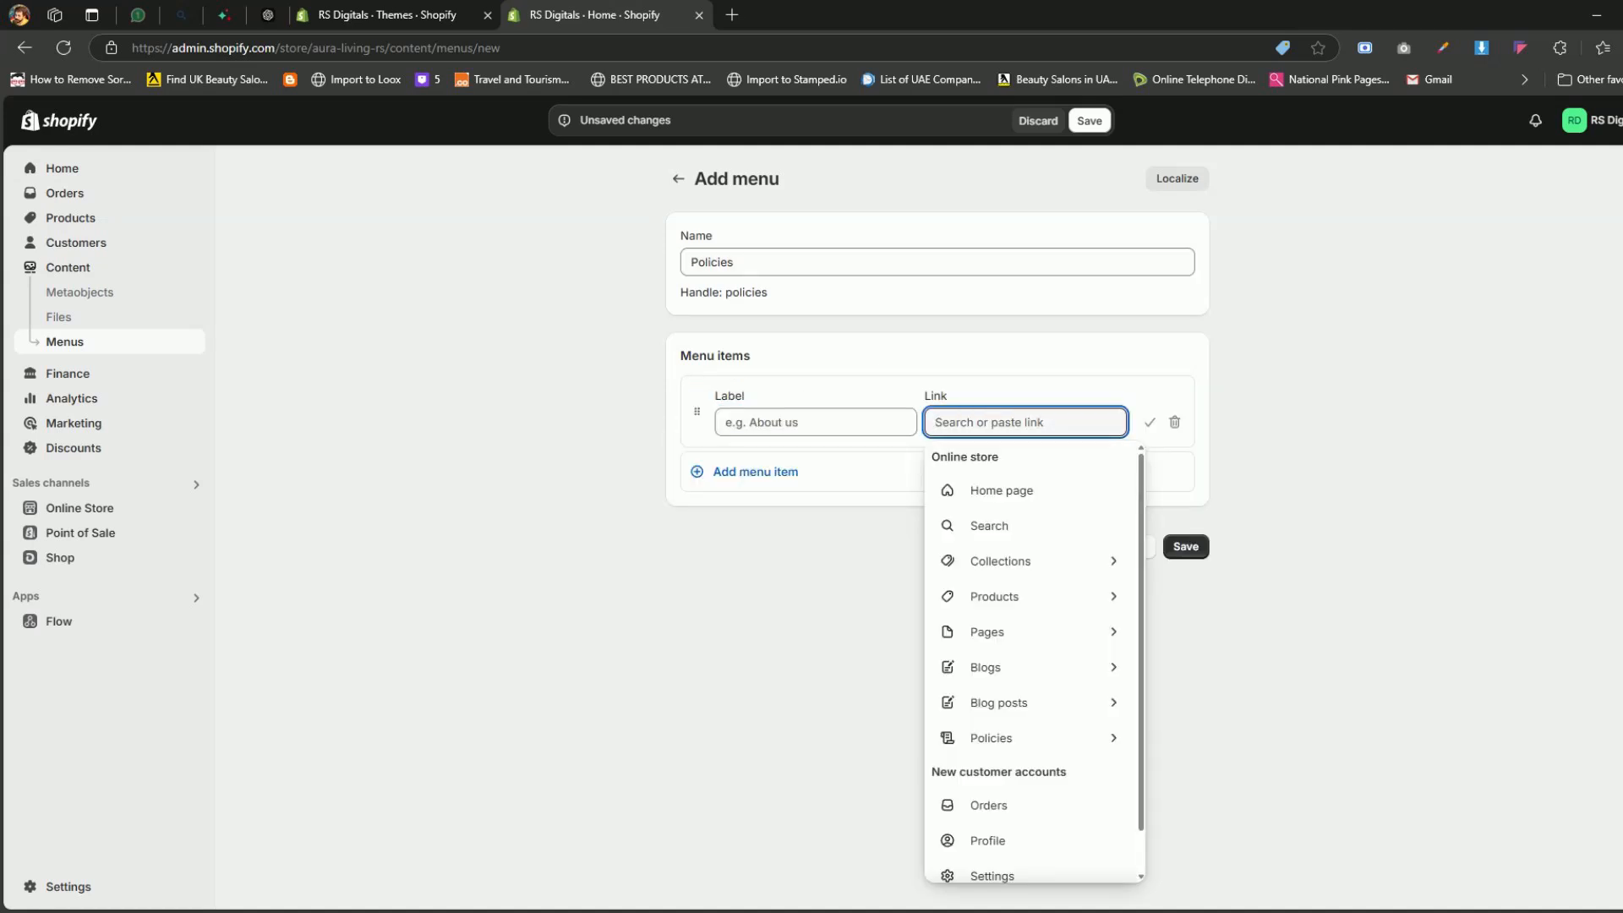
click(1052, 746)
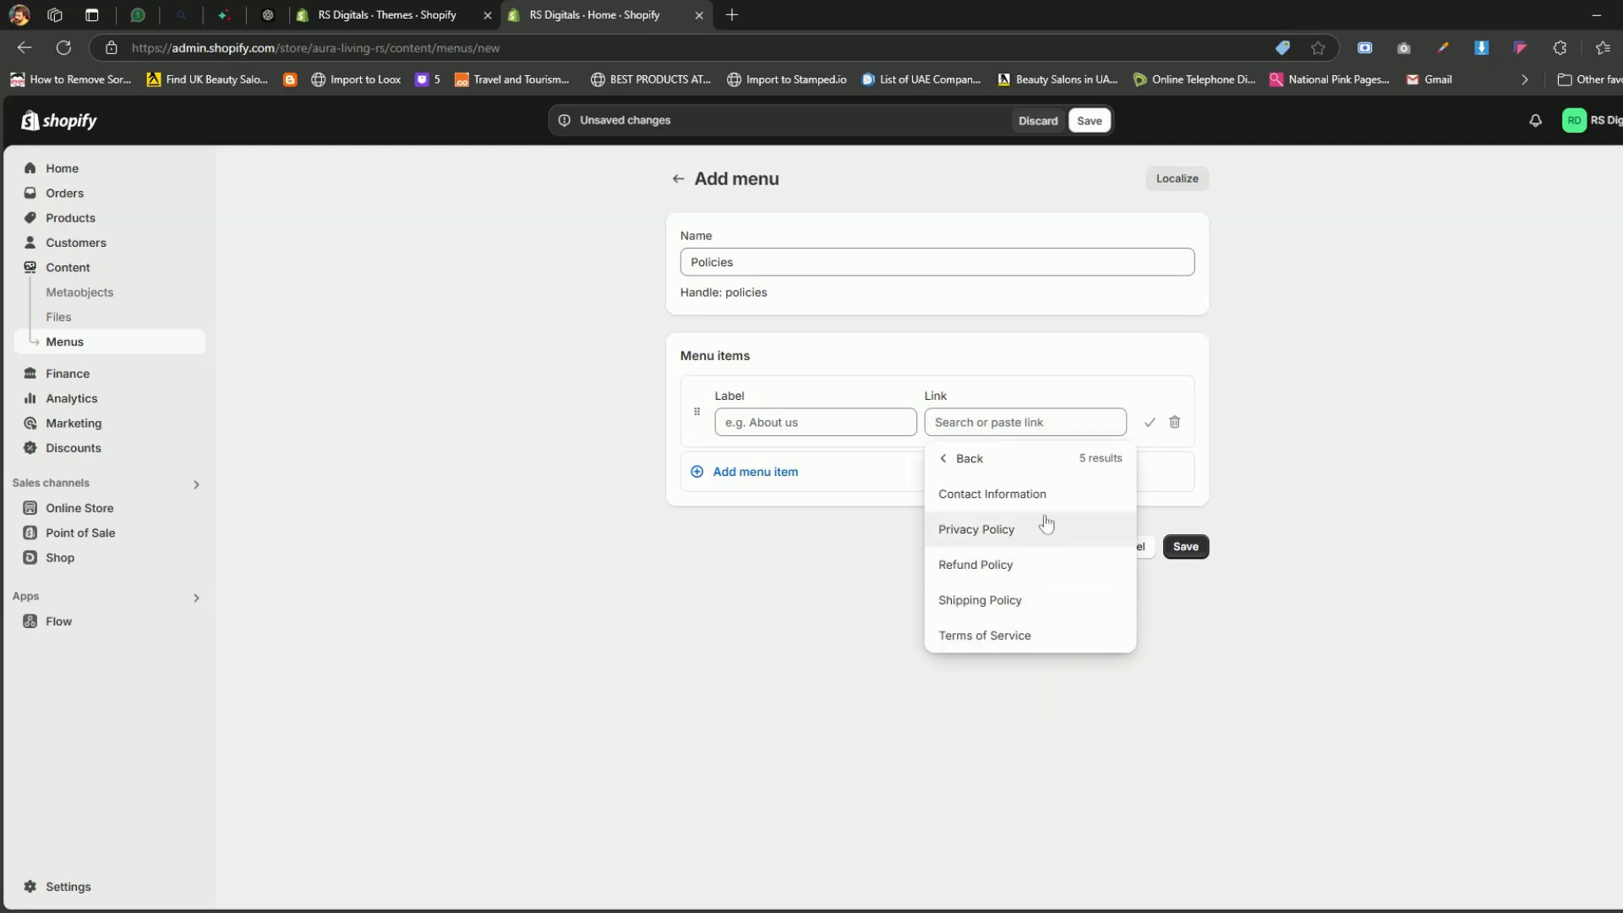
click(1002, 529)
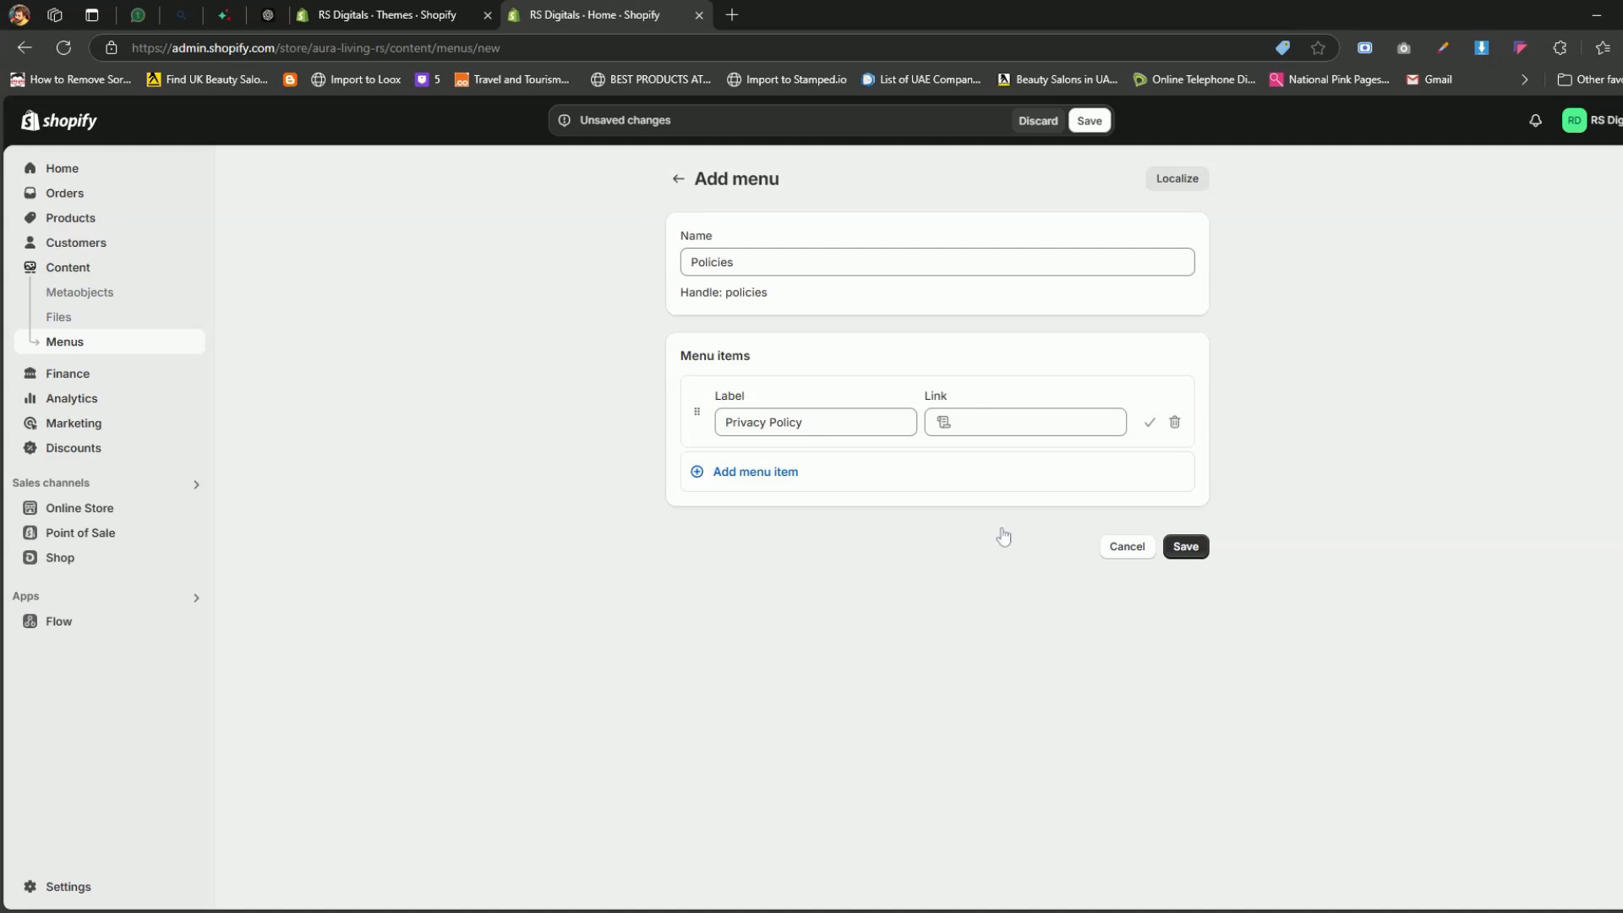
click(1150, 422)
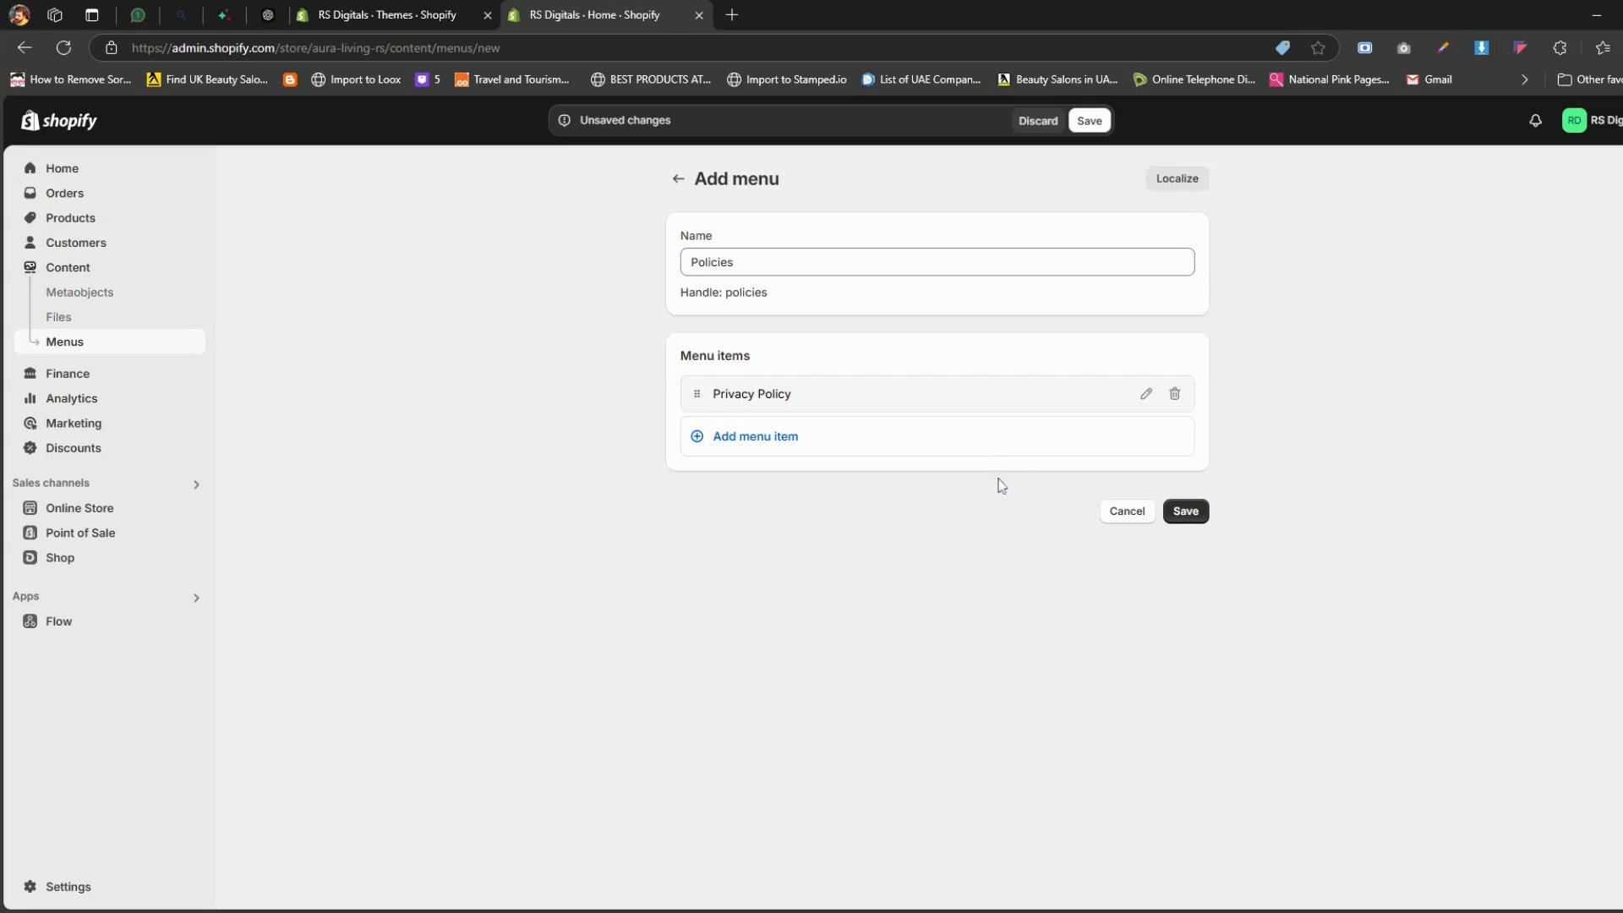
Add a second Policies menu item linked to the Refund Policy.
click(826, 440)
click(1014, 463)
click(1040, 786)
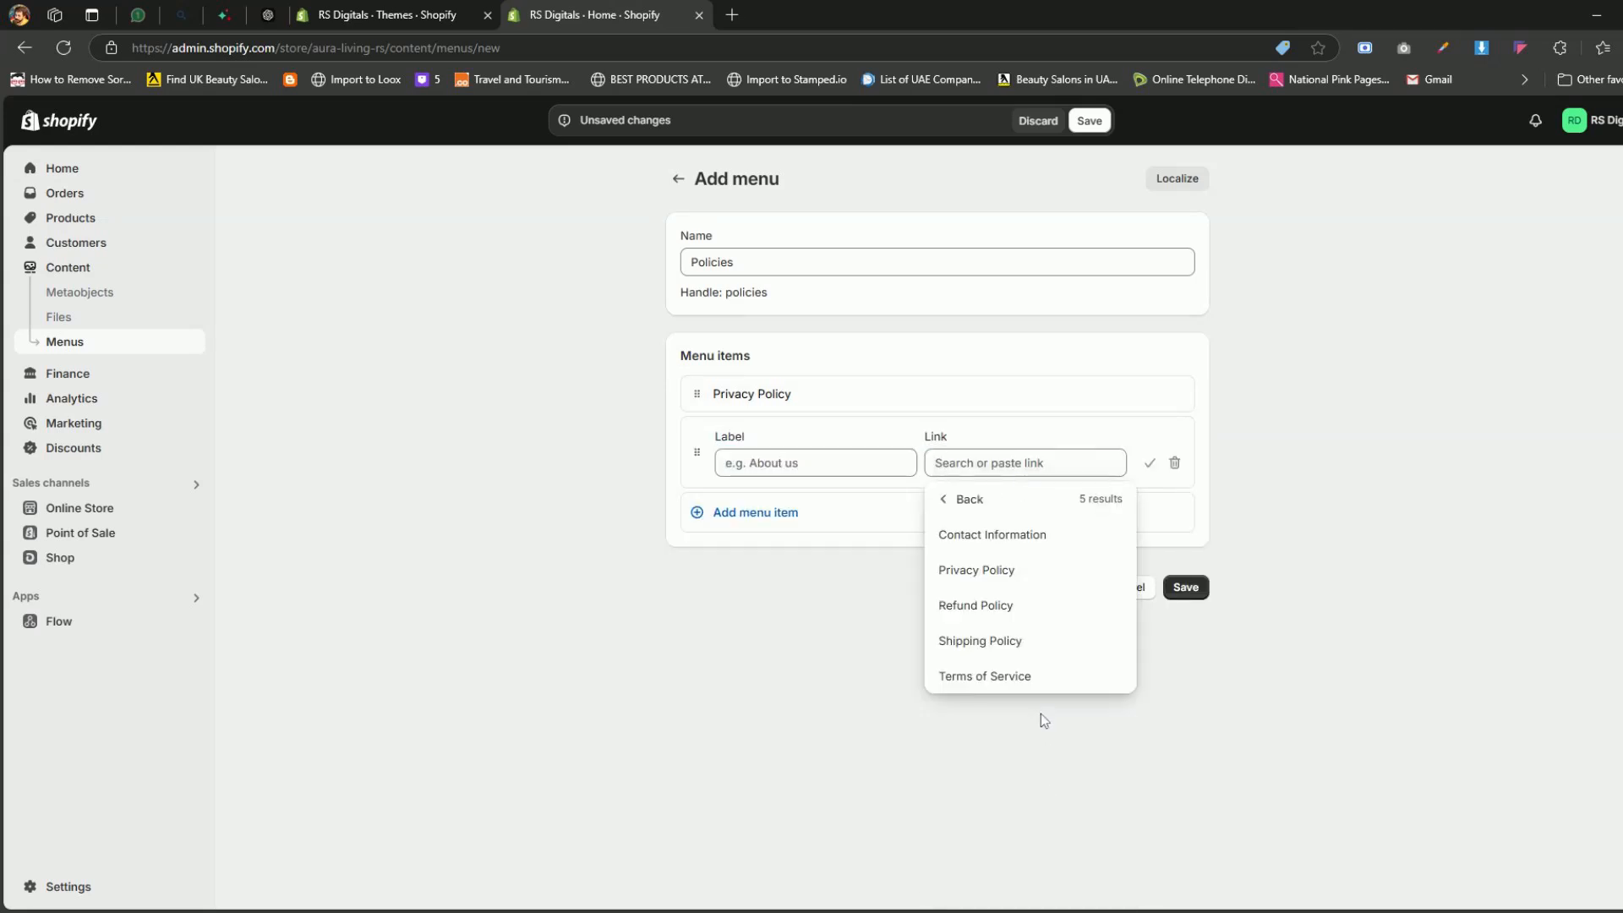
click(976, 605)
Add a third Policies menu item linked to the Shipping Policy.
click(761, 474)
click(1024, 503)
click(1006, 820)
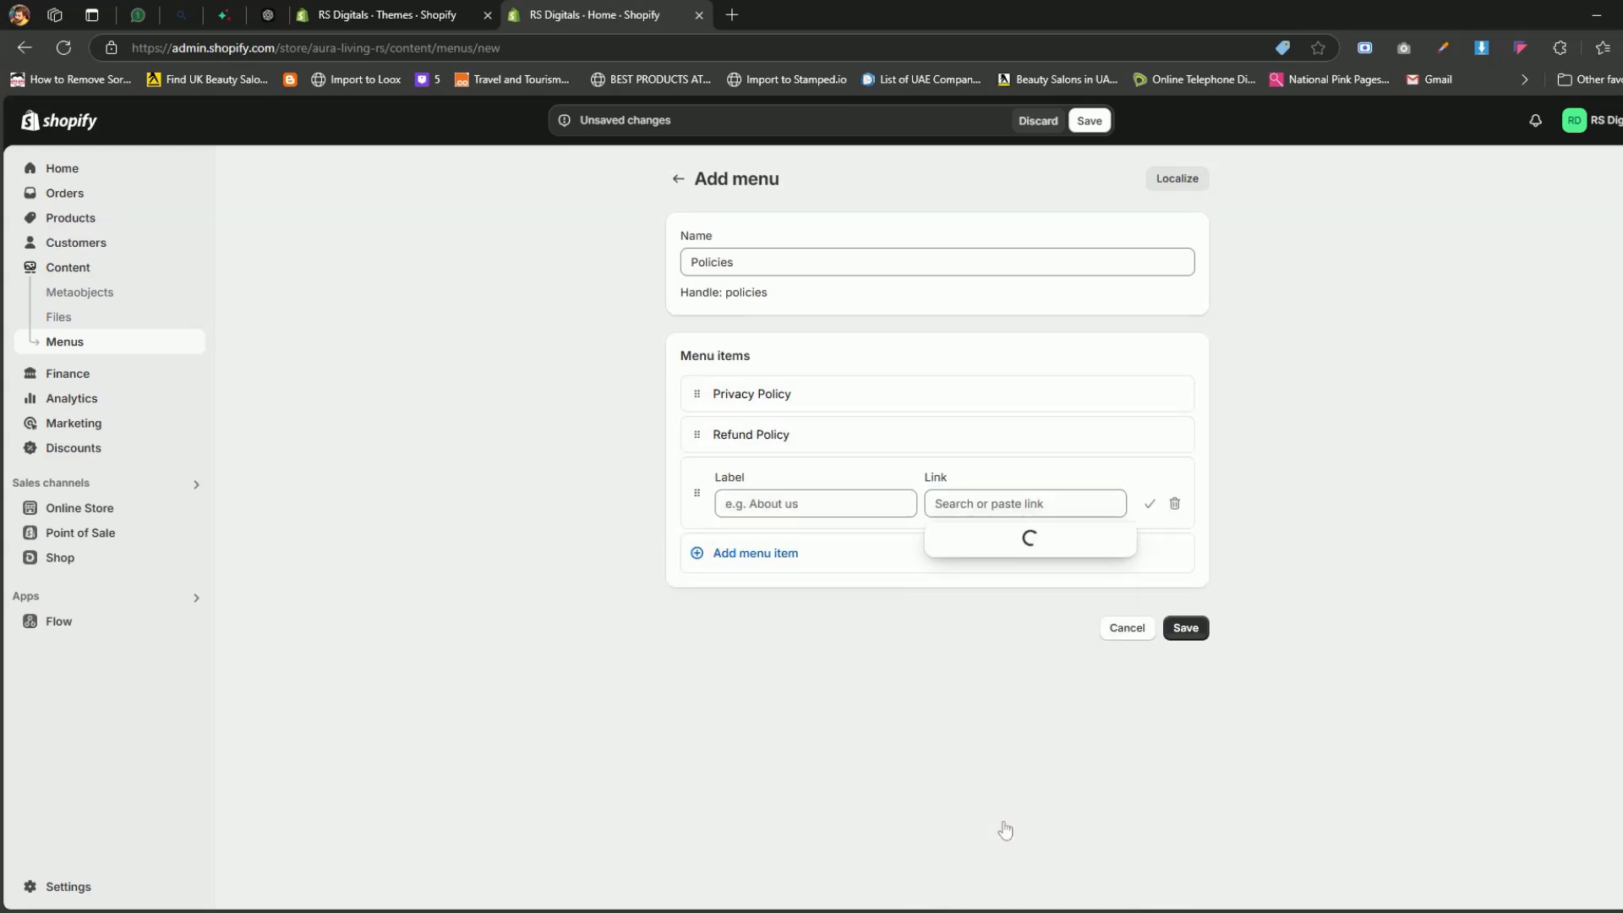
click(997, 677)
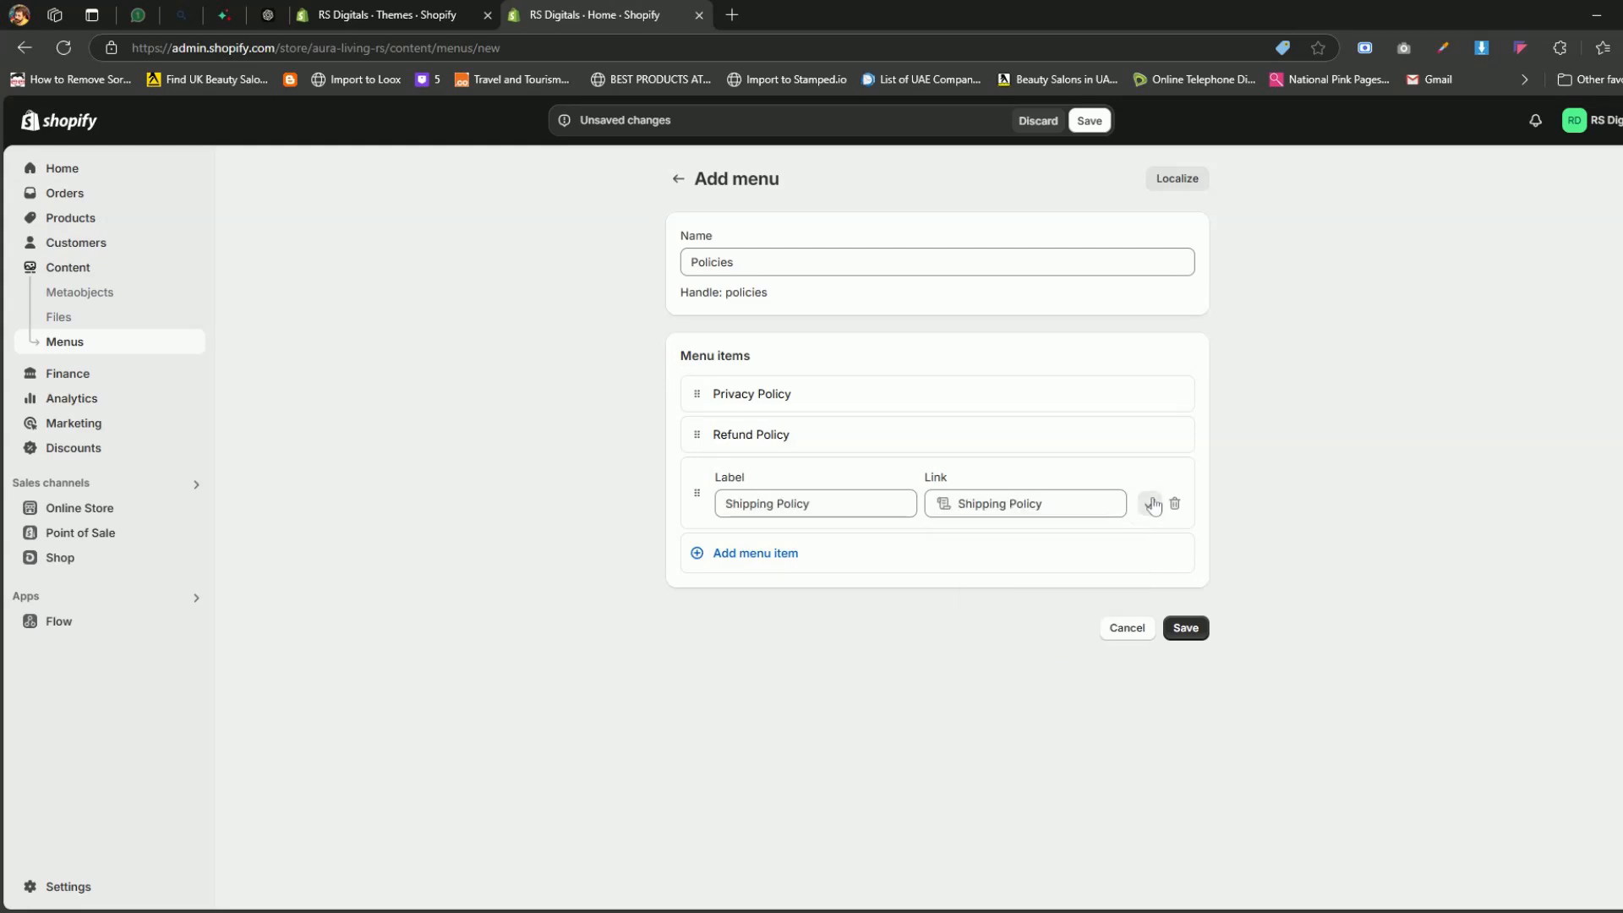
click(1153, 505)
Add a fourth Policies menu item linked to the Terms of Service, and save the menu.
click(888, 517)
click(1025, 541)
click(1056, 459)
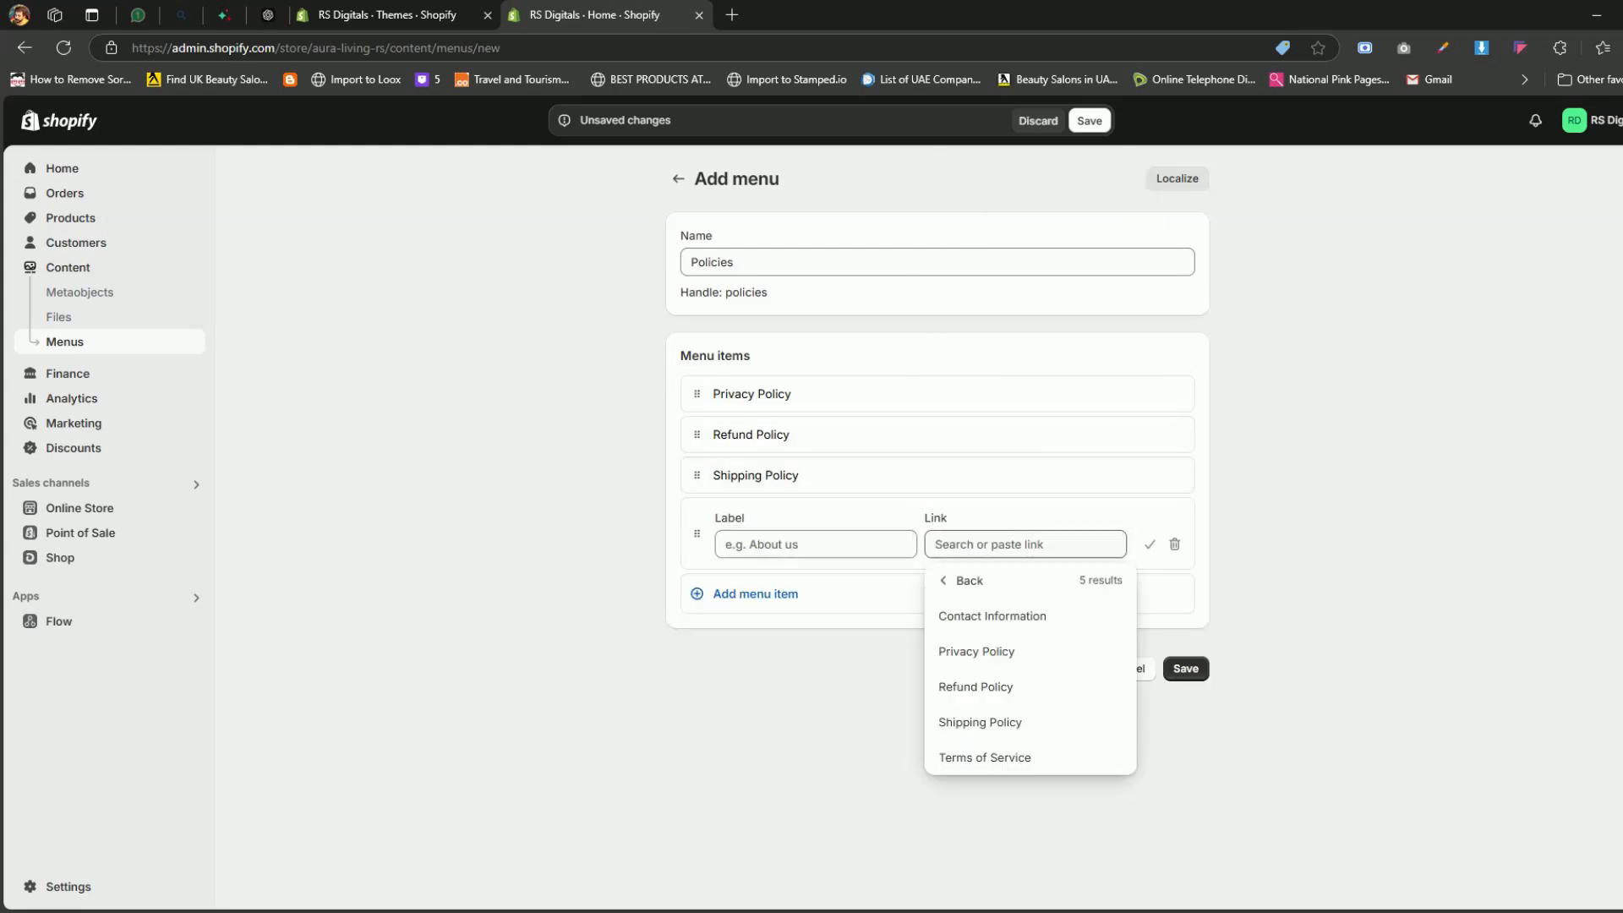
click(985, 758)
click(1150, 544)
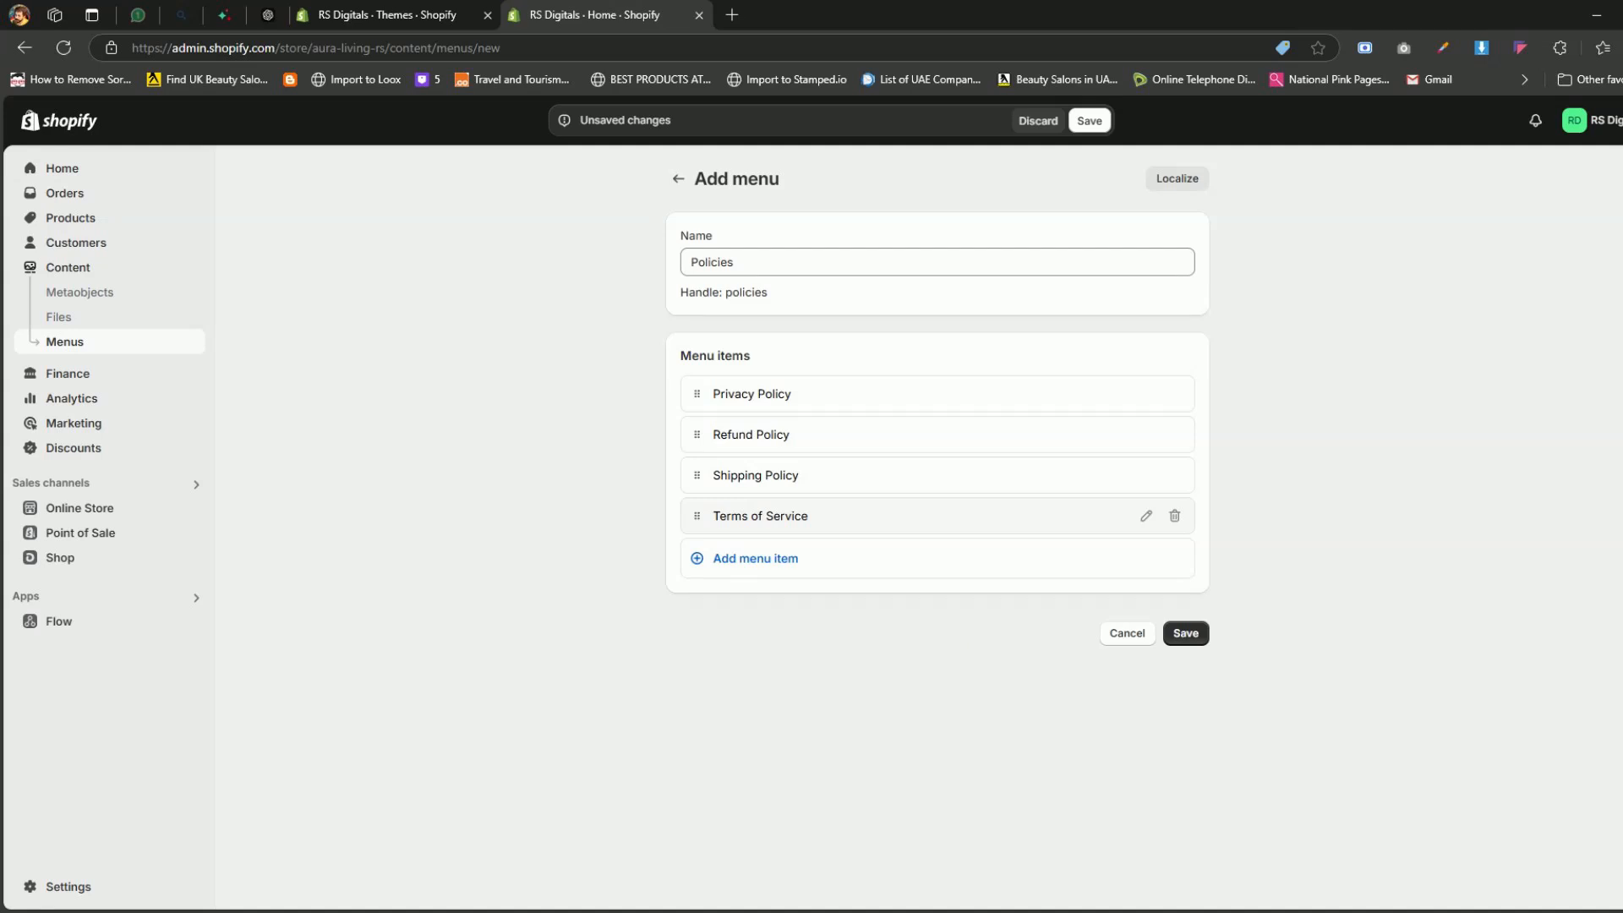
click(1186, 635)
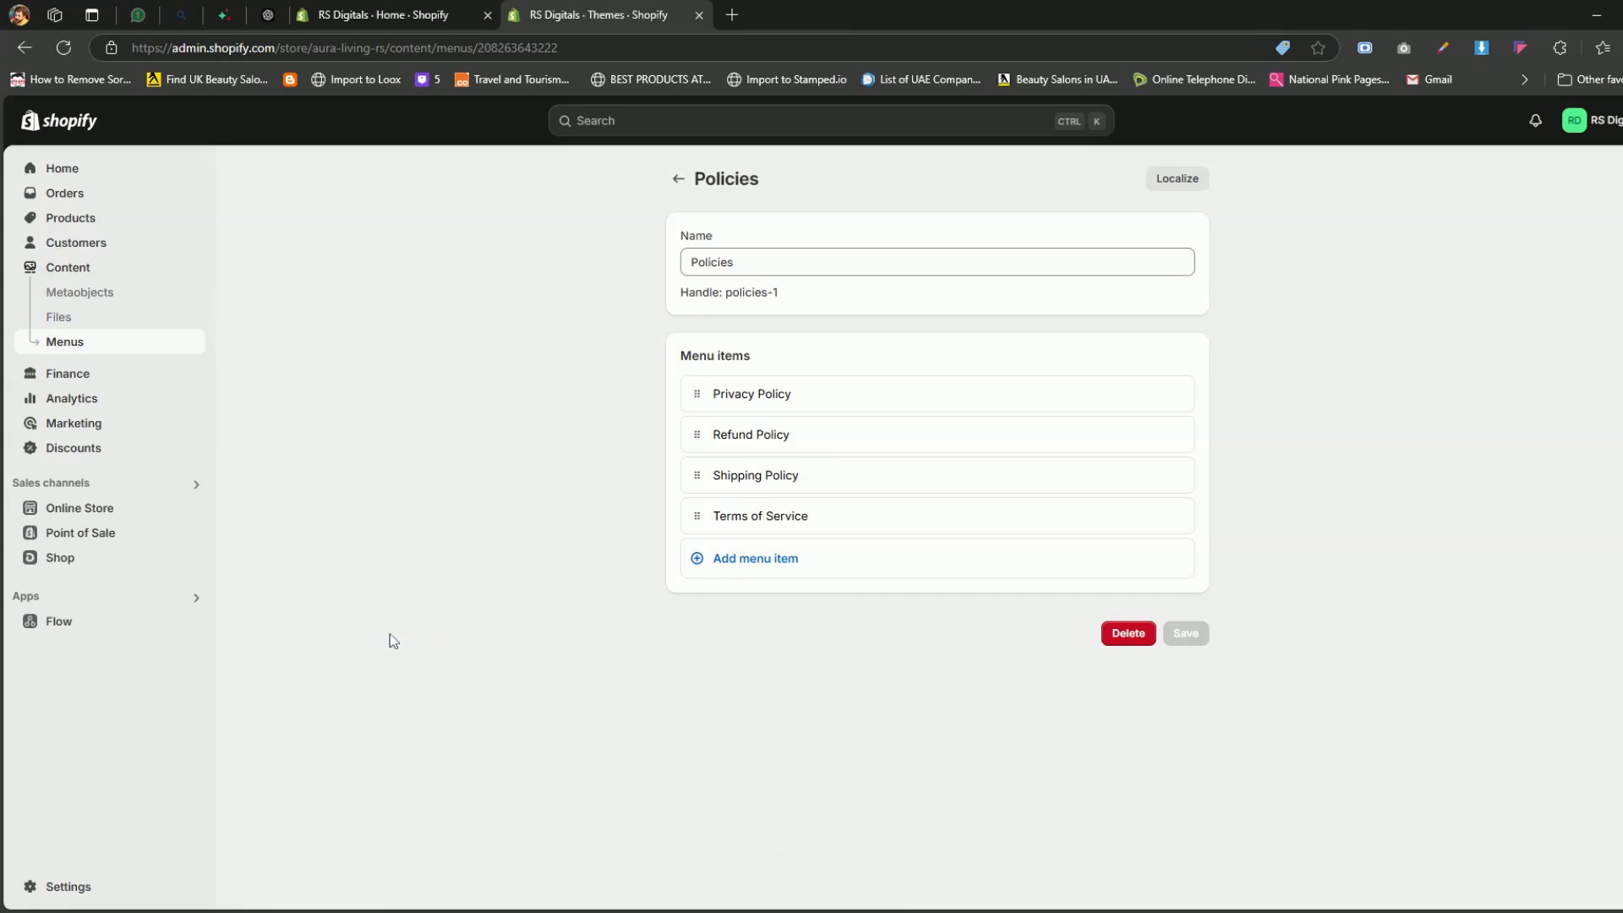
Open the live theme in the online store's theme editor and replace the Header section's main menu with the Header menu.
click(94, 510)
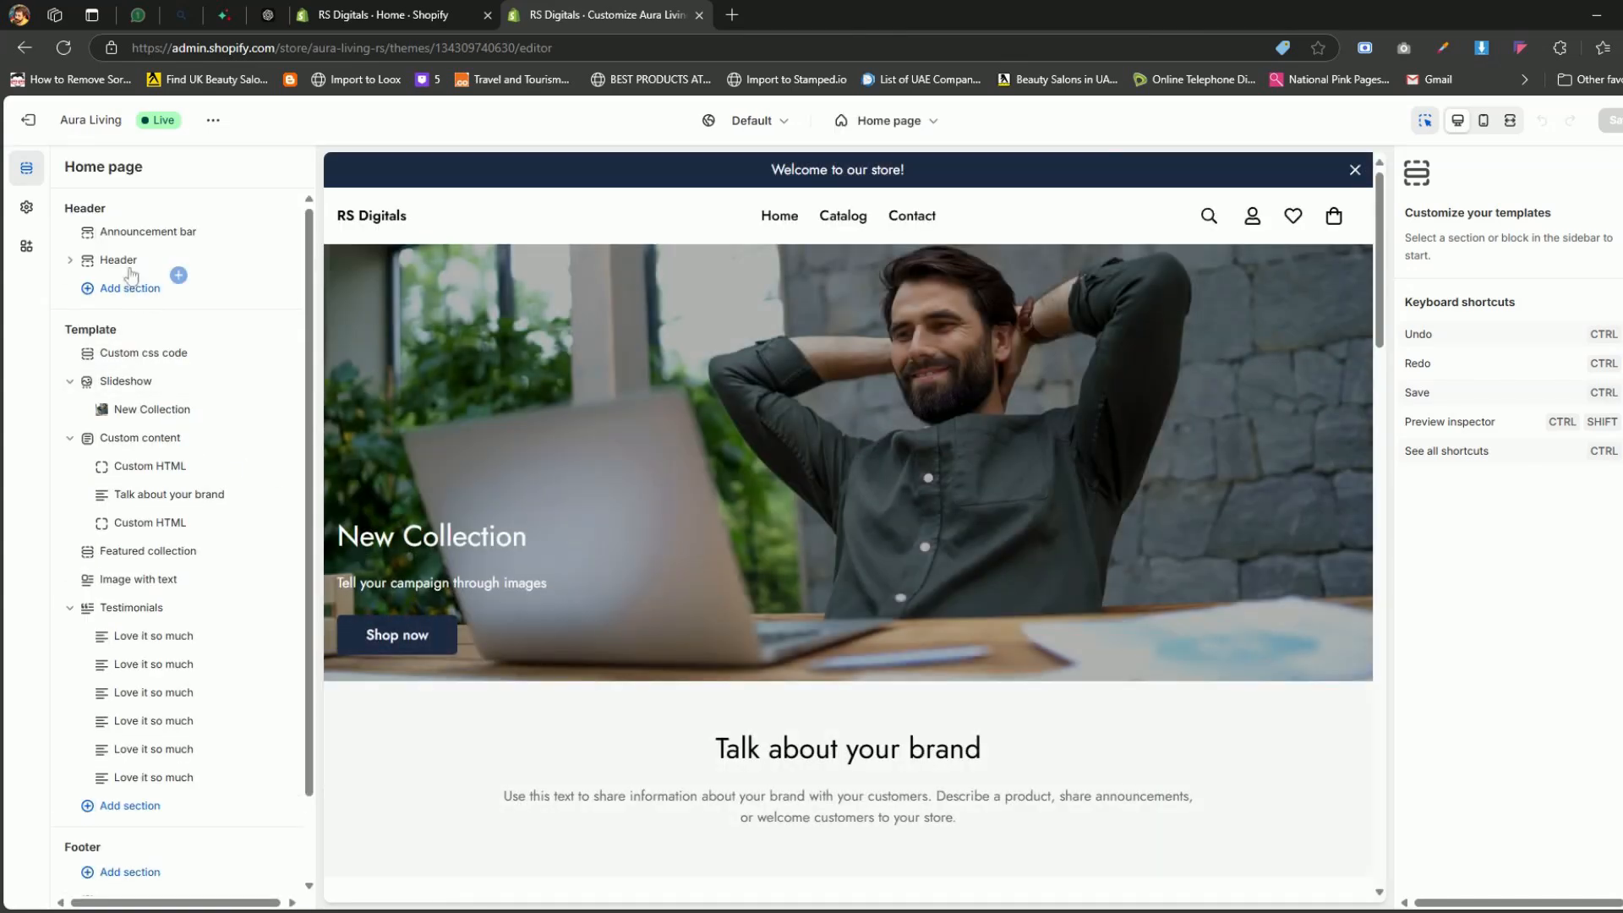
click(123, 259)
scroll(1526, 492, down, 8)
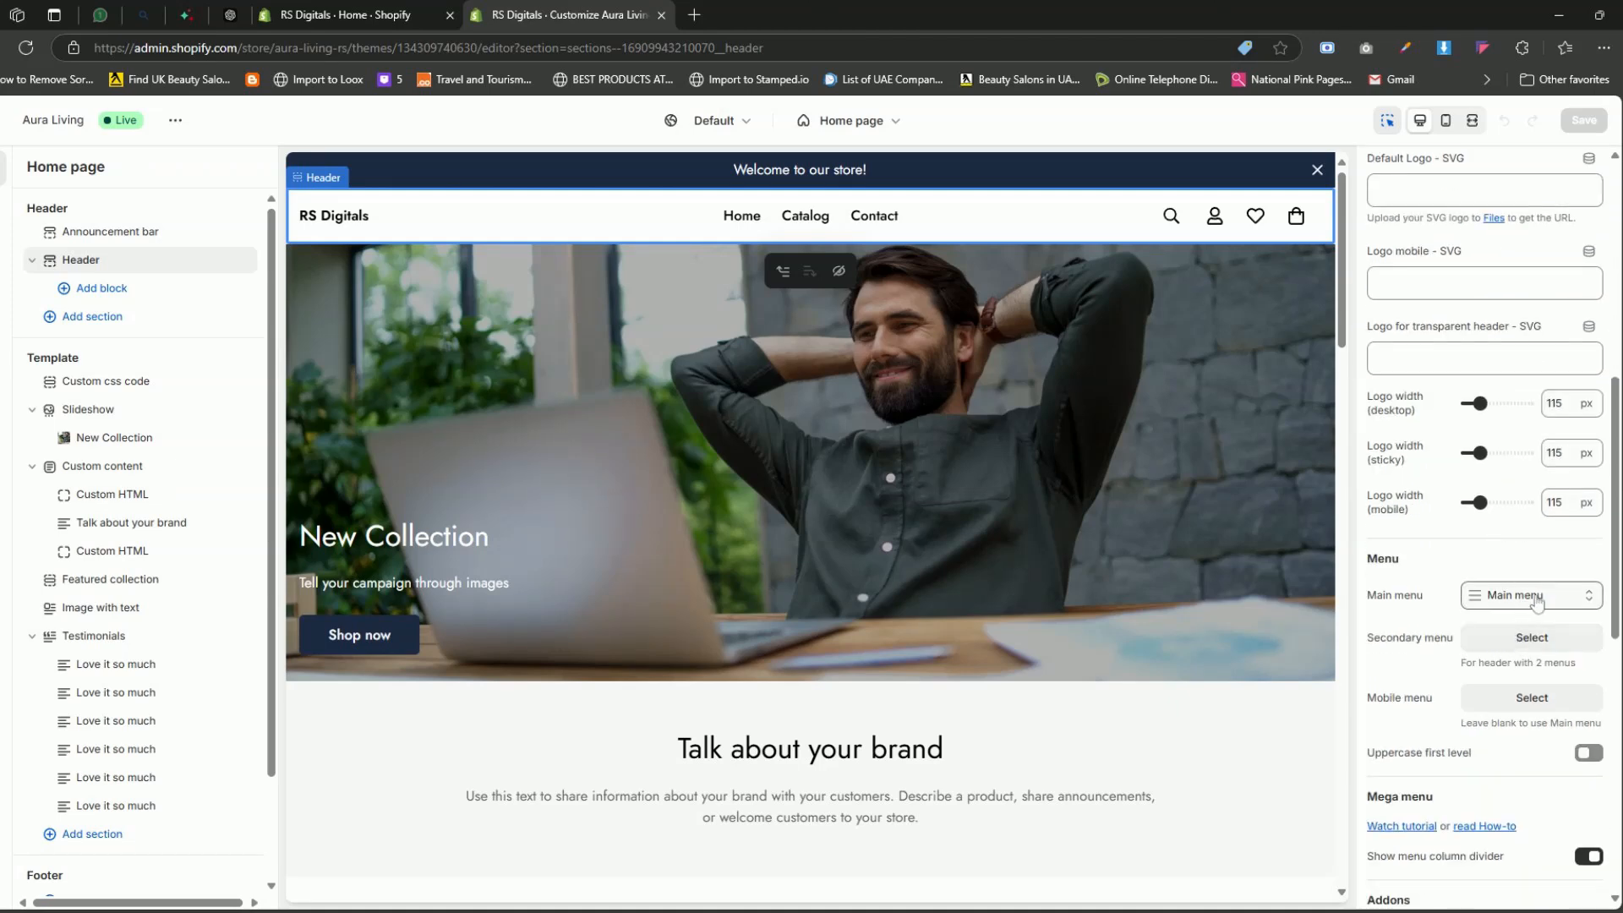
click(1540, 602)
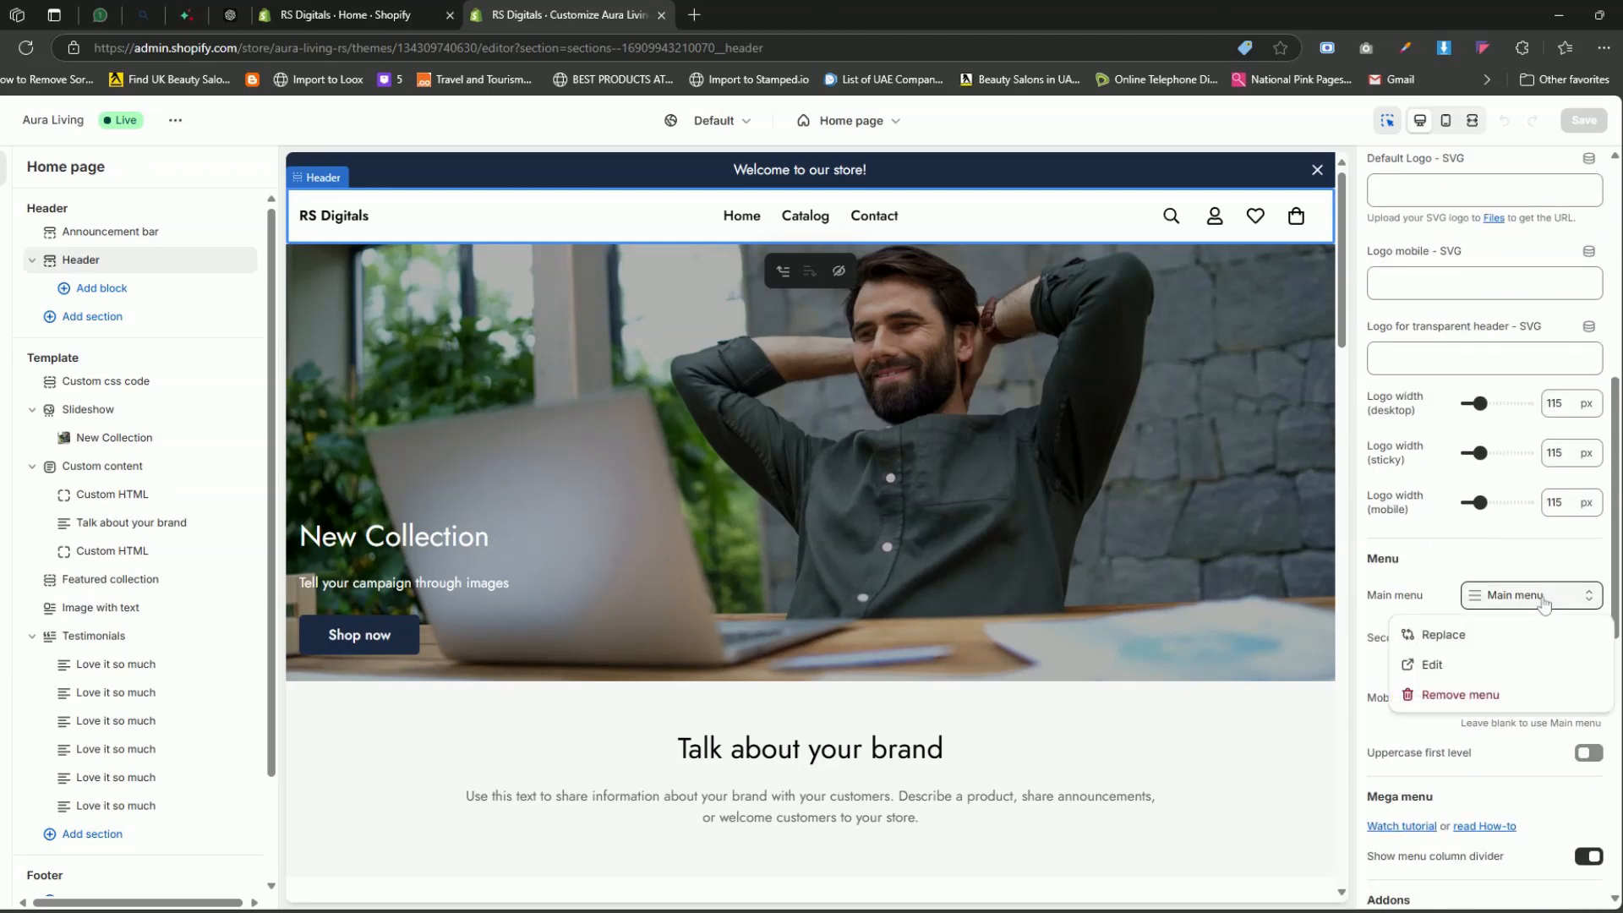
click(1443, 635)
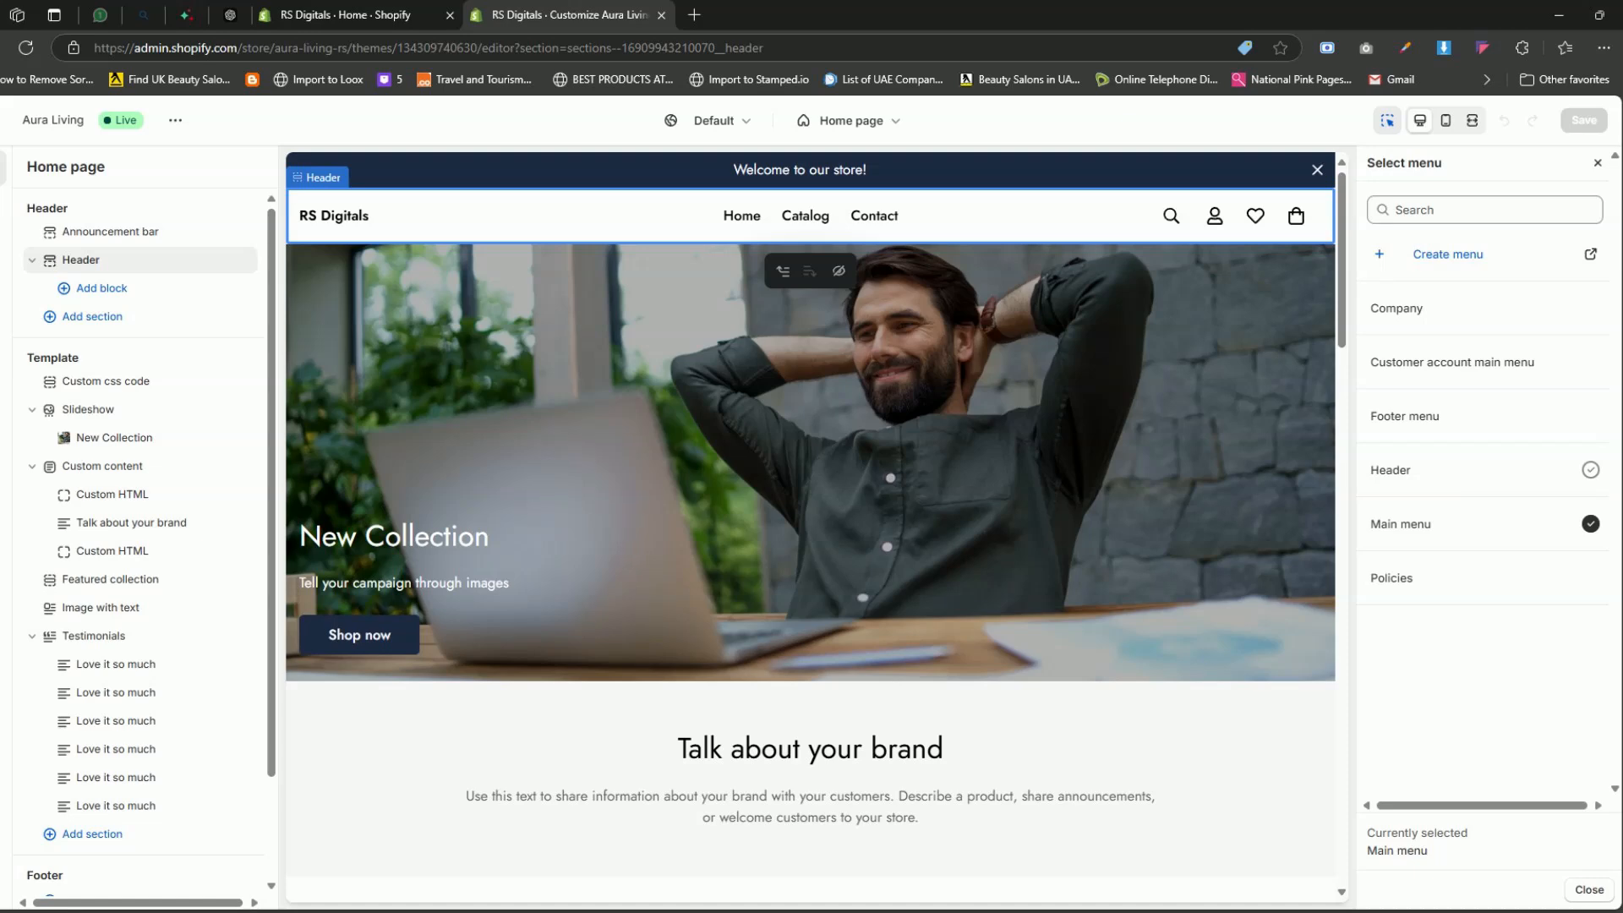
click(1475, 473)
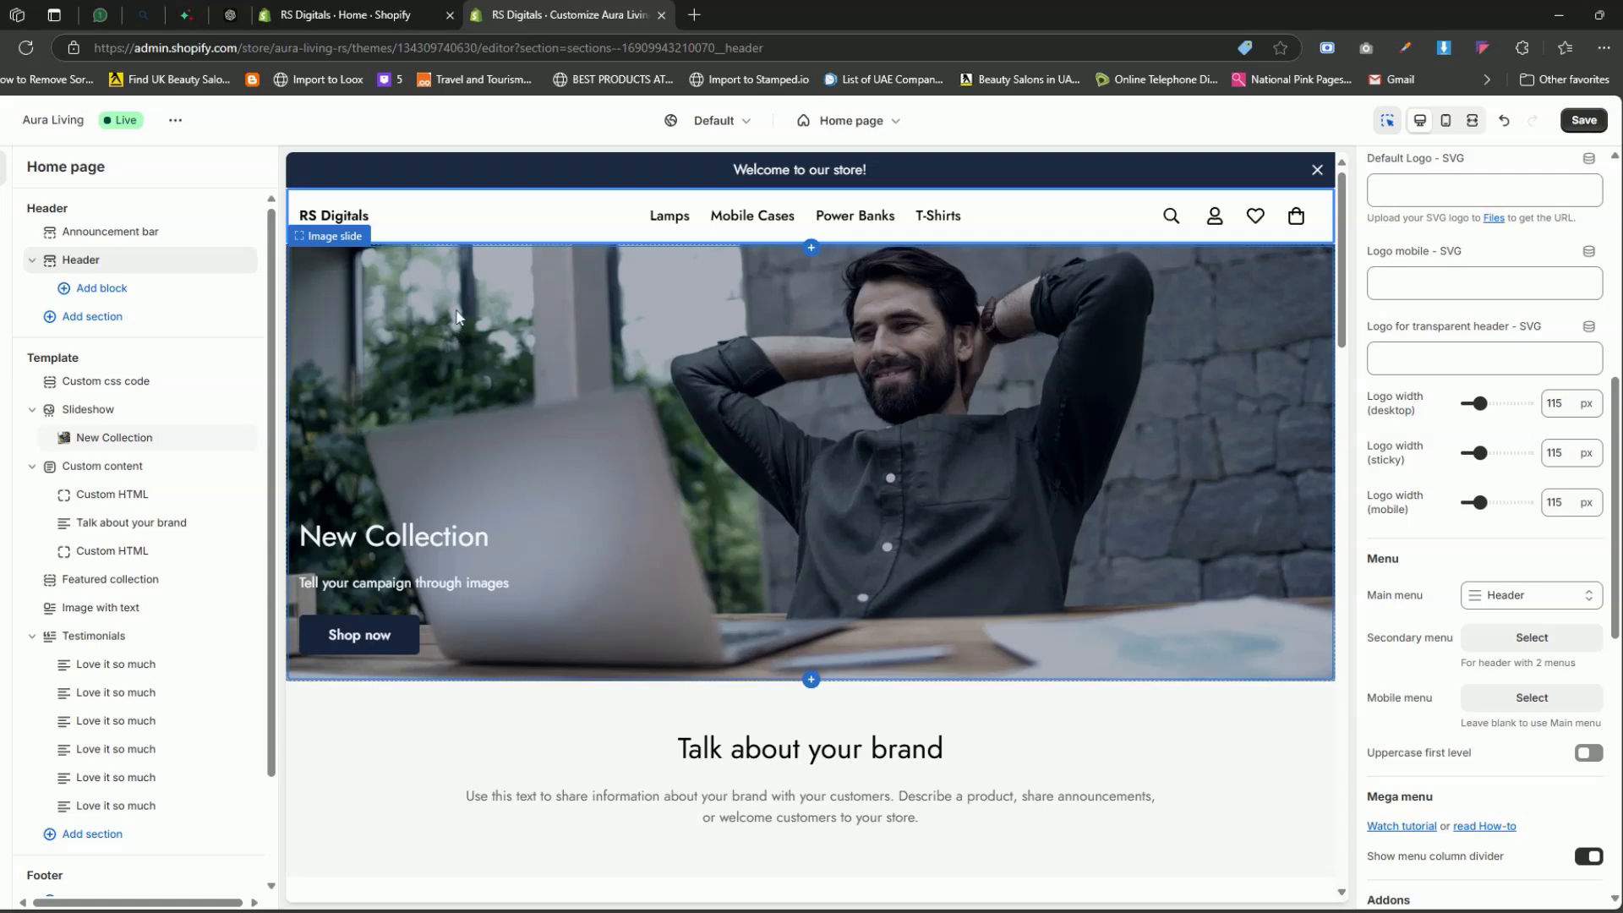
Add a menu block above the Spacing block in the theme's Footer section.
scroll(199, 499, down, 3)
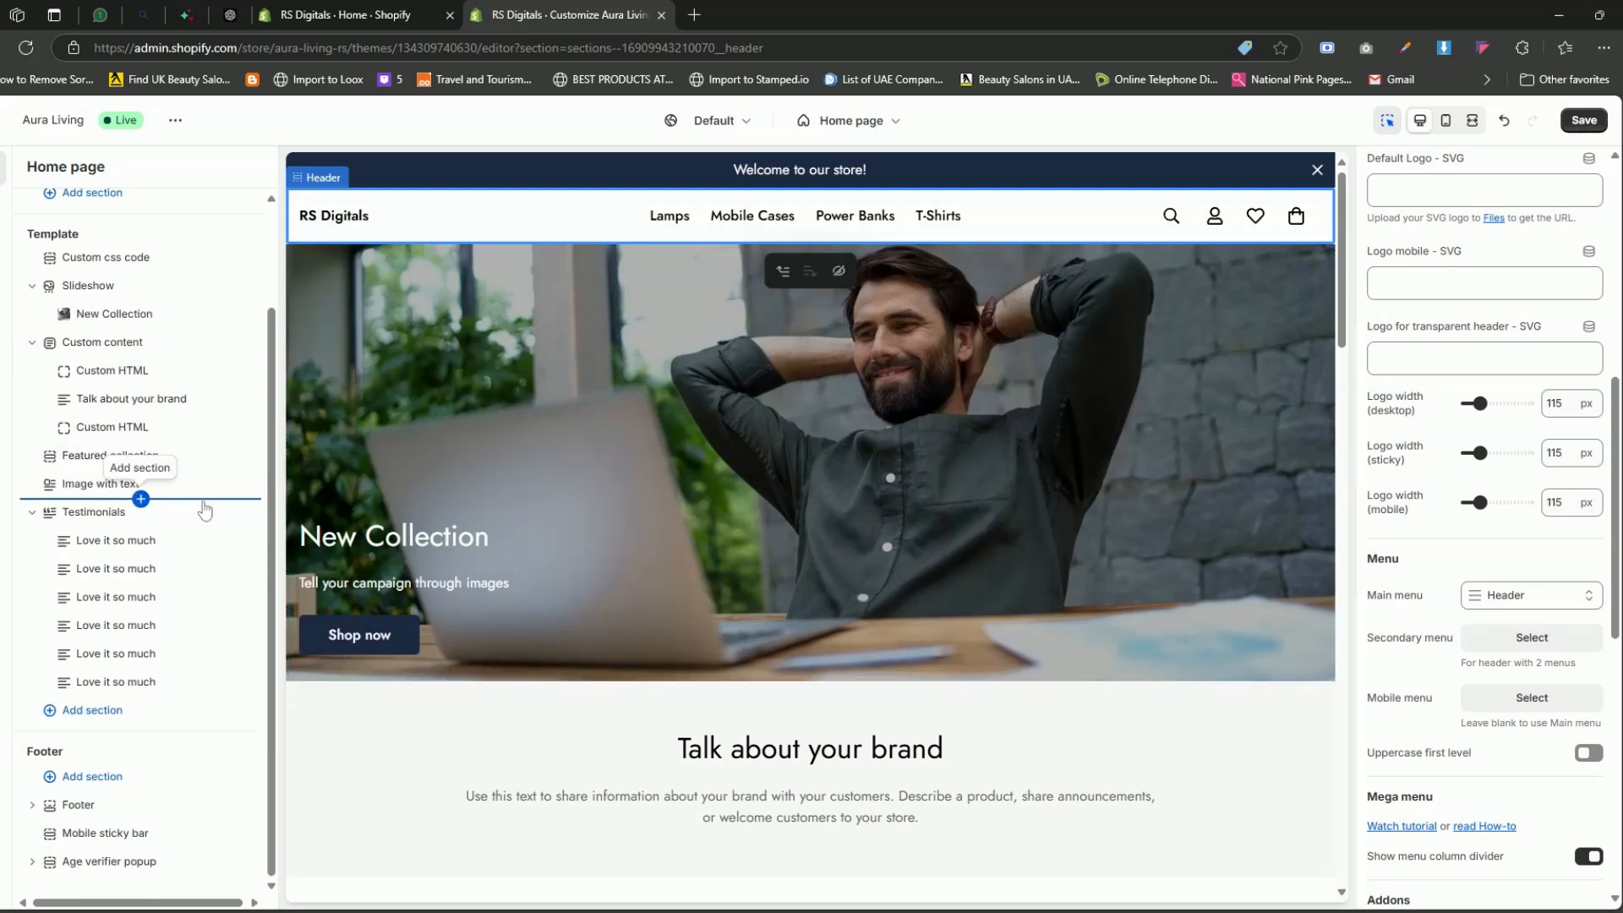
click(36, 810)
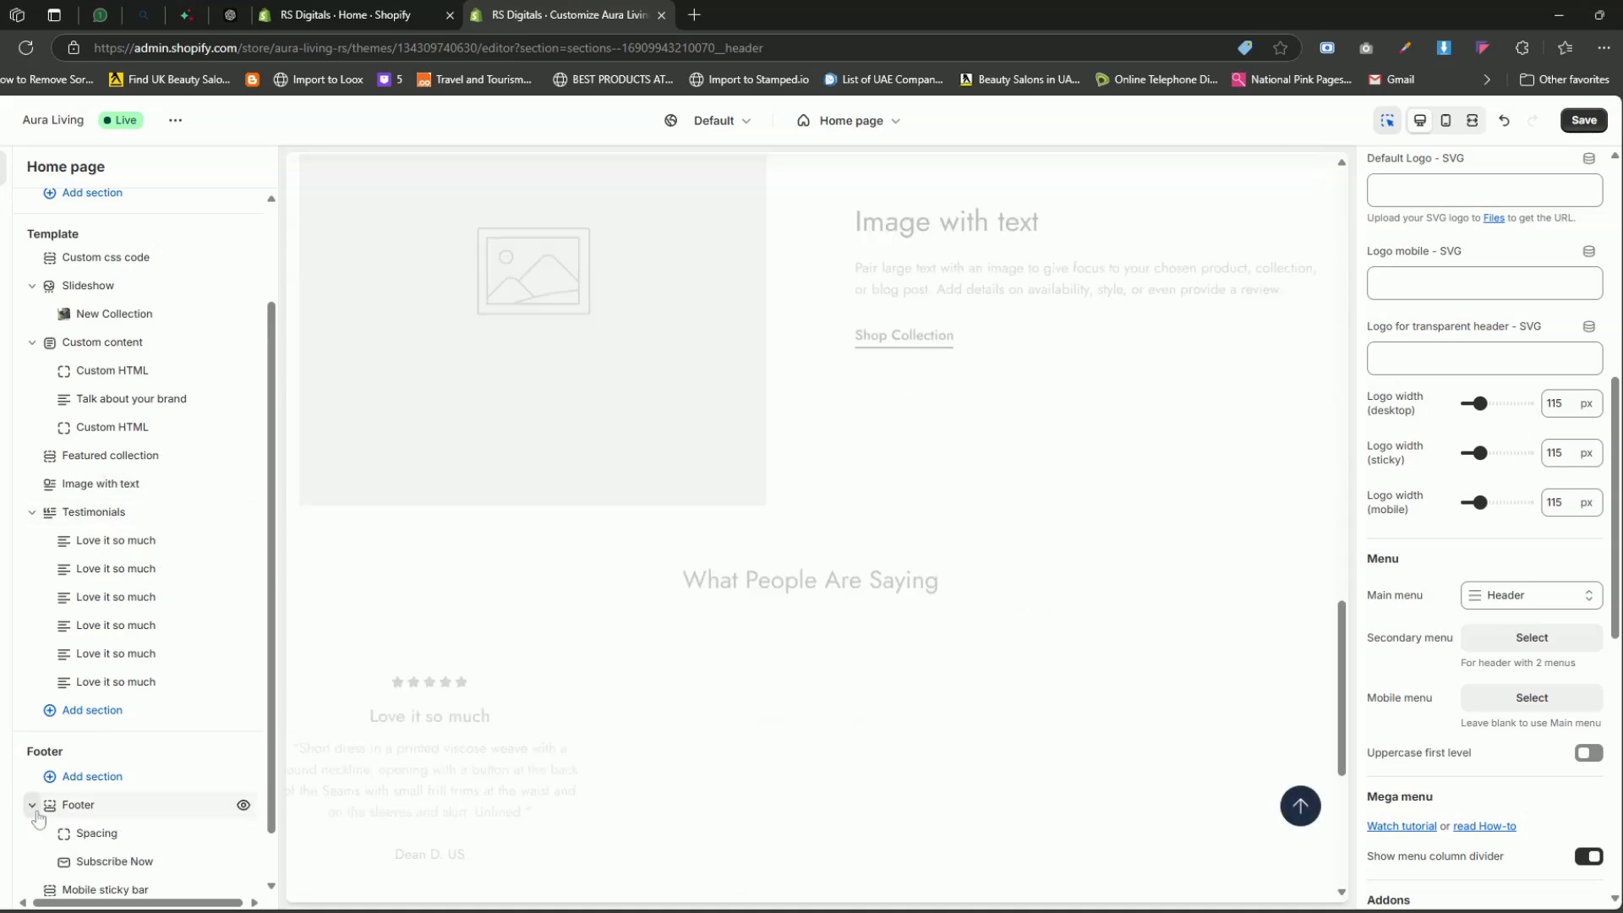
click(155, 821)
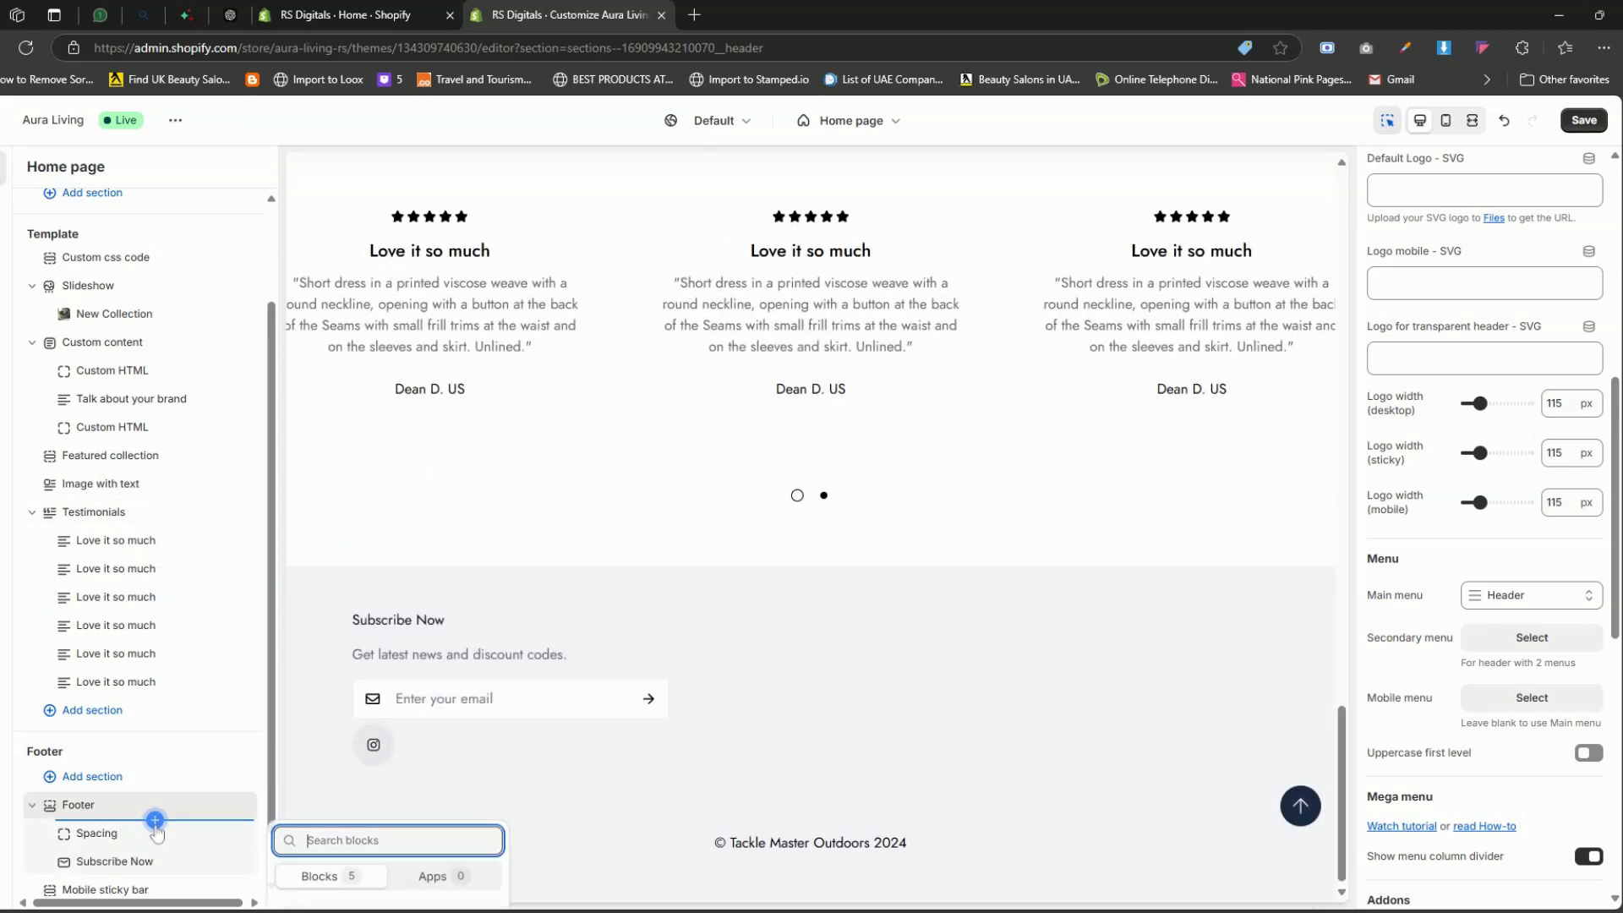
click(315, 754)
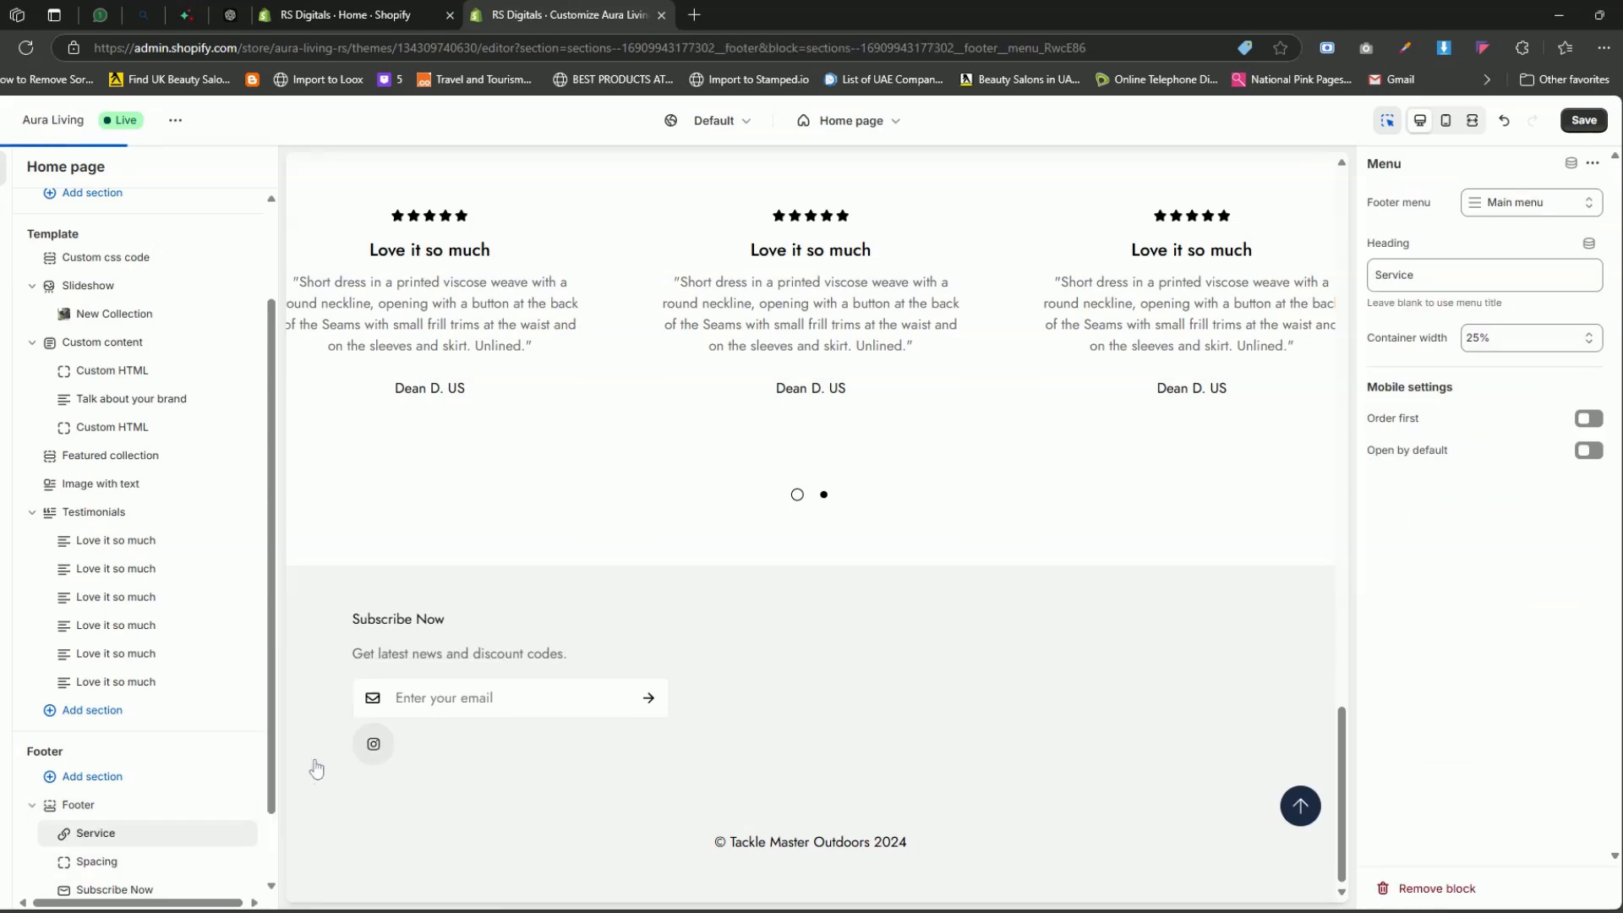
Assign the Company menu to the new footer block and set its heading to Company.
click(1518, 203)
click(1495, 244)
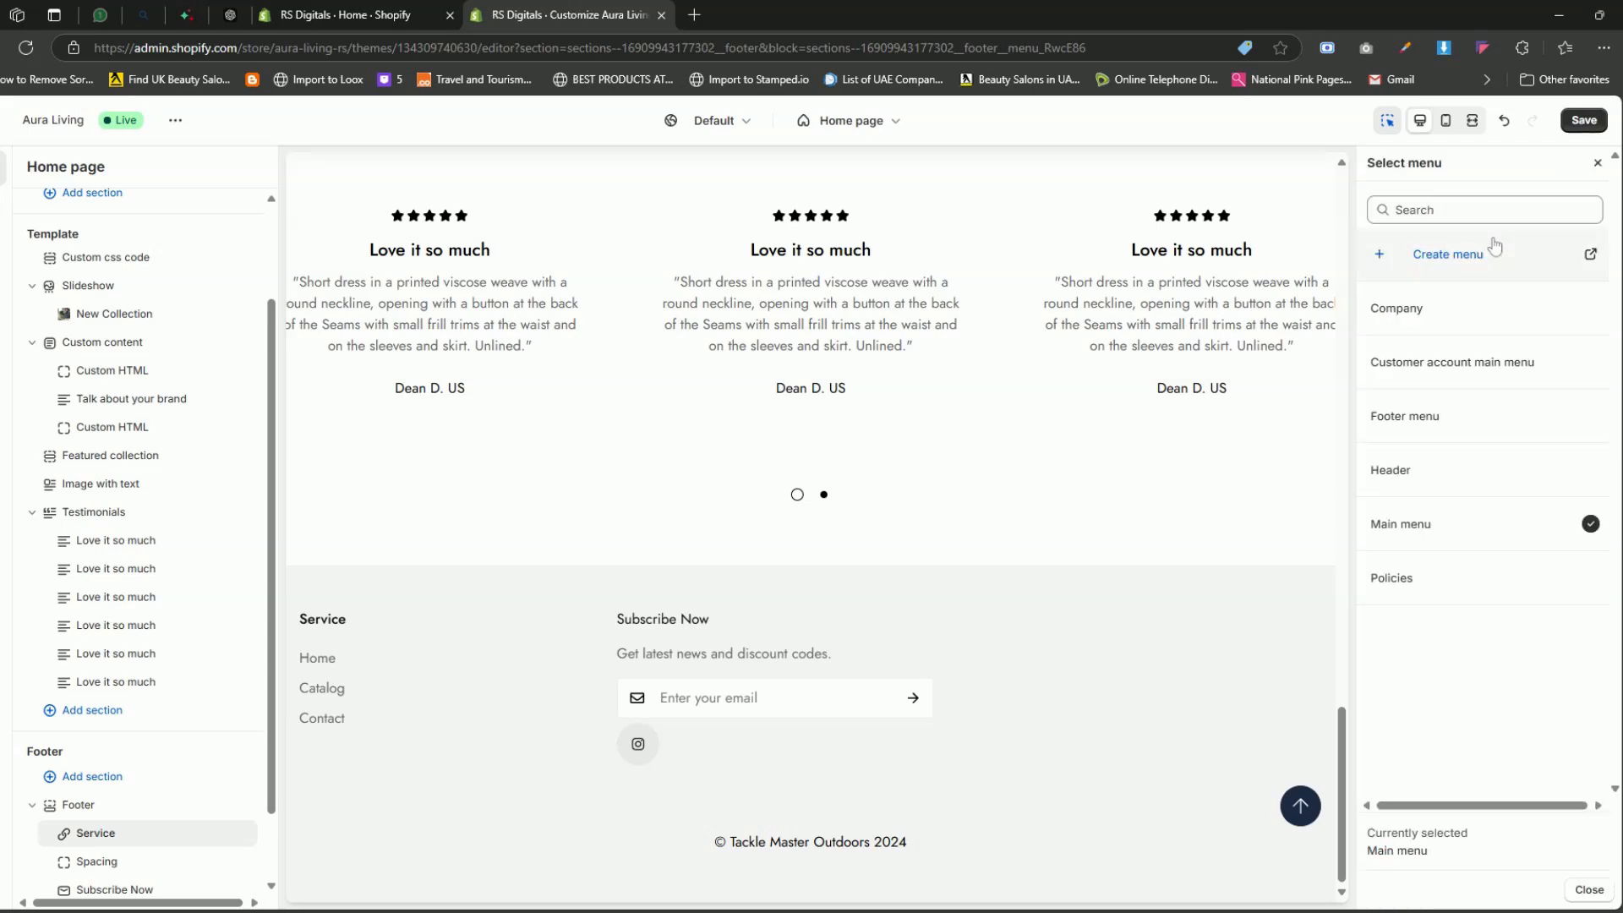
click(1452, 313)
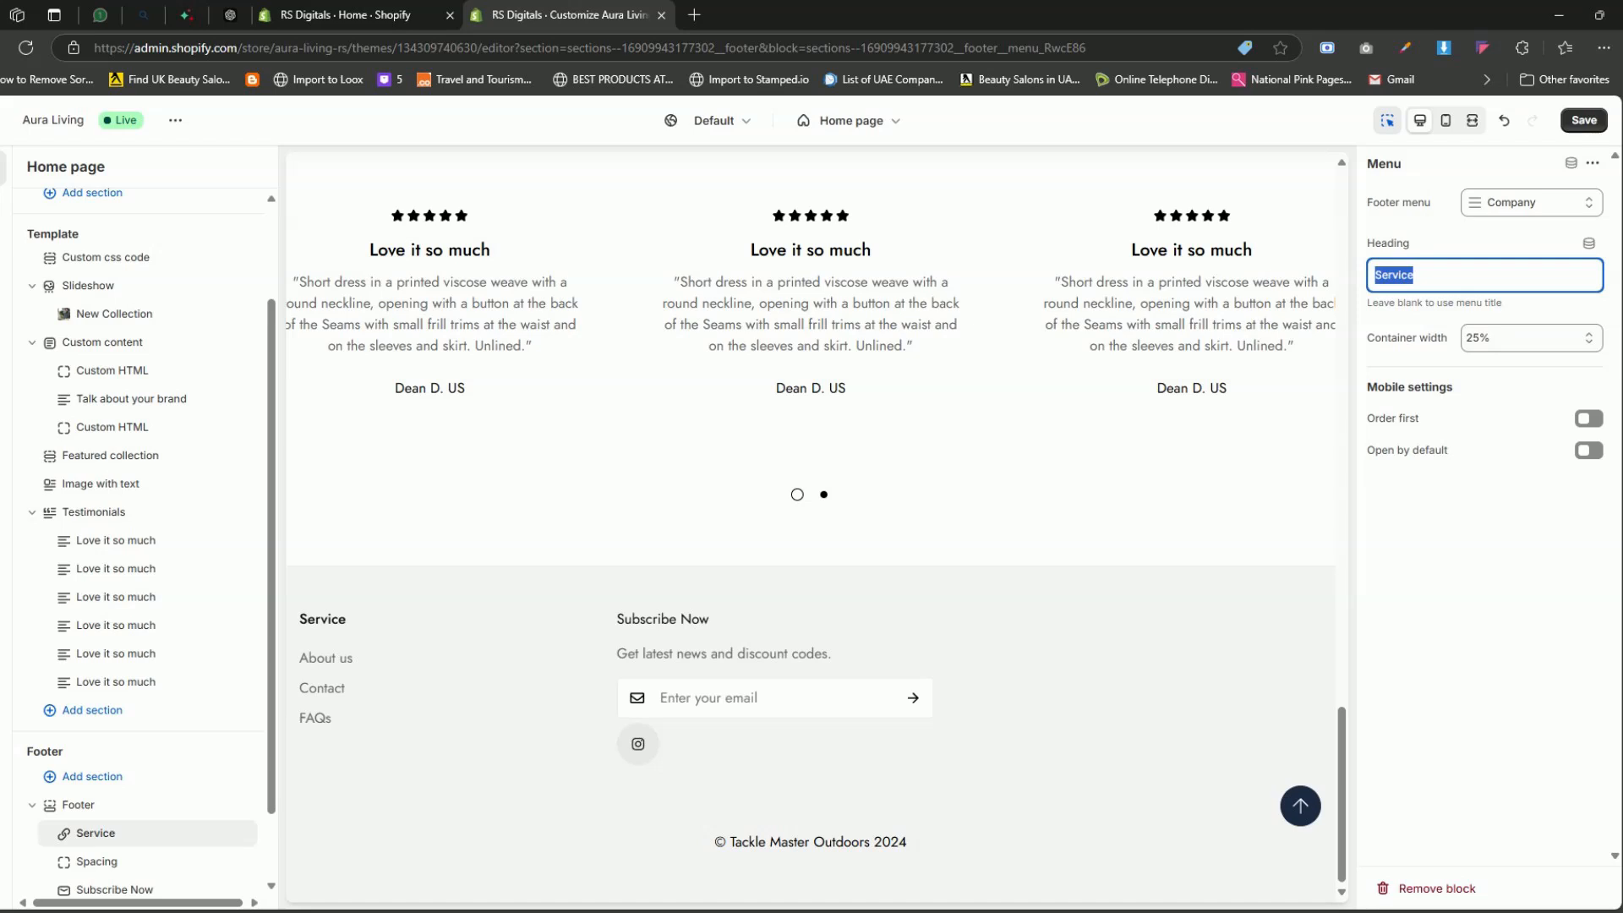
text(Company)
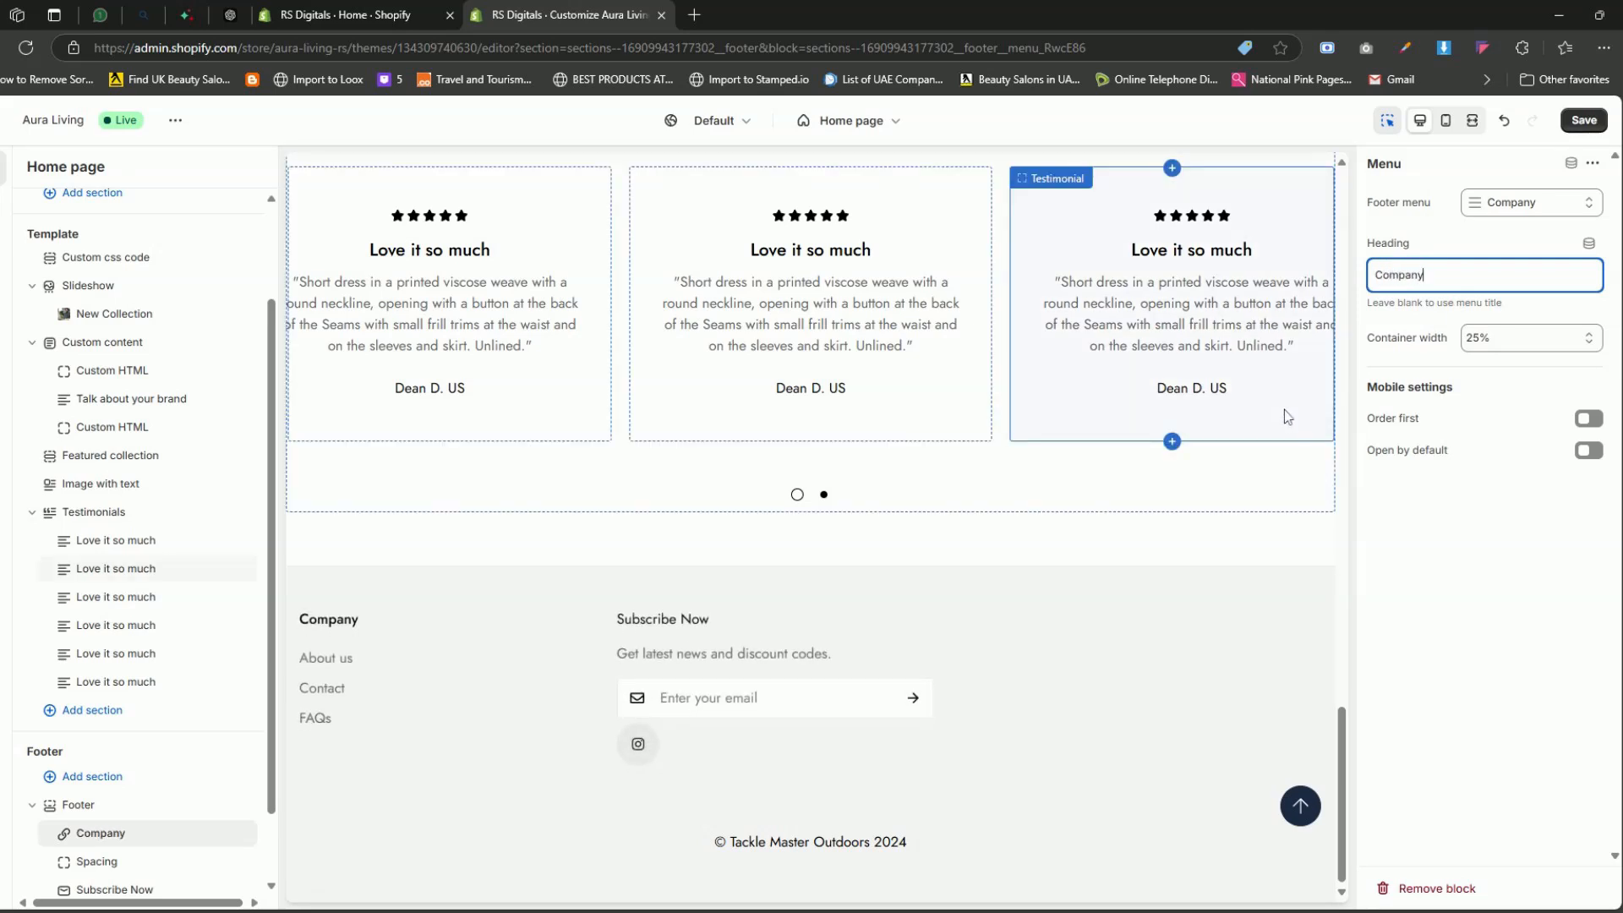
Add another menu block to the Footer section, above the Company block.
scroll(152, 647, down, 1)
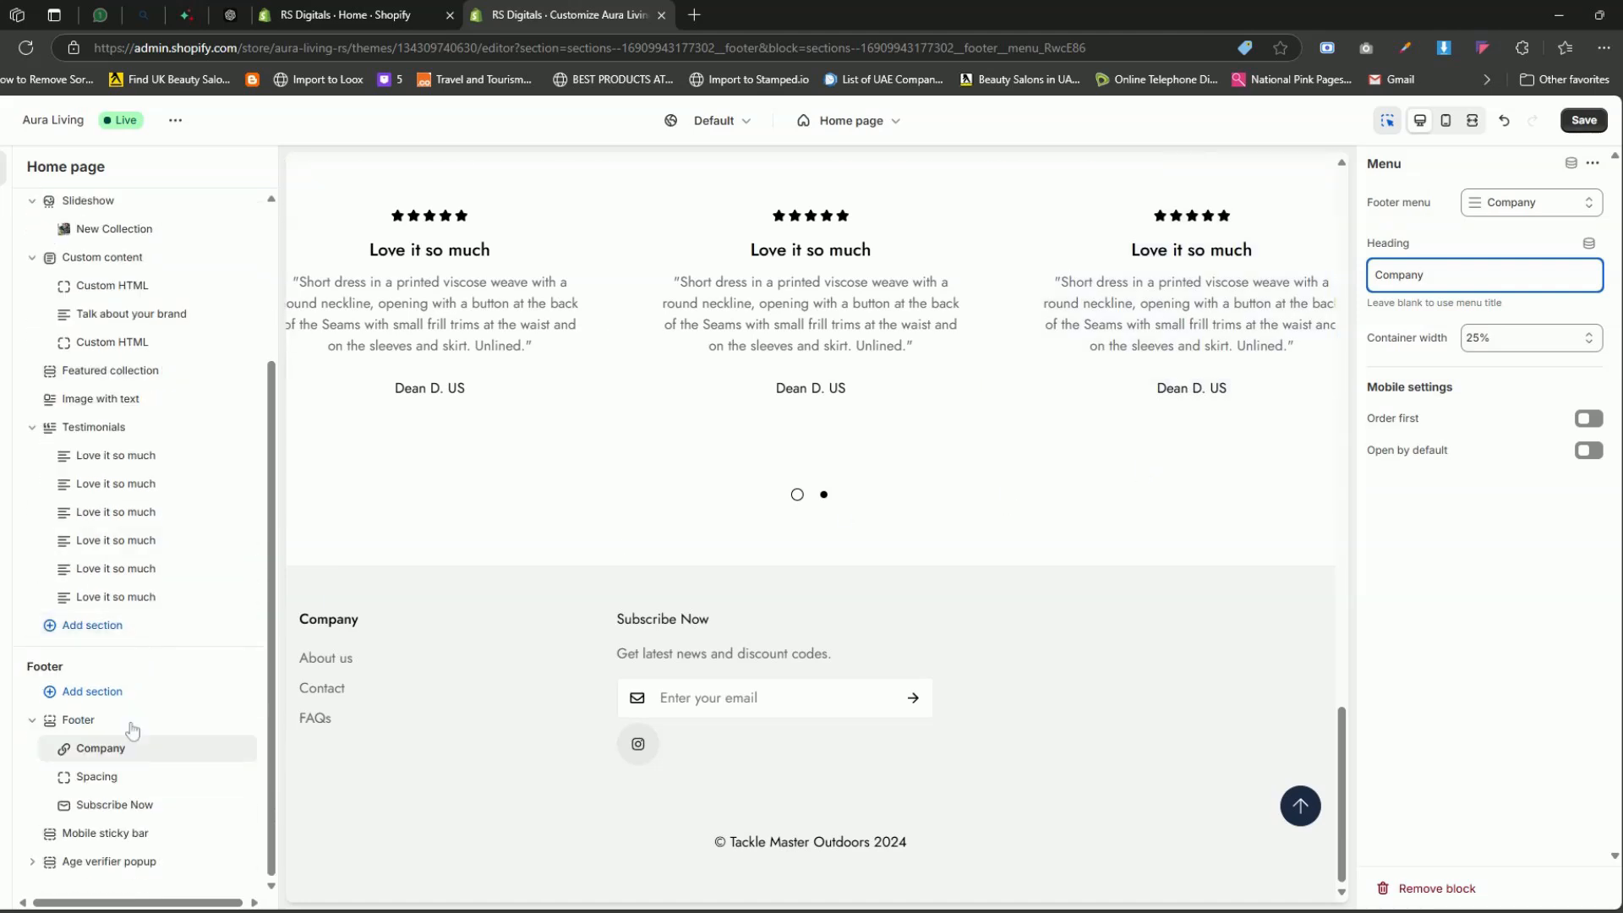
click(120, 748)
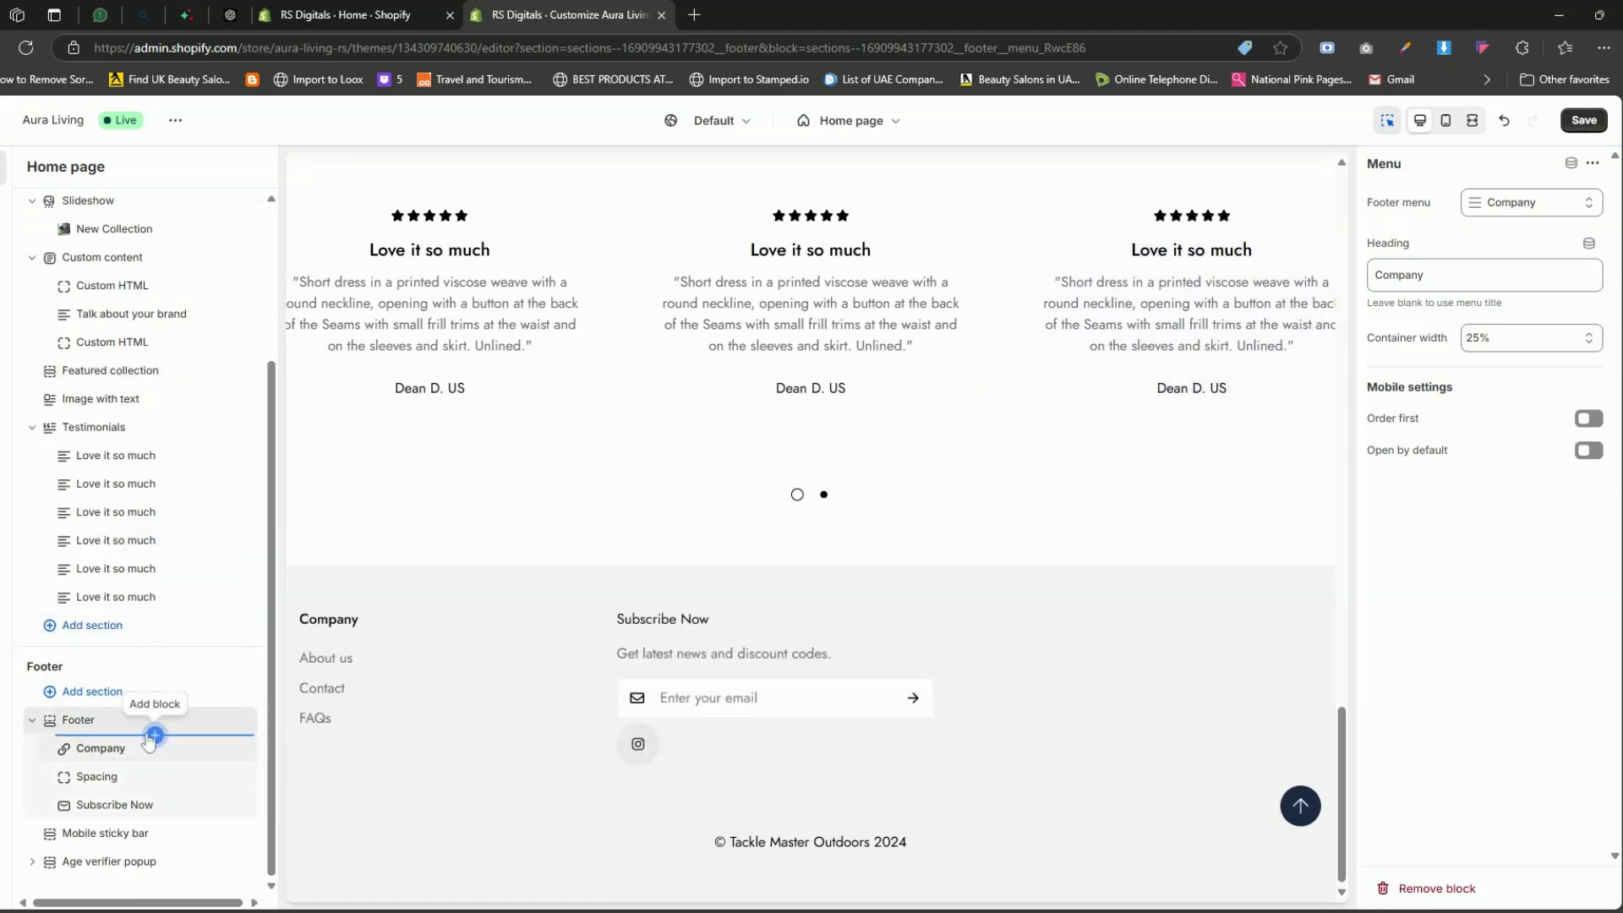
click(152, 734)
click(305, 755)
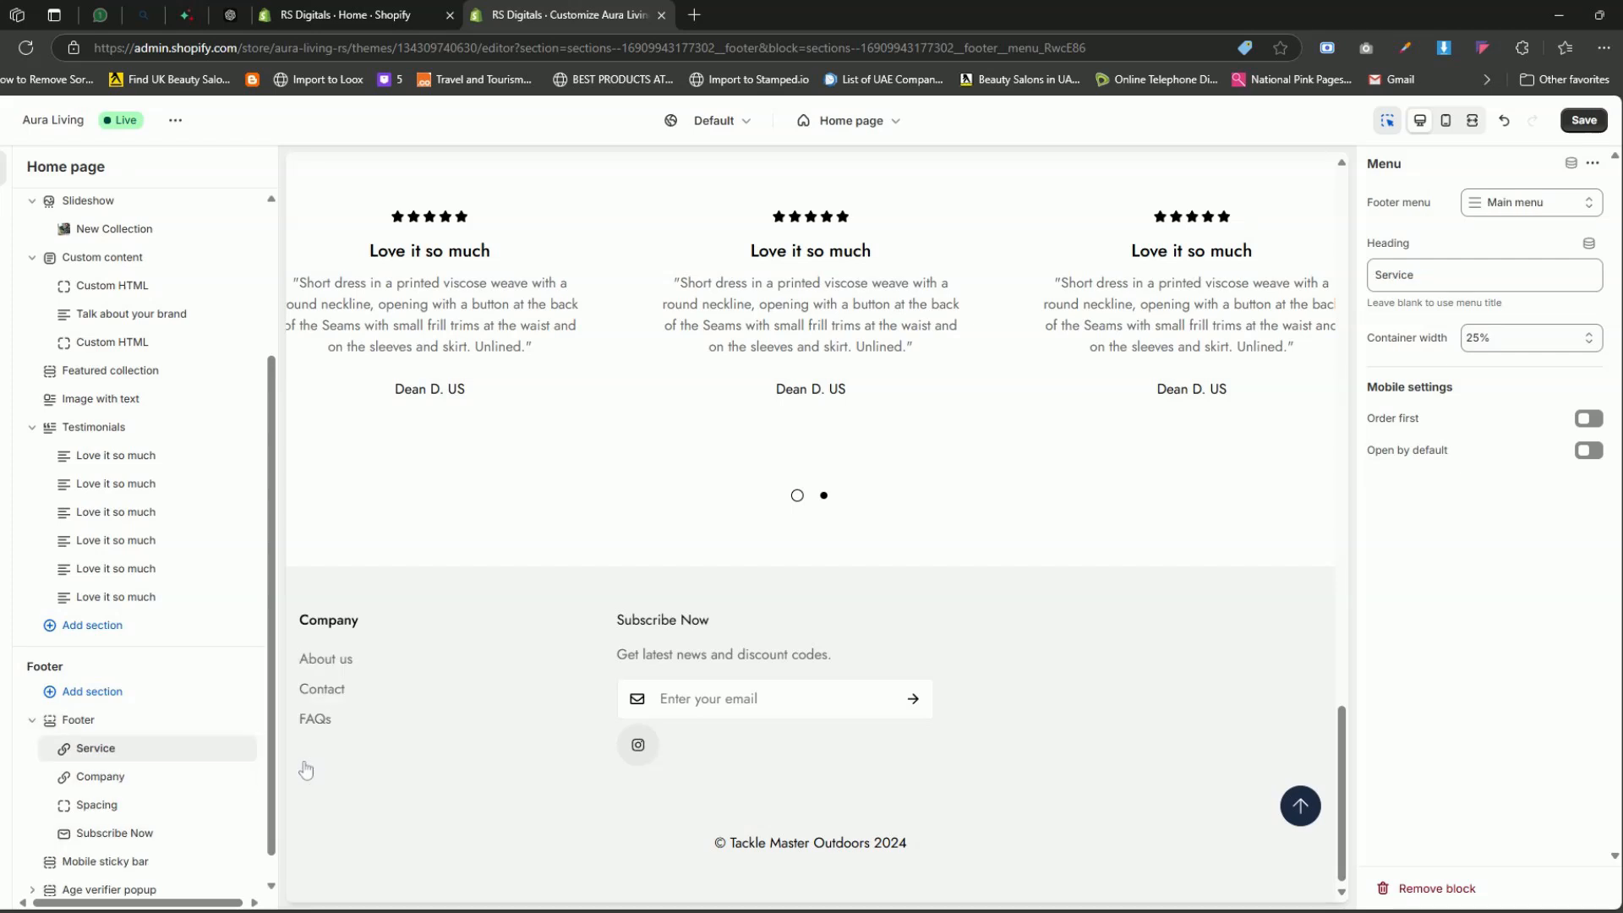
Assign the Policies menu to the new footer block, set its heading to Policies, and save the theme.
click(1488, 202)
click(1441, 255)
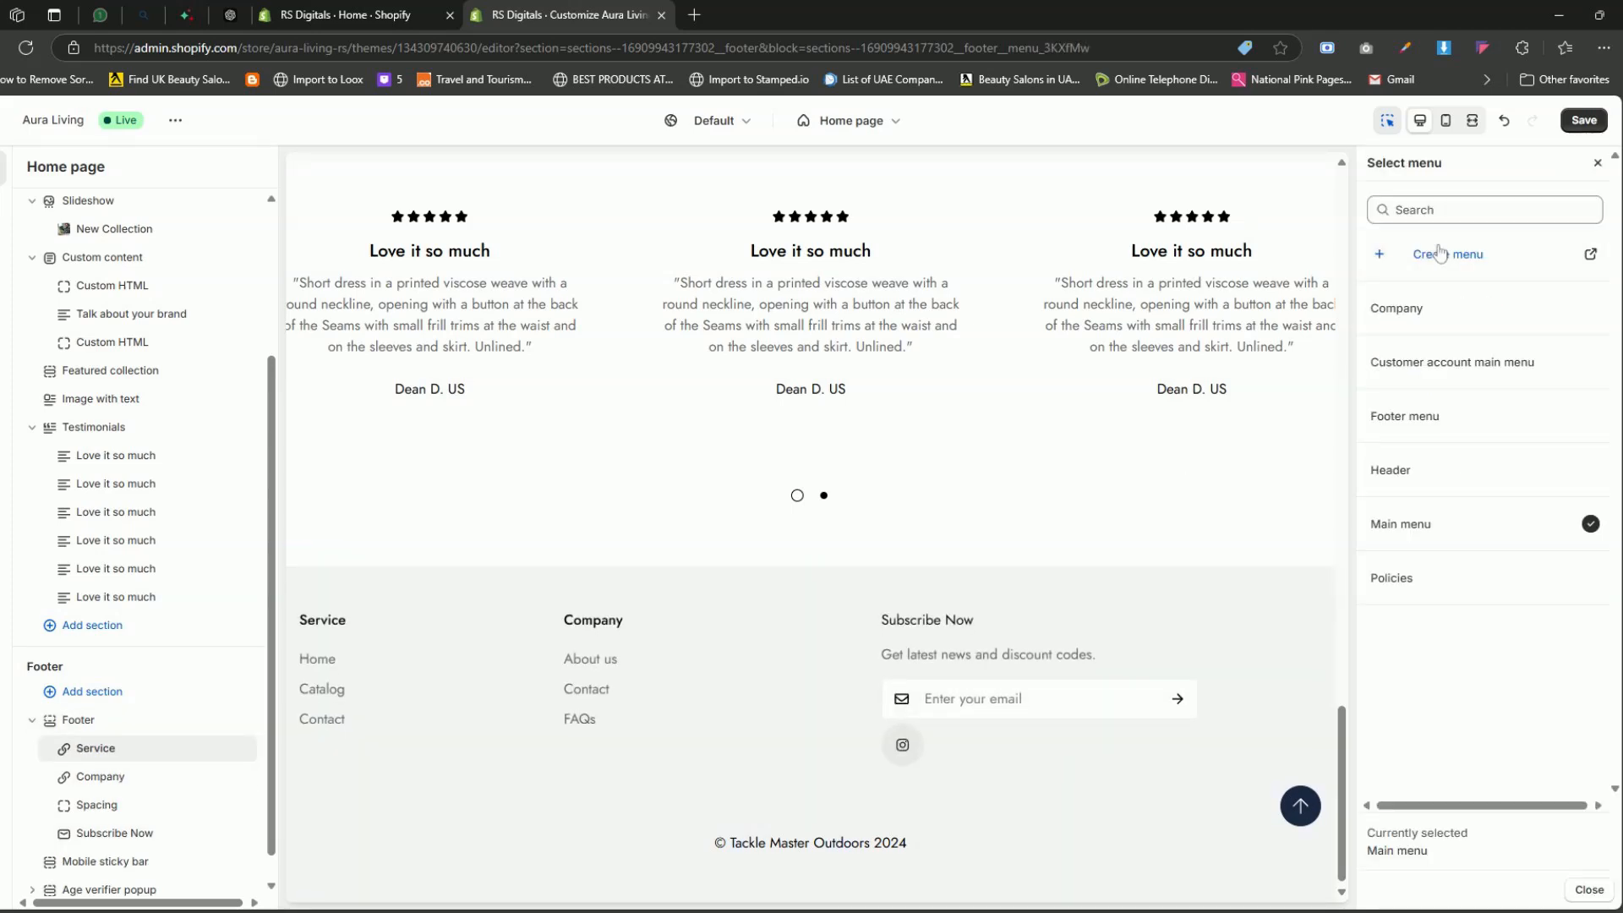
click(1401, 578)
click(1485, 275)
key(ctrl+a)
text(Pol)
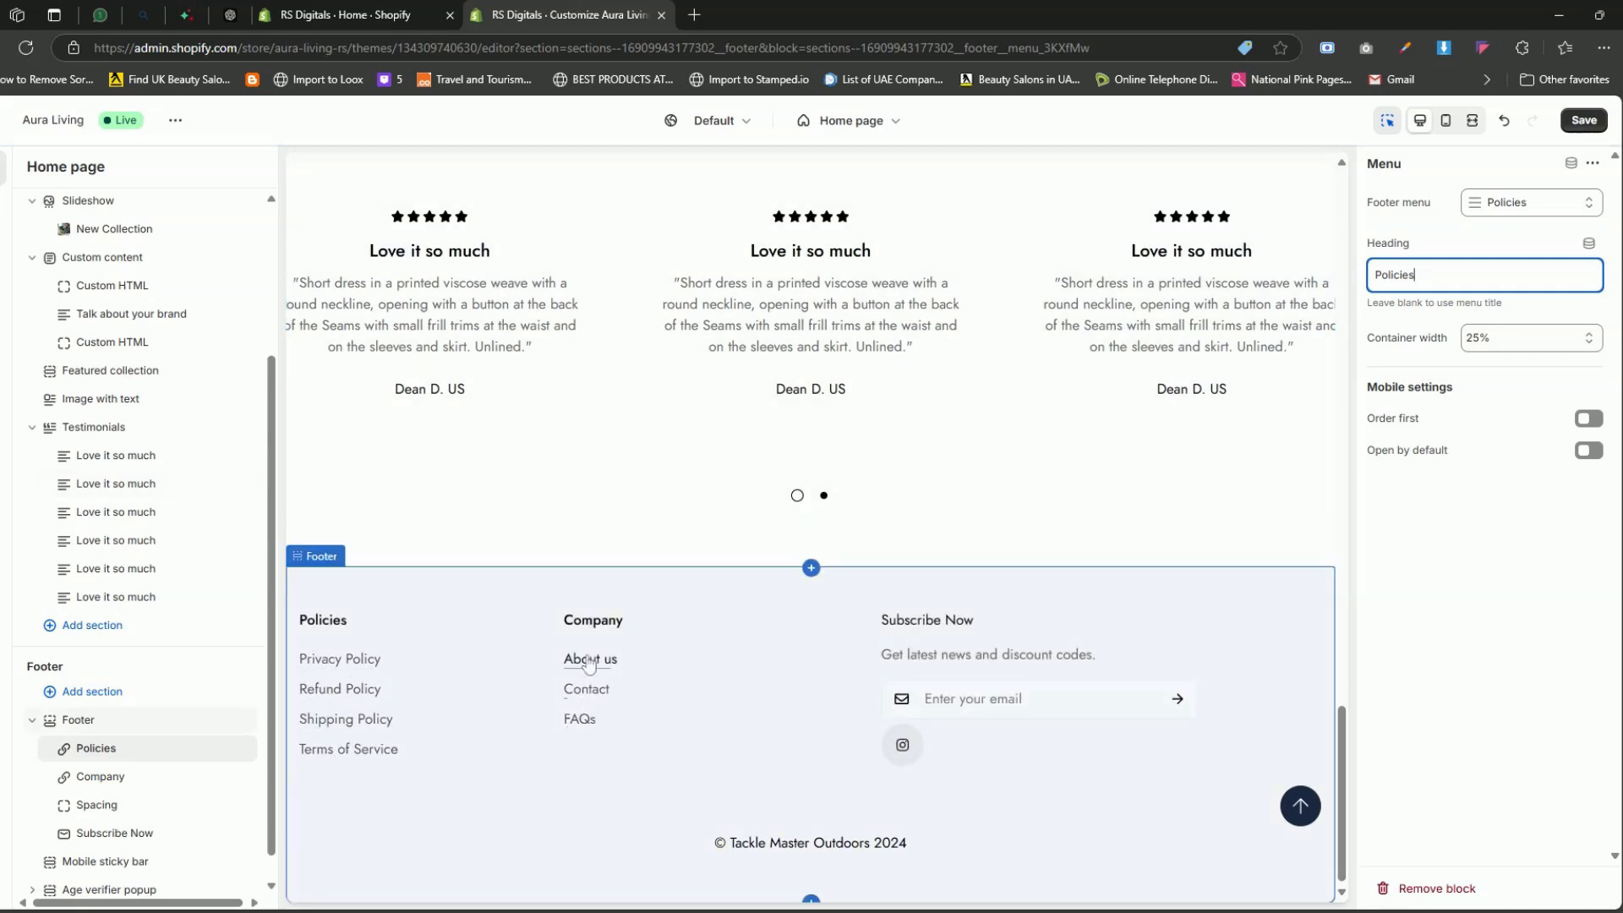
click(1584, 120)
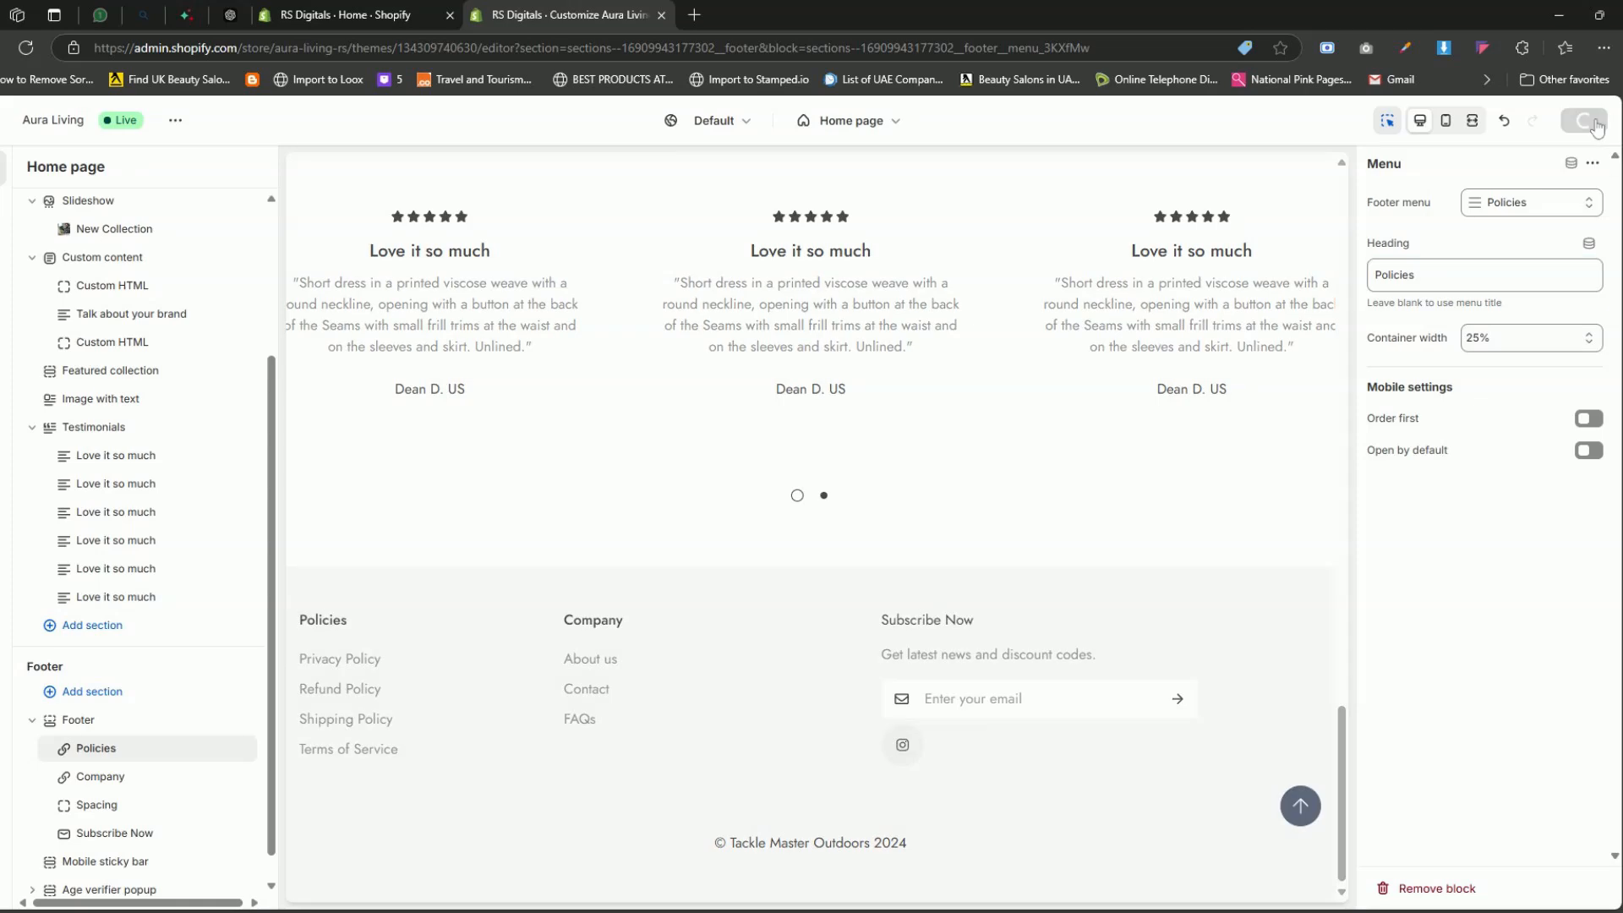